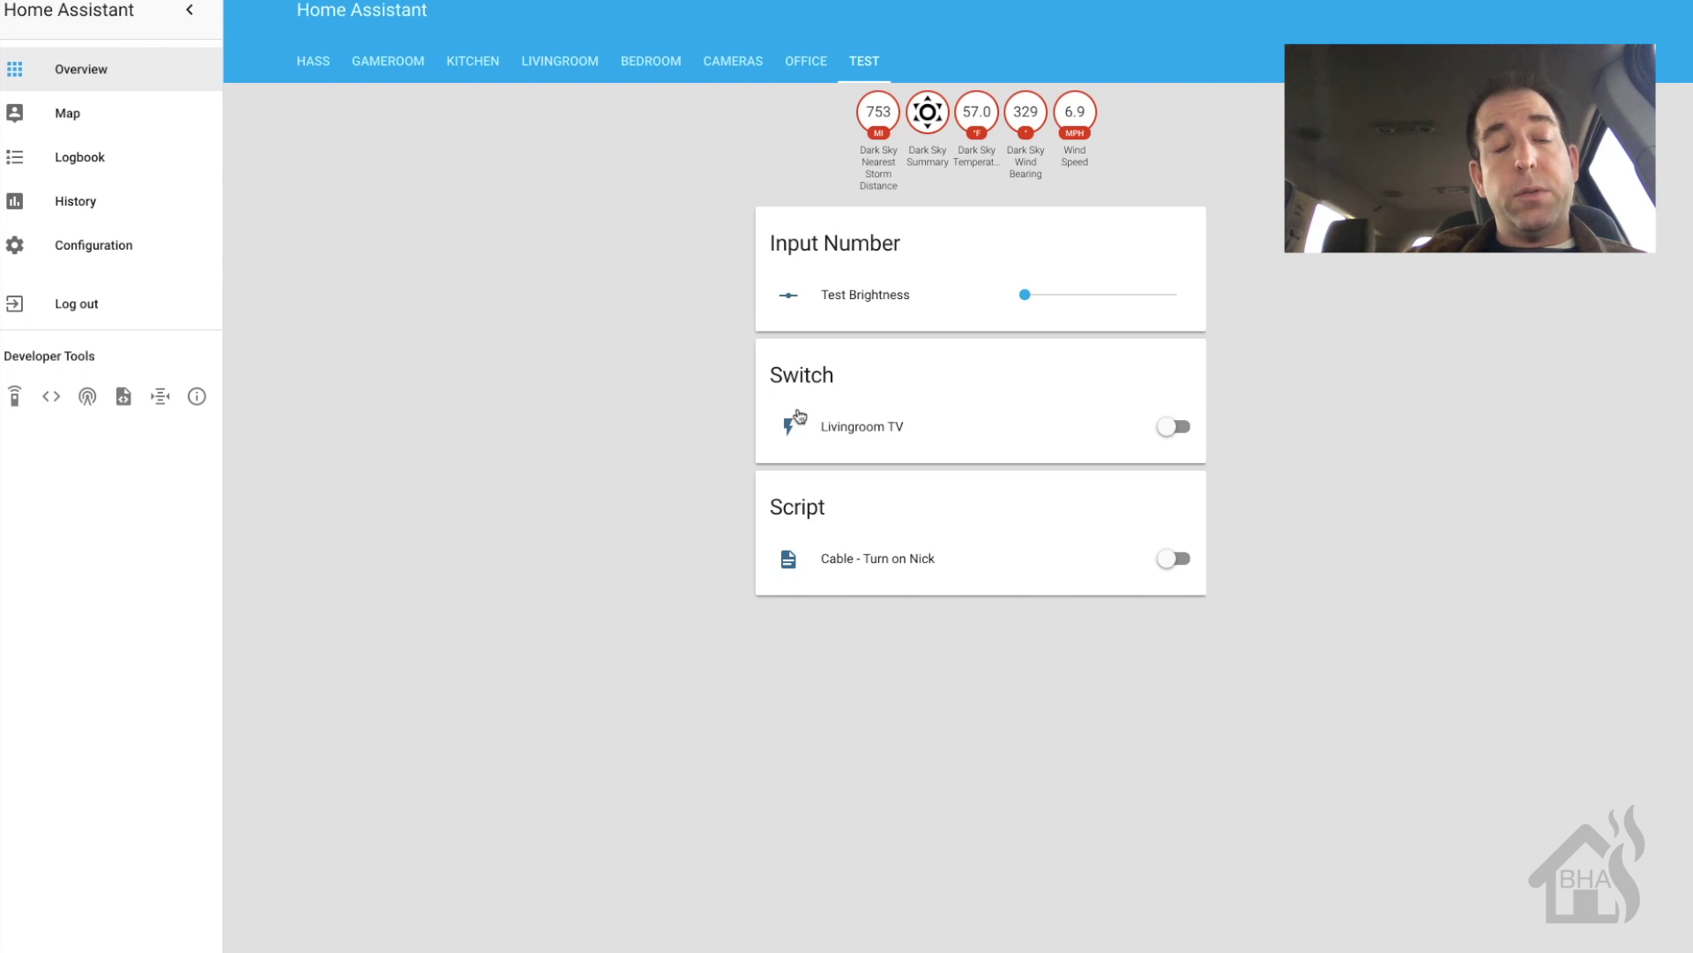
Check the histories of the Livingroom TV switch and the Cable - Turn on Nick script
{"action": "left_click", "coordinate": [848, 426]}
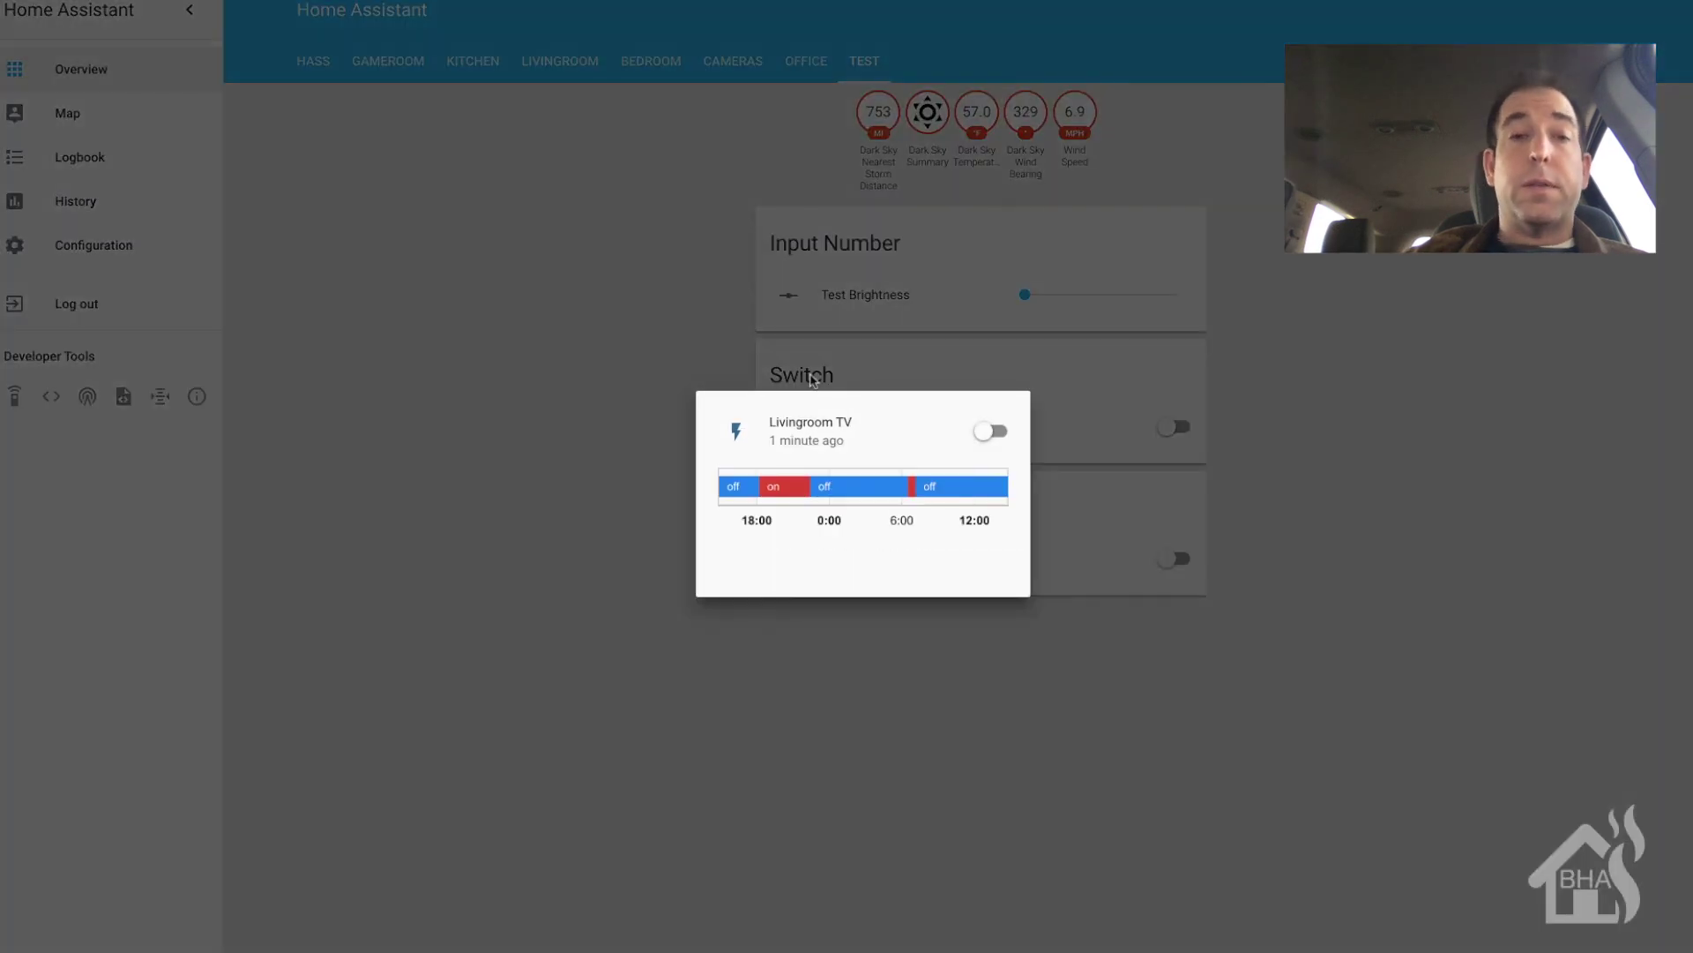
{"action": "left_click", "coordinate": [1415, 610]}
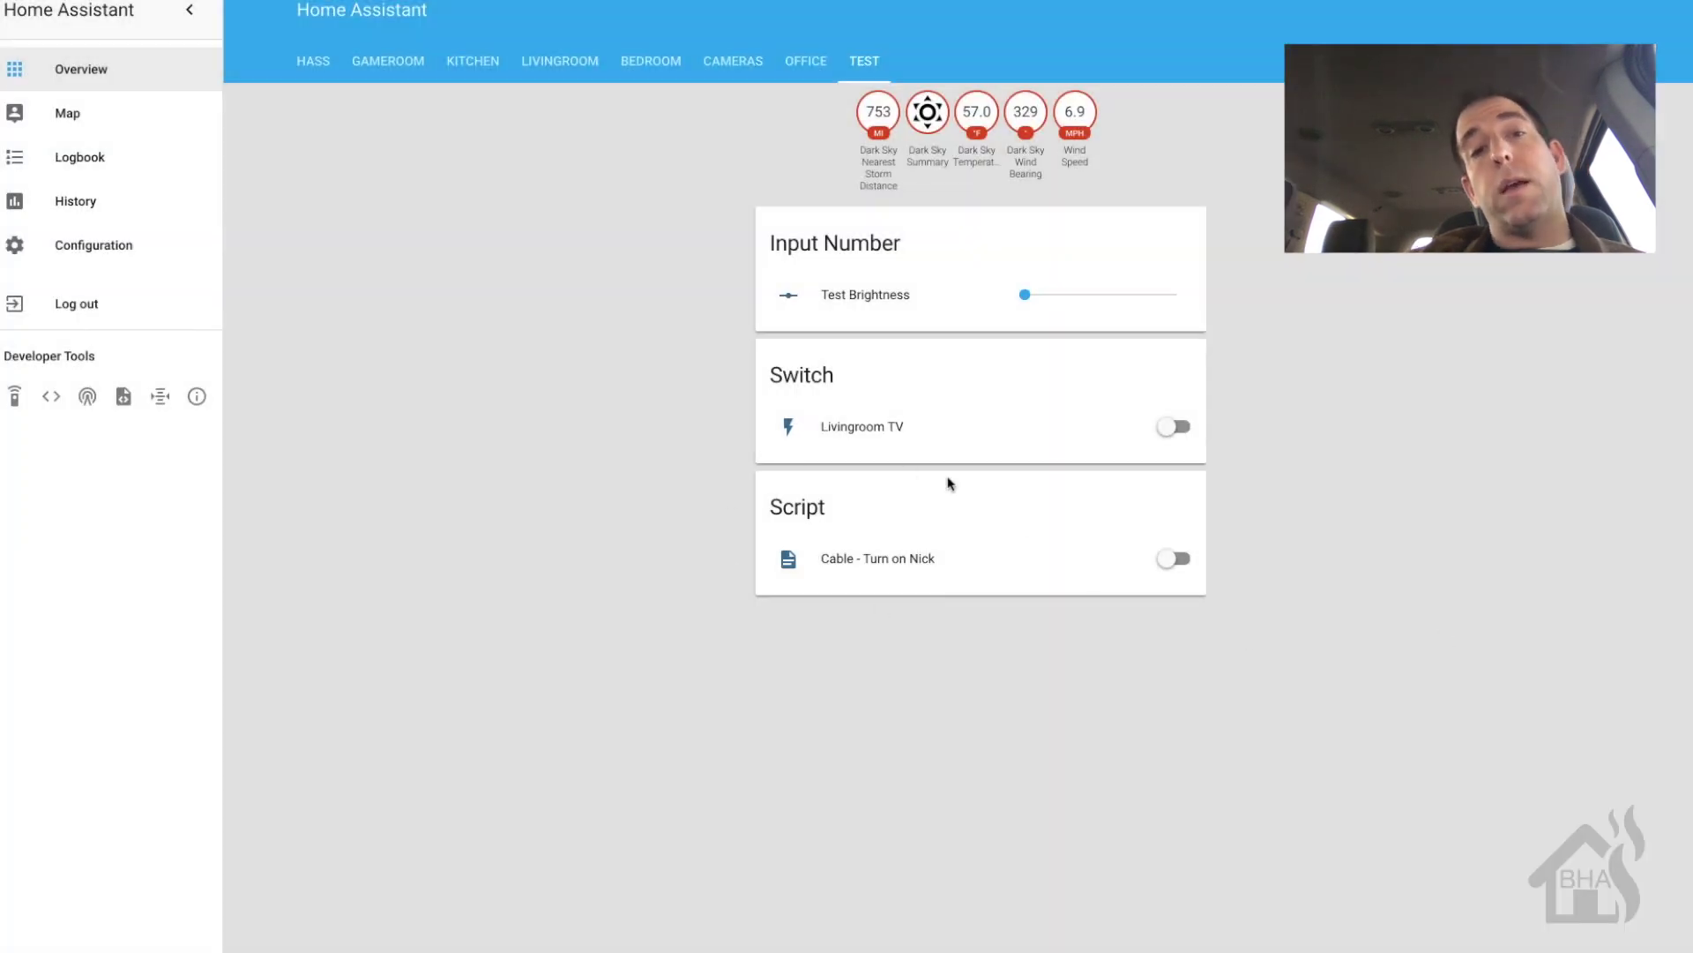
{"action": "left_click", "coordinate": [878, 555]}
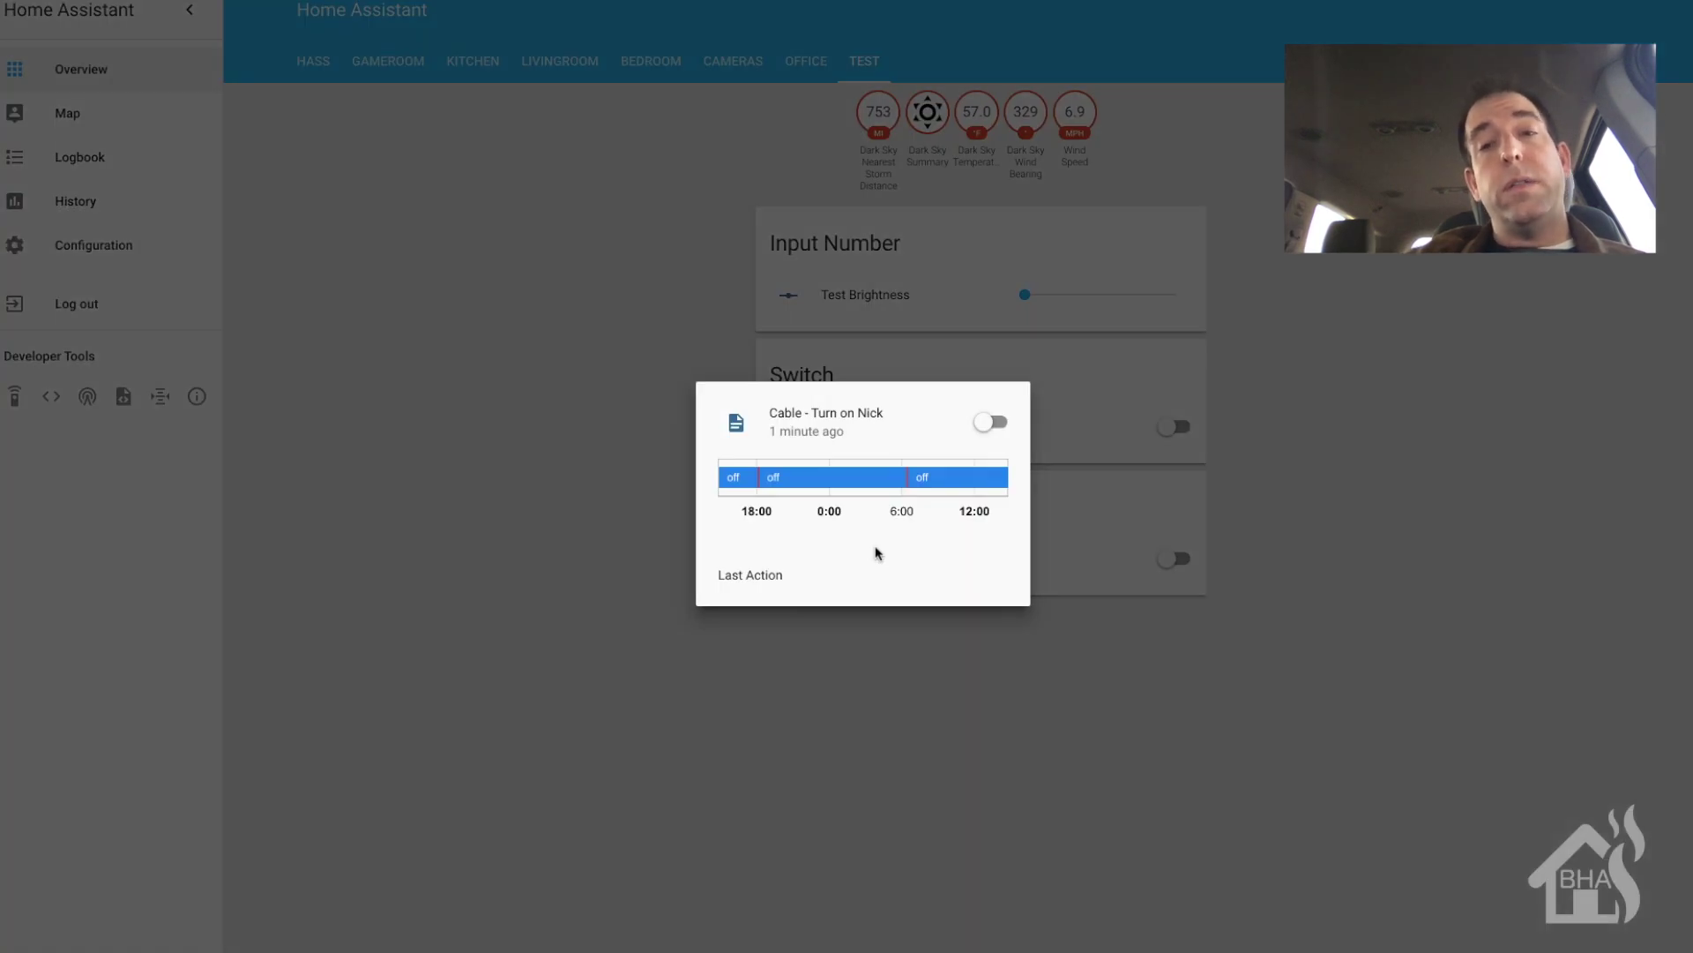
{"action": "left_click", "coordinate": [840, 645]}
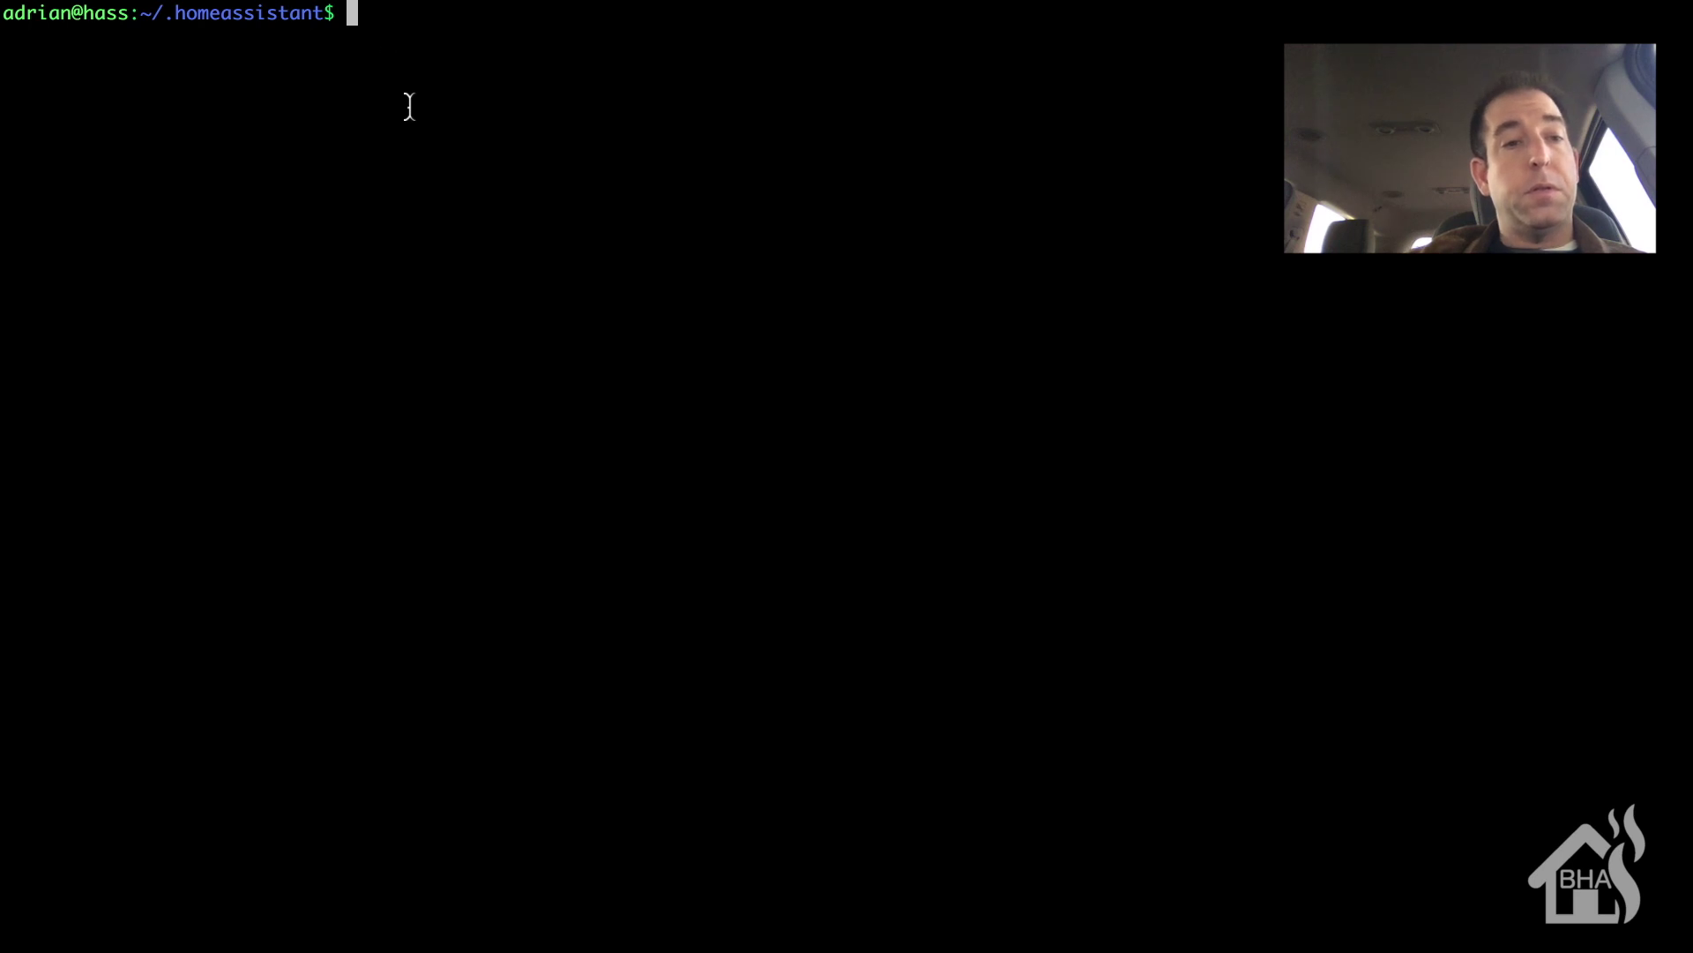
Open configuration.yaml in vim with sudo vi
{"action": "type", "text": "sudo vi "}
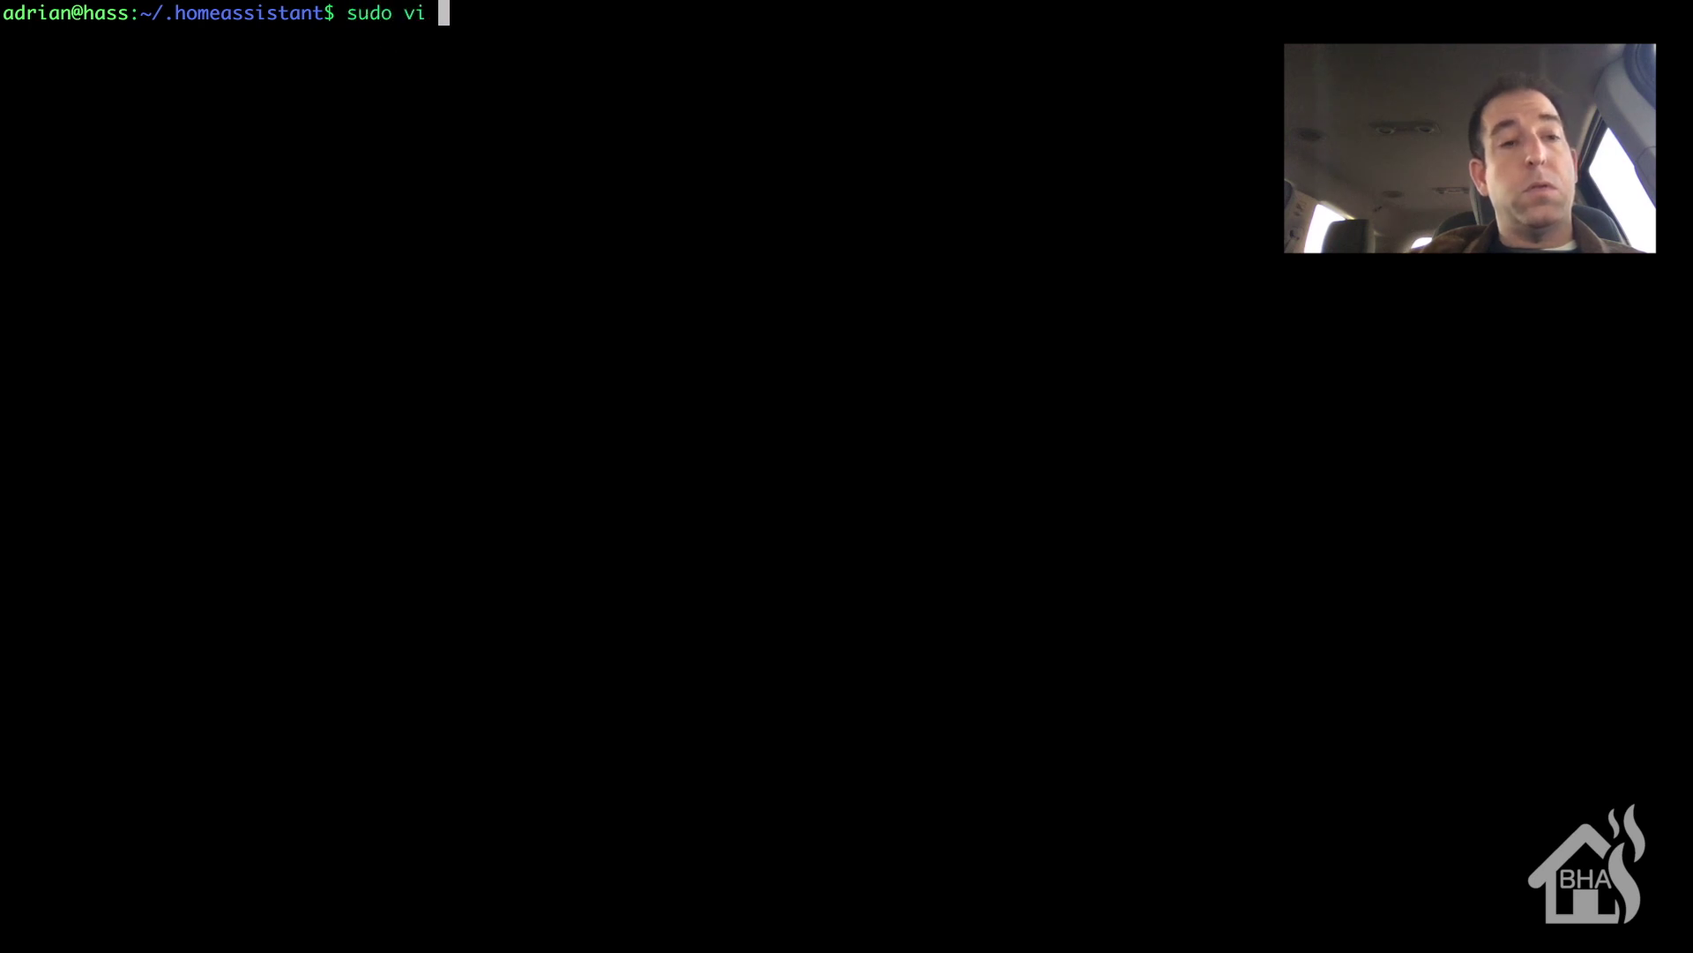
{"action": "type", "text": "confi"}
{"action": "key", "text": "Tab"}
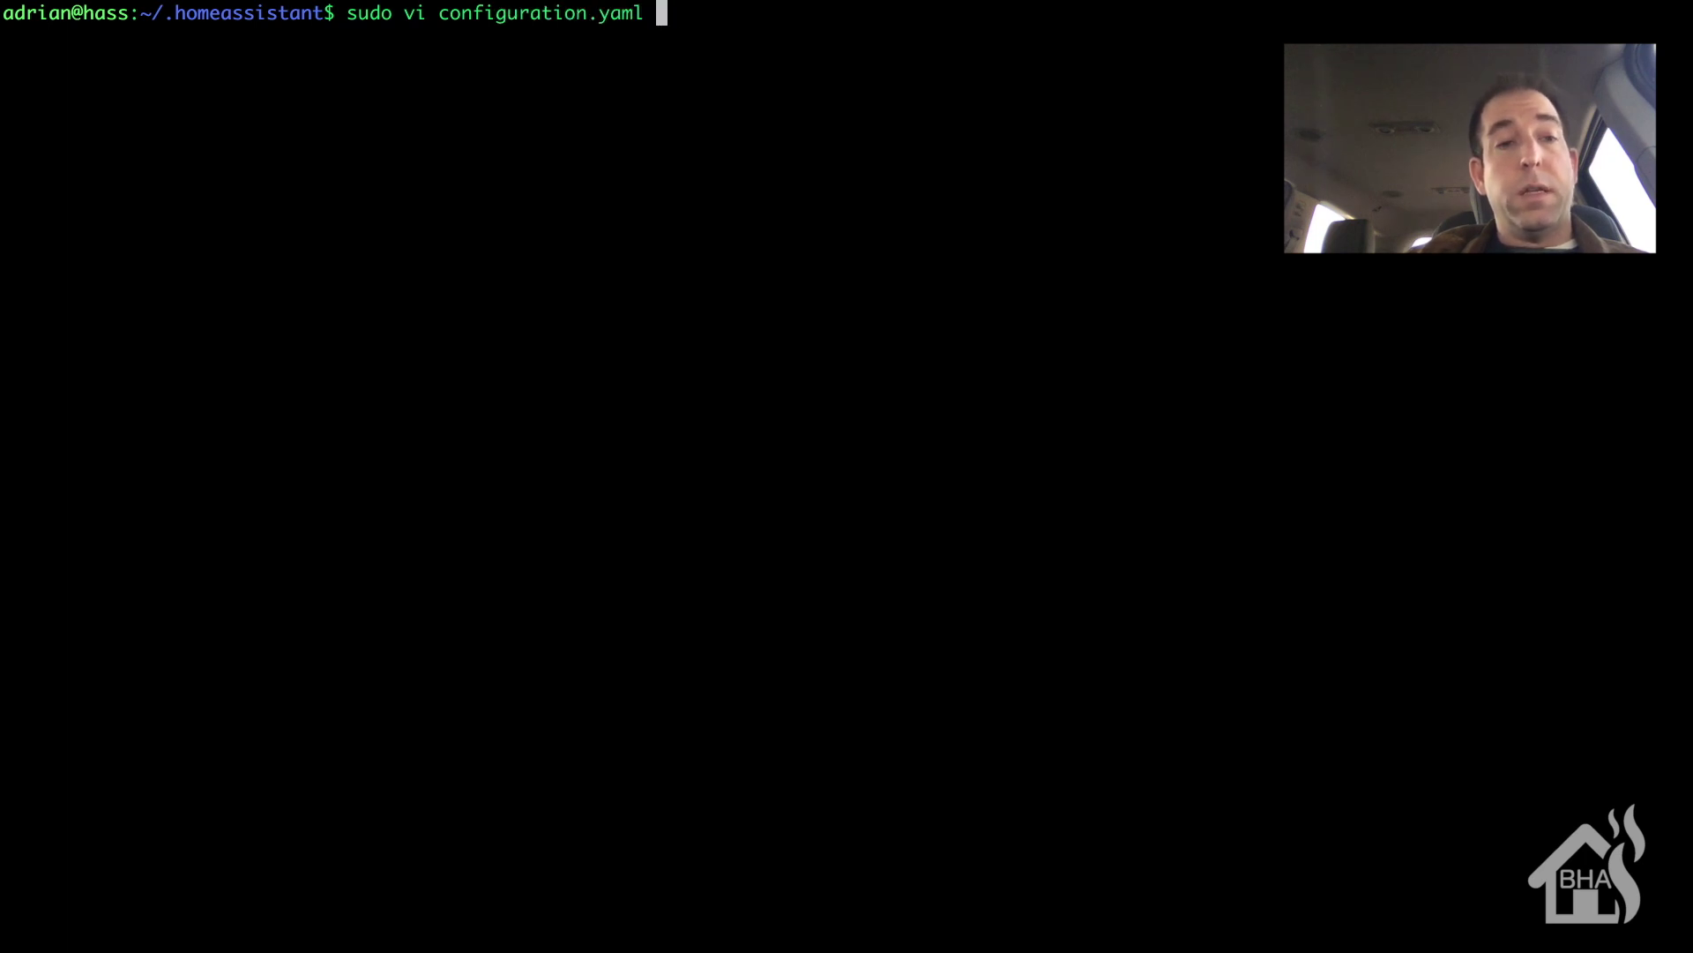
{"action": "type", "text": "G"}
{"action": "key", "text": "BackSpace"}
{"action": "key", "text": "BackSpace"}
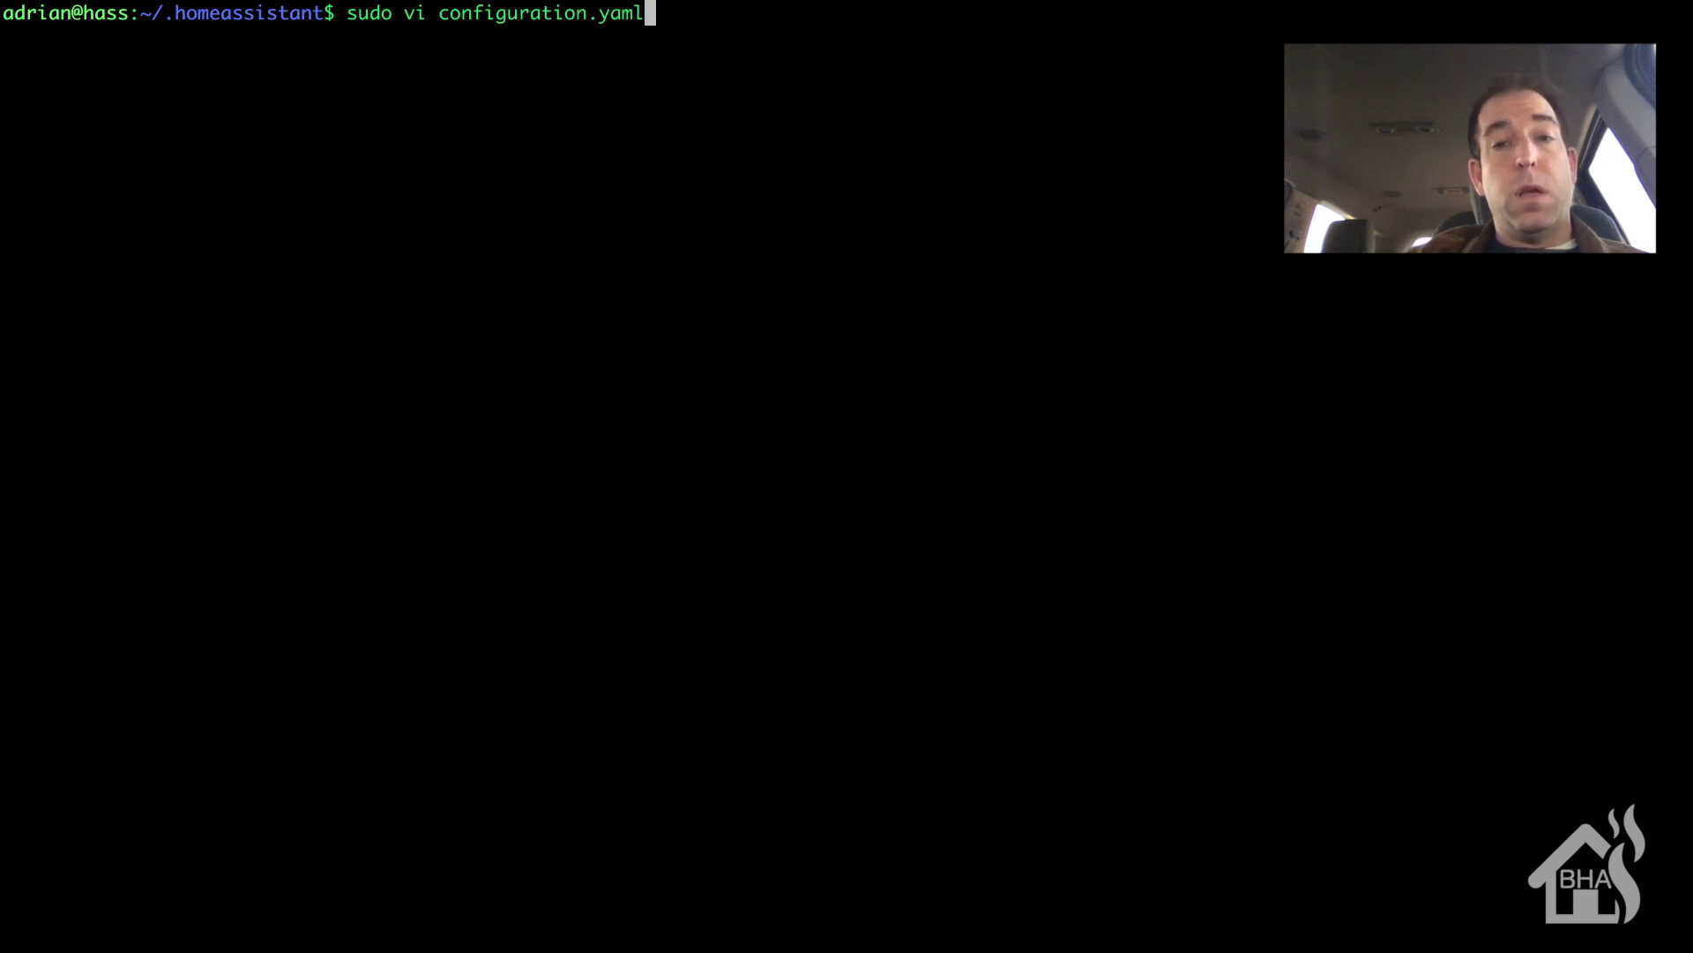
{"action": "key", "text": "Return"}
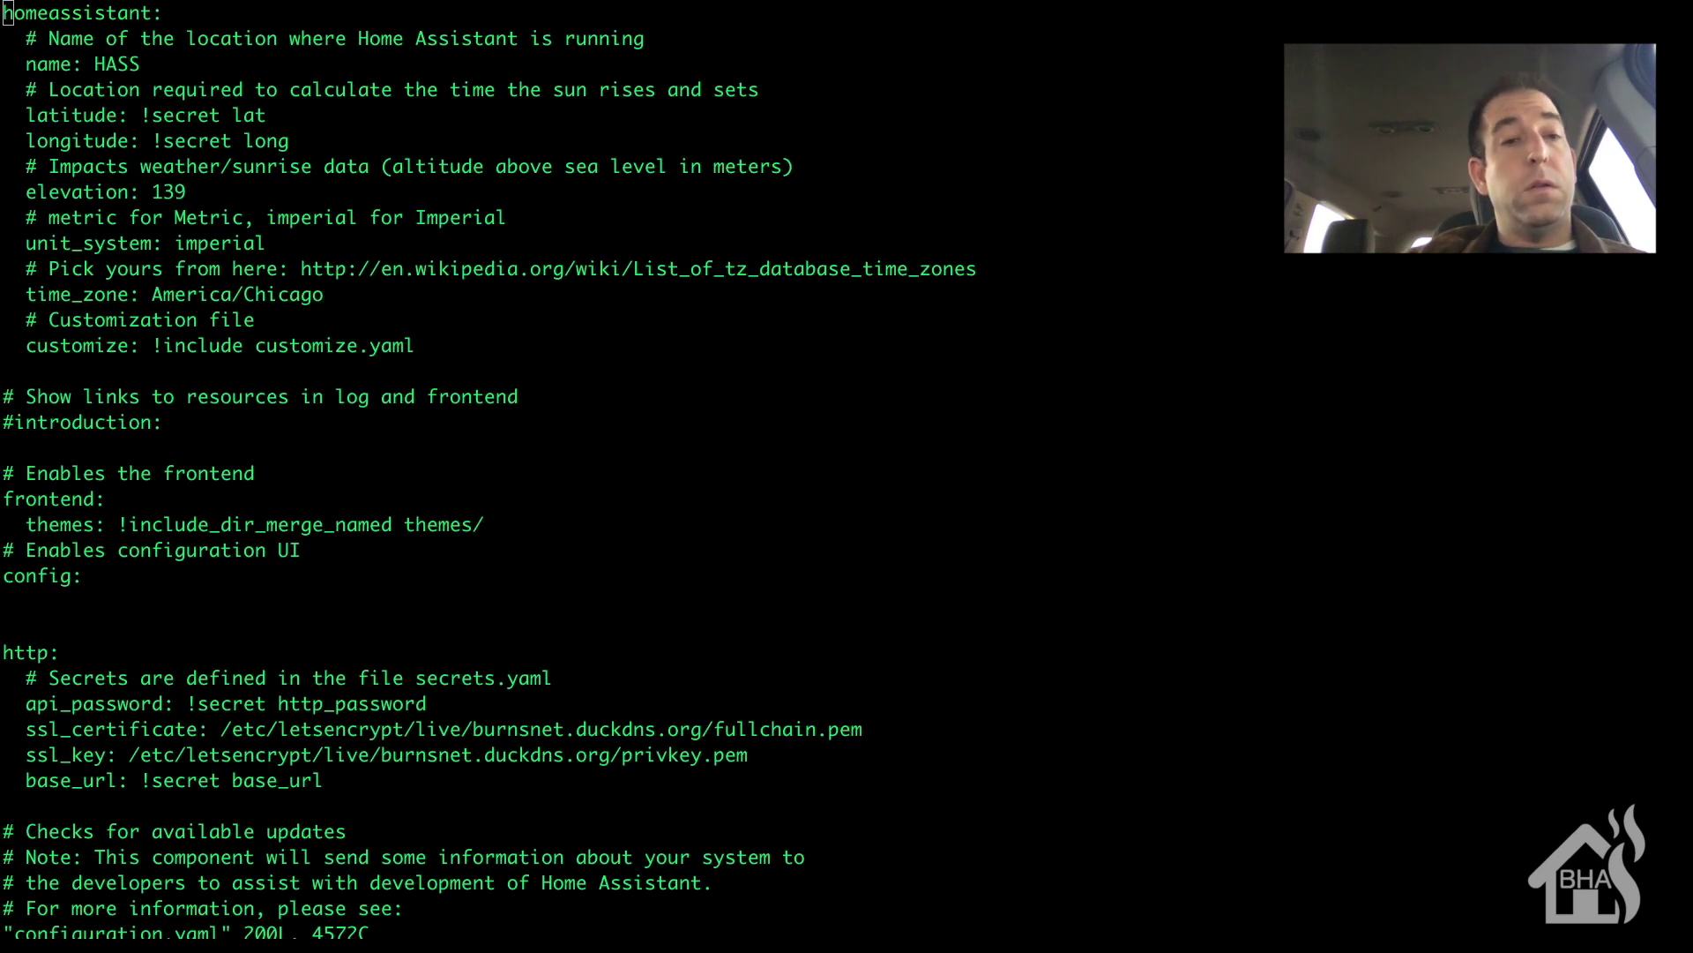
Jump to the end of configuration.yaml and move up toward the ios: line
{"action": "left_click", "coordinate": [340, 504]}
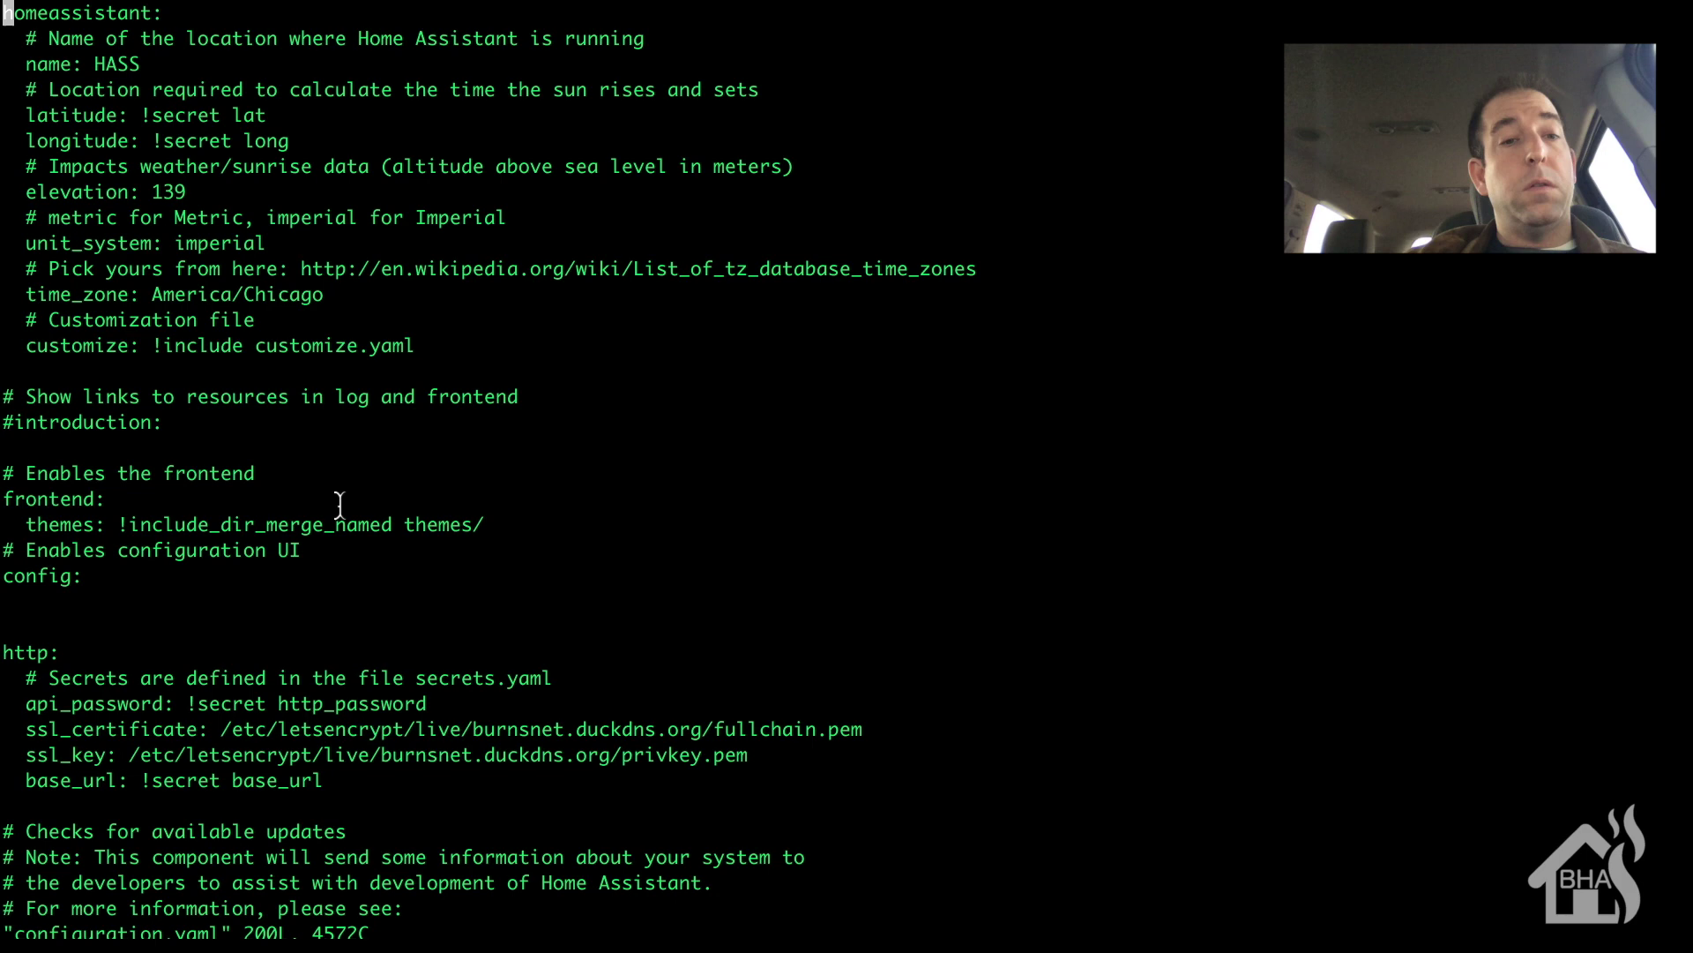
{"action": "key", "text": "shift+g"}
{"action": "key", "text": "Up"}
{"action": "key", "text": "Up"}
{"action": "key", "text": "Up"}
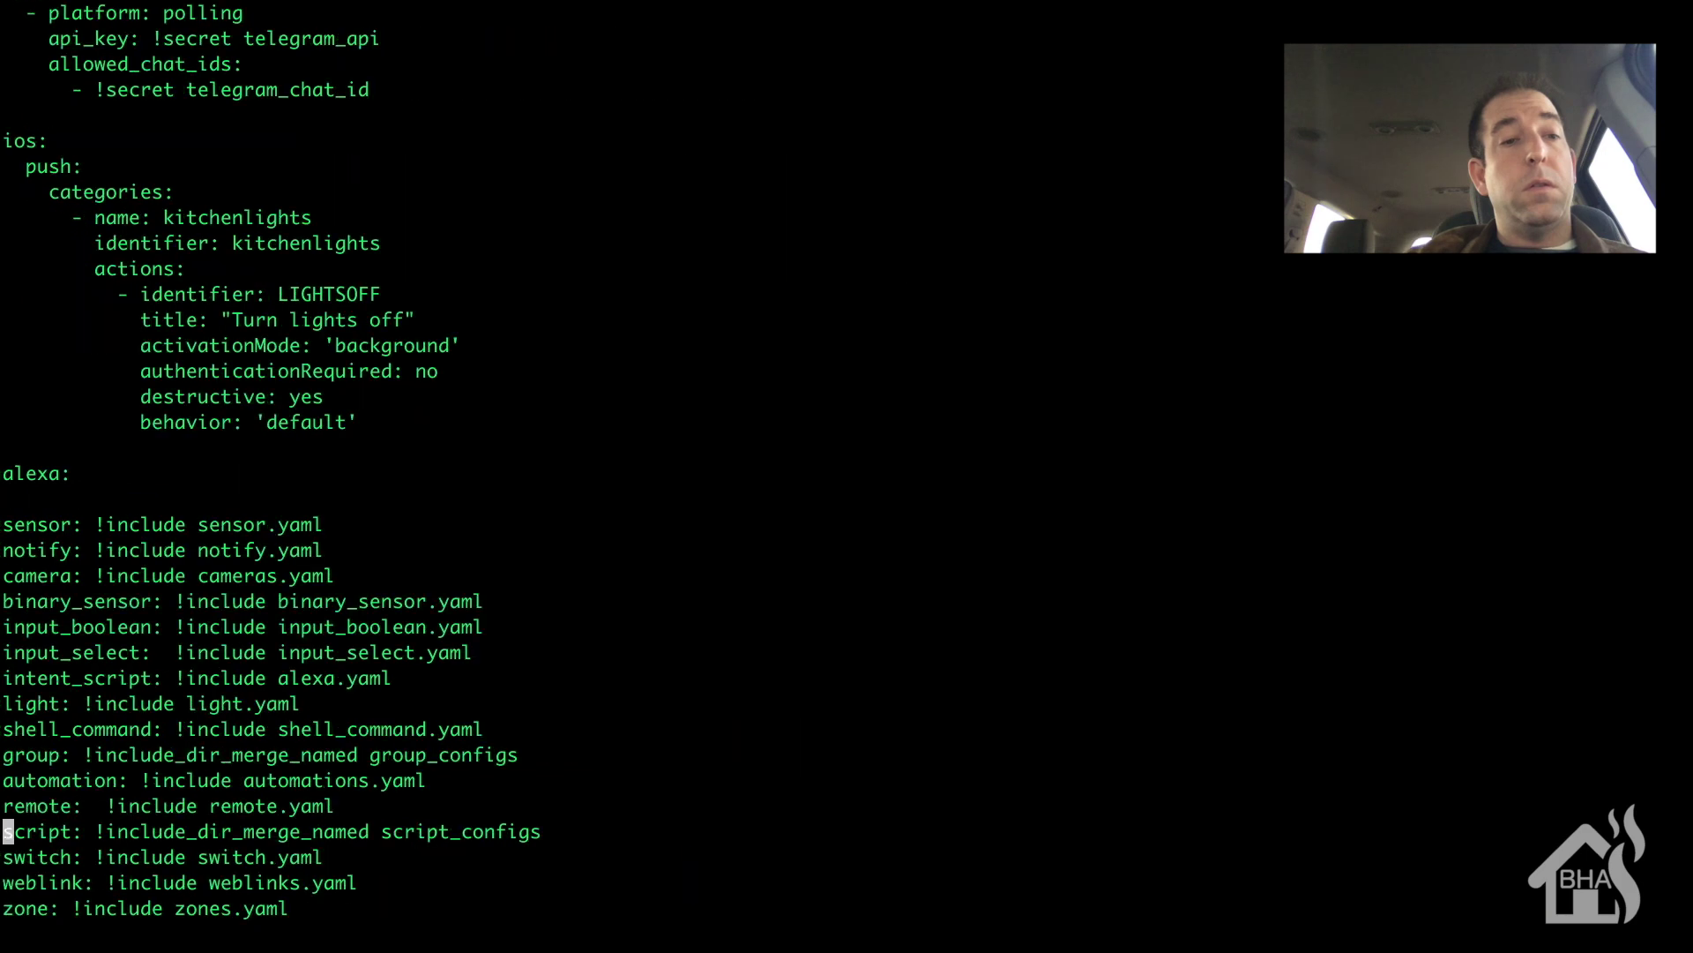
{"action": "key", "text": "Up"}
{"action": "key", "text": "Up"}
{"action": "key", "text": "Up"}
{"action": "key", "text": "Up"}
{"action": "key", "text": "Up"}
{"action": "key", "text": "Up"}
{"action": "key", "text": "Up"}
{"action": "key", "text": "Up"}
{"action": "key", "text": "Up"}
{"action": "key", "text": "Up"}
{"action": "key", "text": "Up"}
{"action": "key", "text": "Up"}
{"action": "key", "text": "Up"}
{"action": "key", "text": "Up"}
{"action": "key", "text": "Up"}
{"action": "key", "text": "Up"}
{"action": "key", "text": "Up"}
{"action": "key", "text": "Up"}
{"action": "key", "text": "Up"}
{"action": "key", "text": "Up"}
{"action": "key", "text": "Up"}
{"action": "key", "text": "Up"}
{"action": "key", "text": "Up"}
{"action": "key", "text": "Up"}
{"action": "key", "text": "Up"}
{"action": "key", "text": "Up"}
{"action": "key", "text": "Up"}
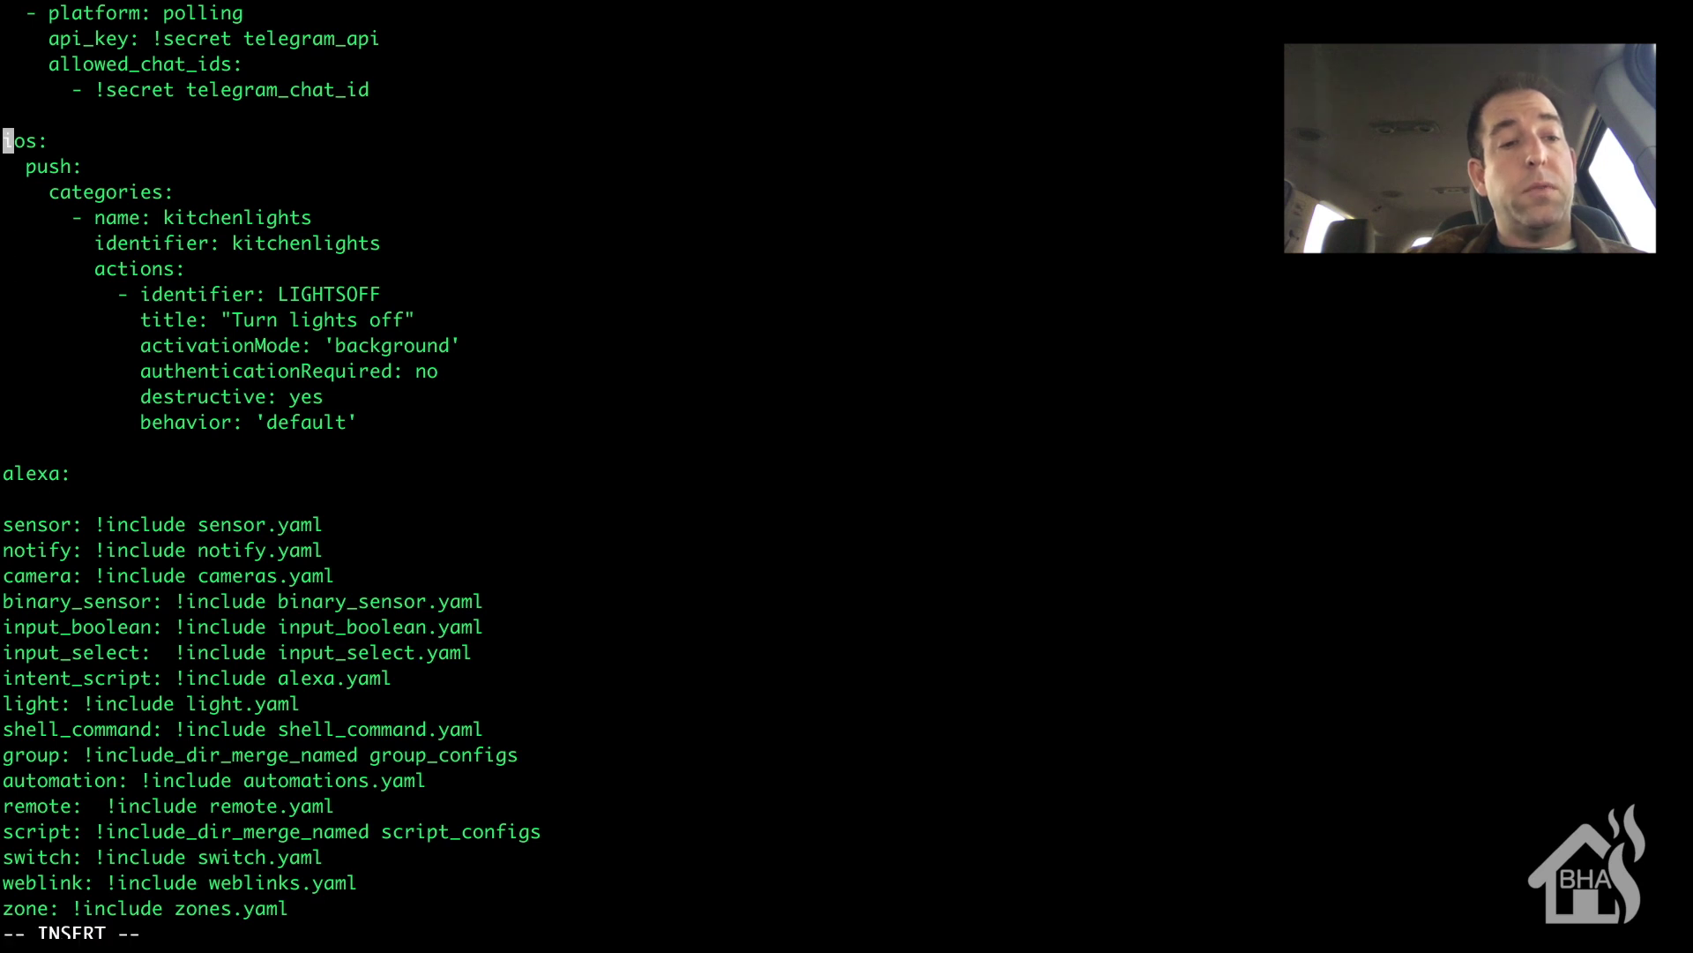
Add an emulated_hue block above ios: with type alexa, host_ip 10.10.10.102, listen_port 8300
{"action": "key", "text": "Return"}
{"action": "key", "text": "Return"}
{"action": "key", "text": "Return"}
{"action": "key", "text": "Return"}
{"action": "key", "text": "Return"}
{"action": "key", "text": "Return"}
{"action": "key", "text": "Return"}
{"action": "key", "text": "Up"}
{"action": "key", "text": "Up"}
{"action": "key", "text": "Up"}
{"action": "key", "text": "Up"}
{"action": "key", "text": "Up"}
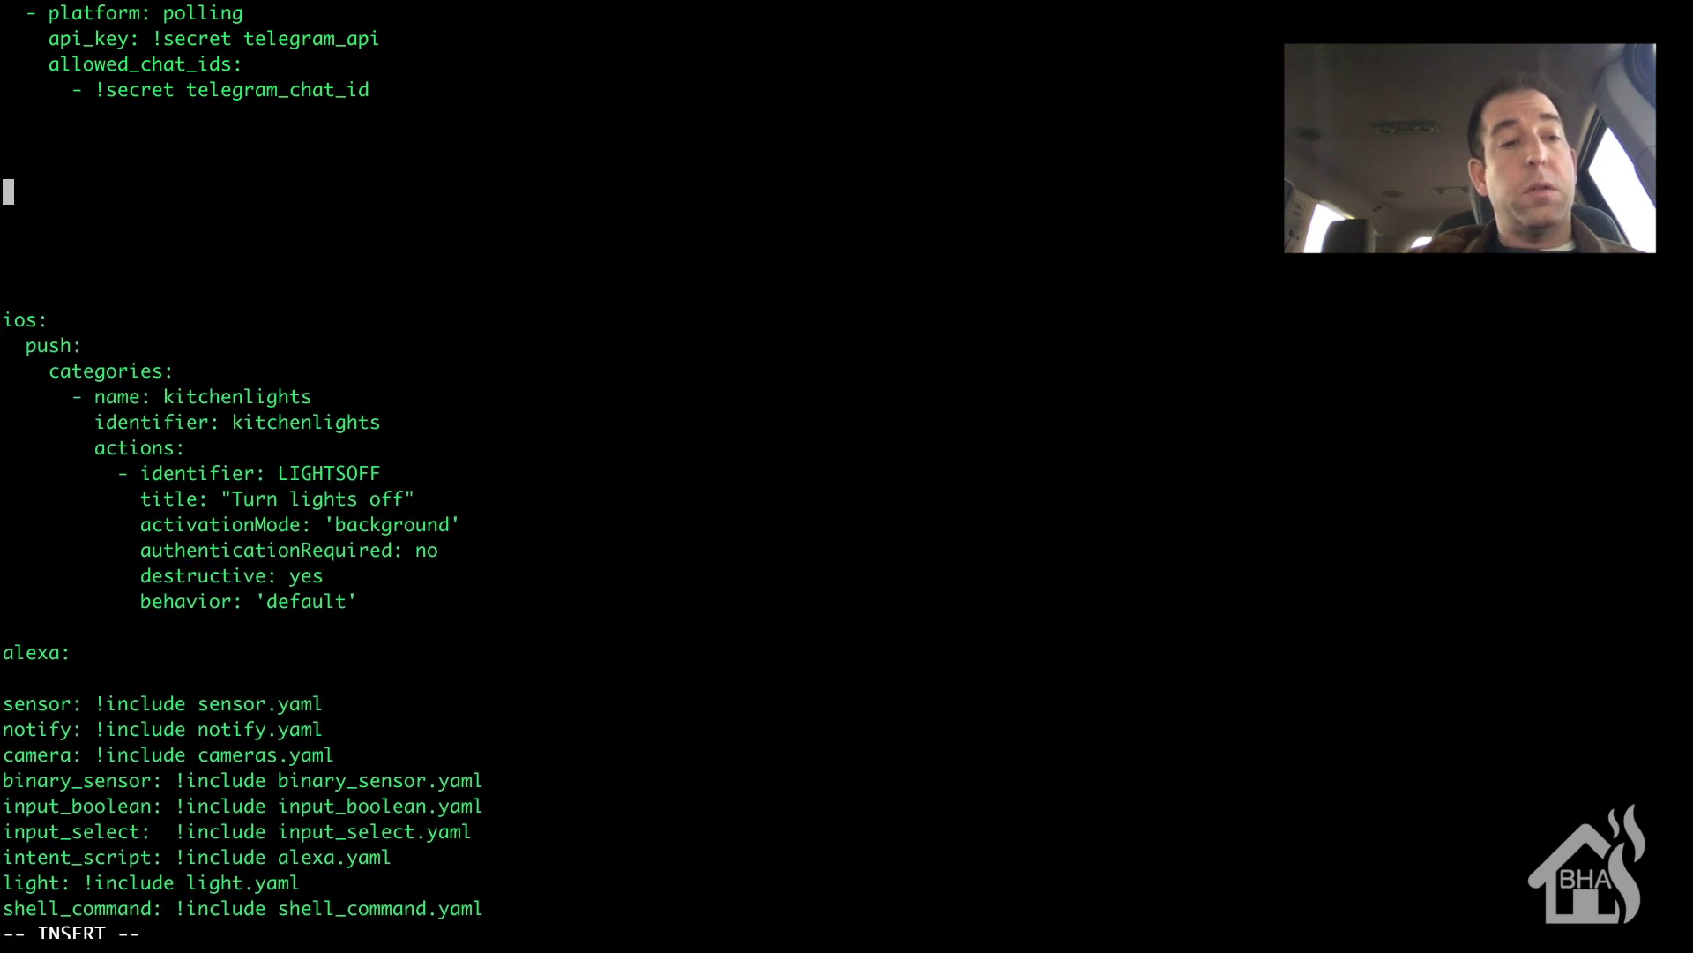
{"action": "key", "text": "Up"}
{"action": "key", "text": "Up"}
{"action": "key", "text": "Up"}
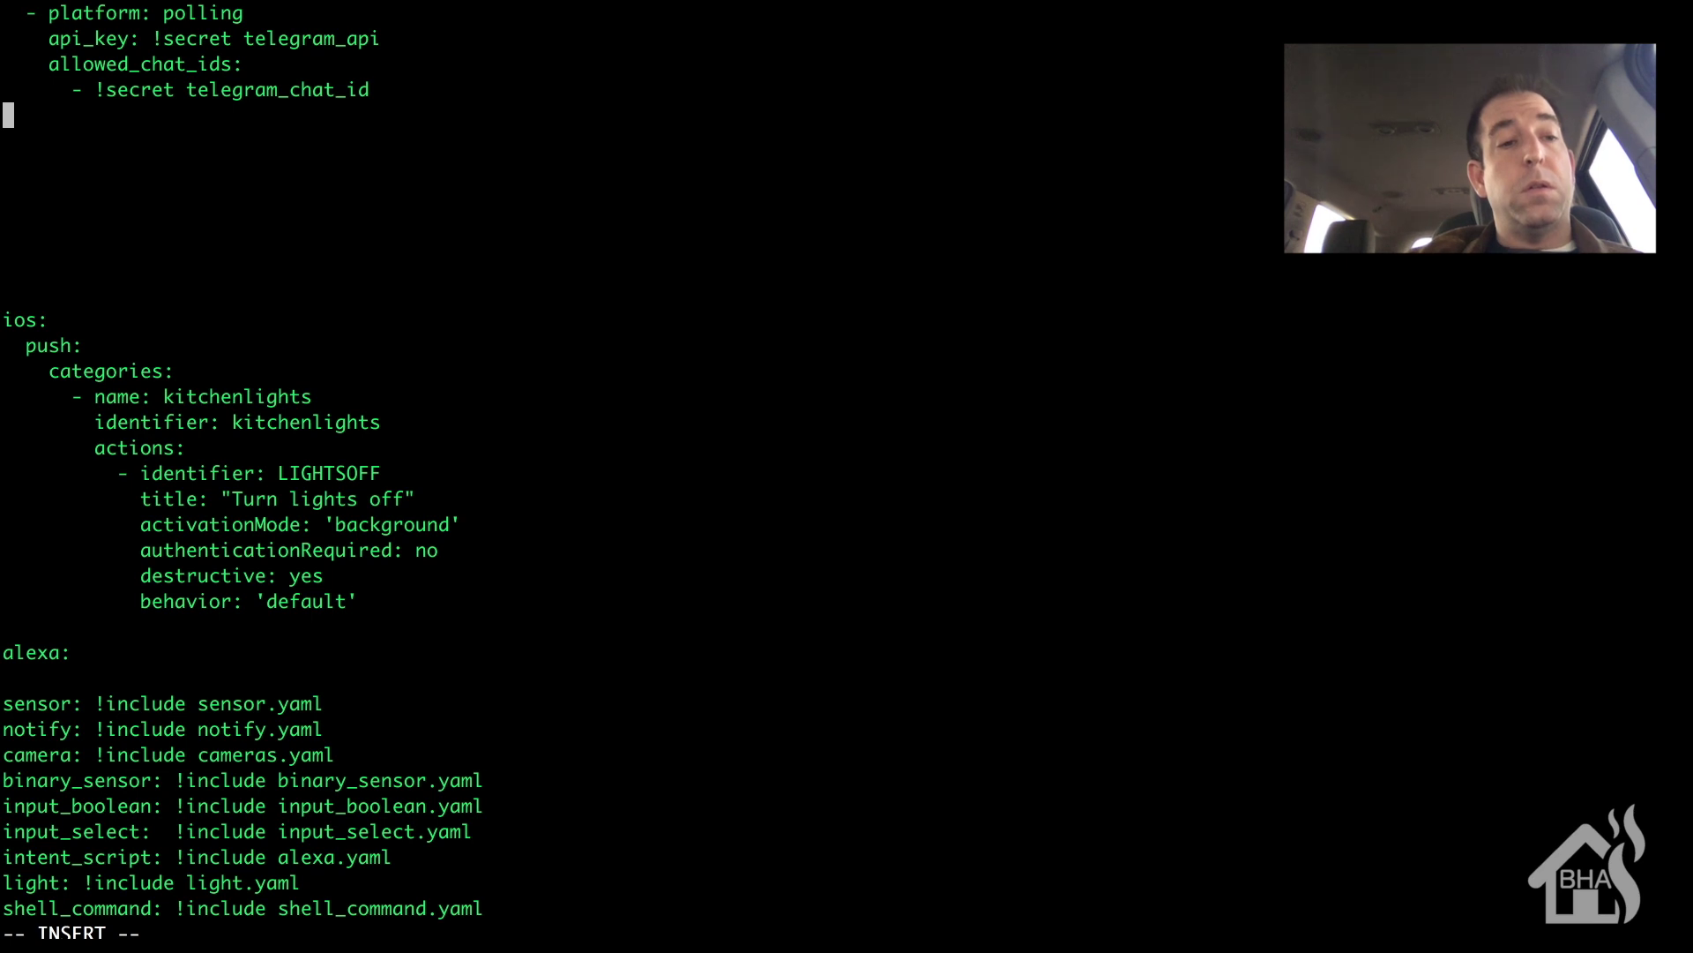
{"action": "key", "text": "Down"}
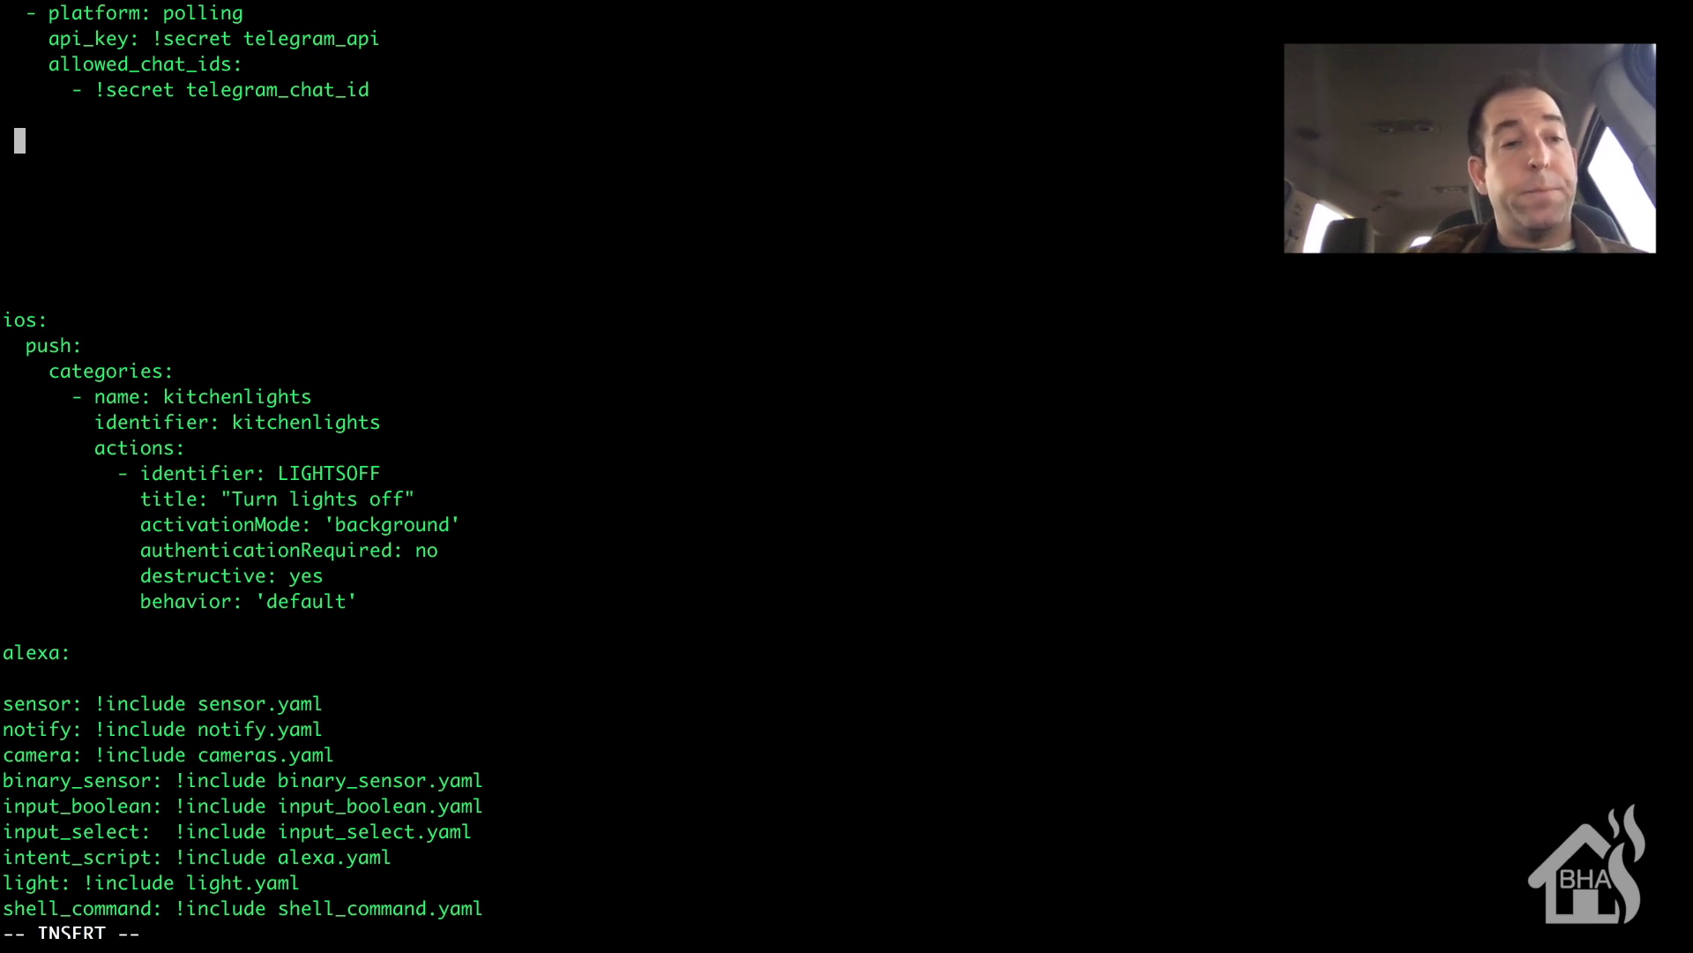
{"action": "key", "text": "BackSpace"}
{"action": "type", "text": "em"}
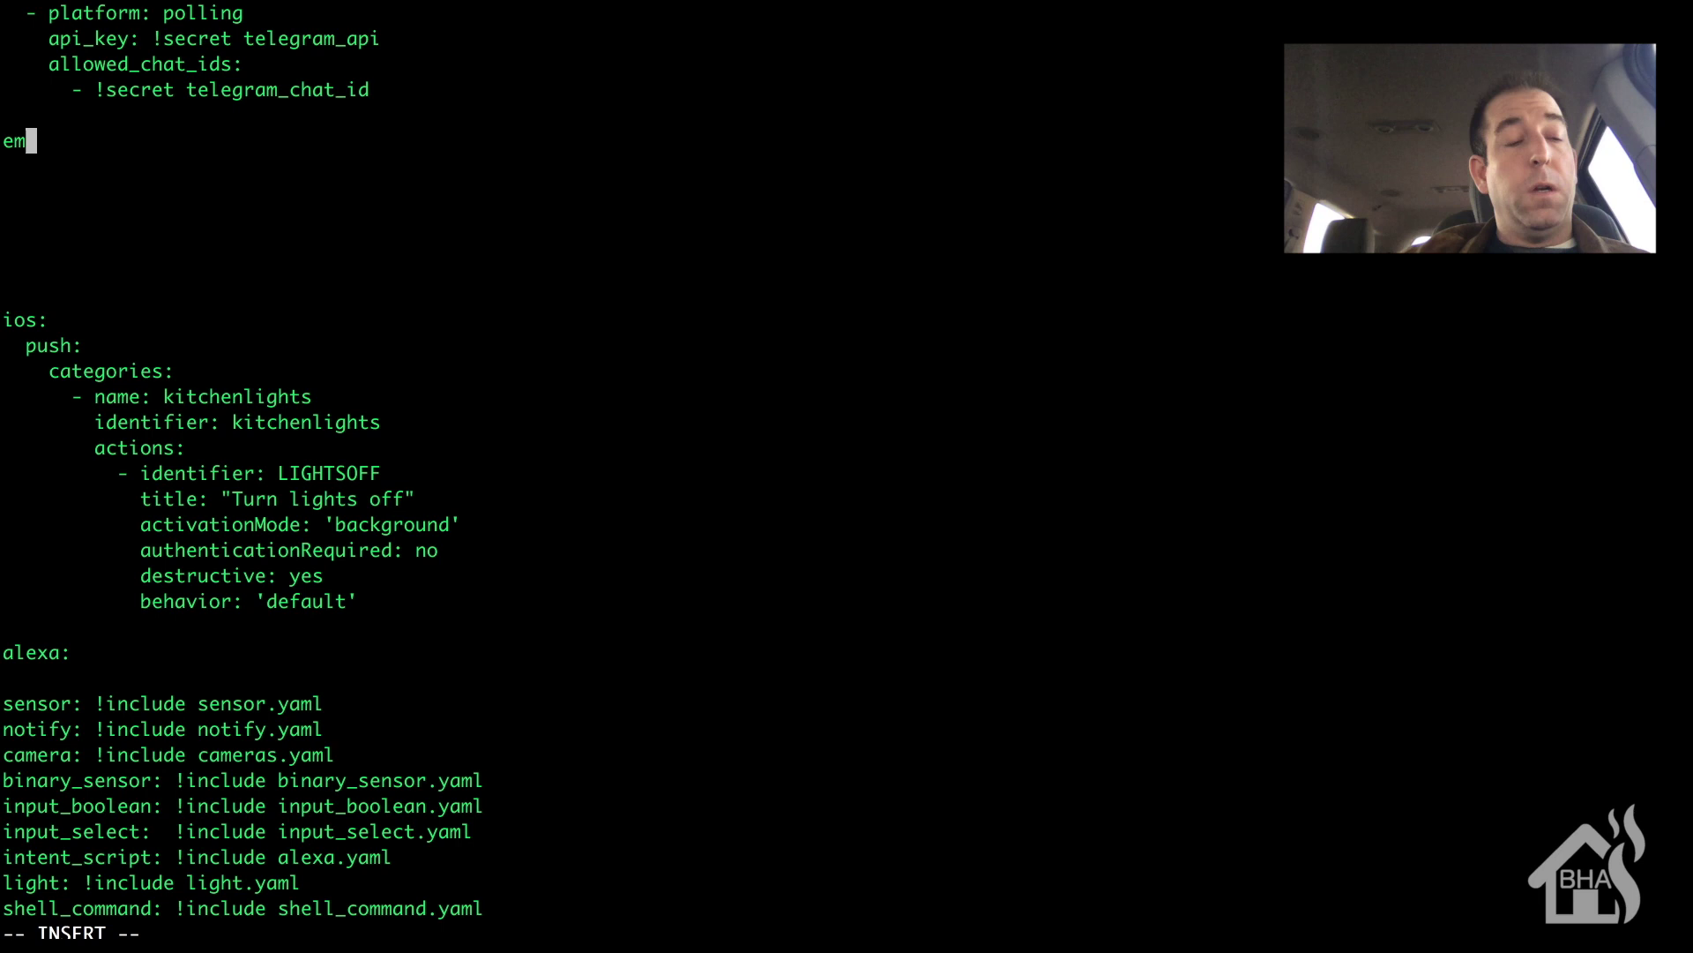
{"action": "type", "text": "ulated_hue:"}
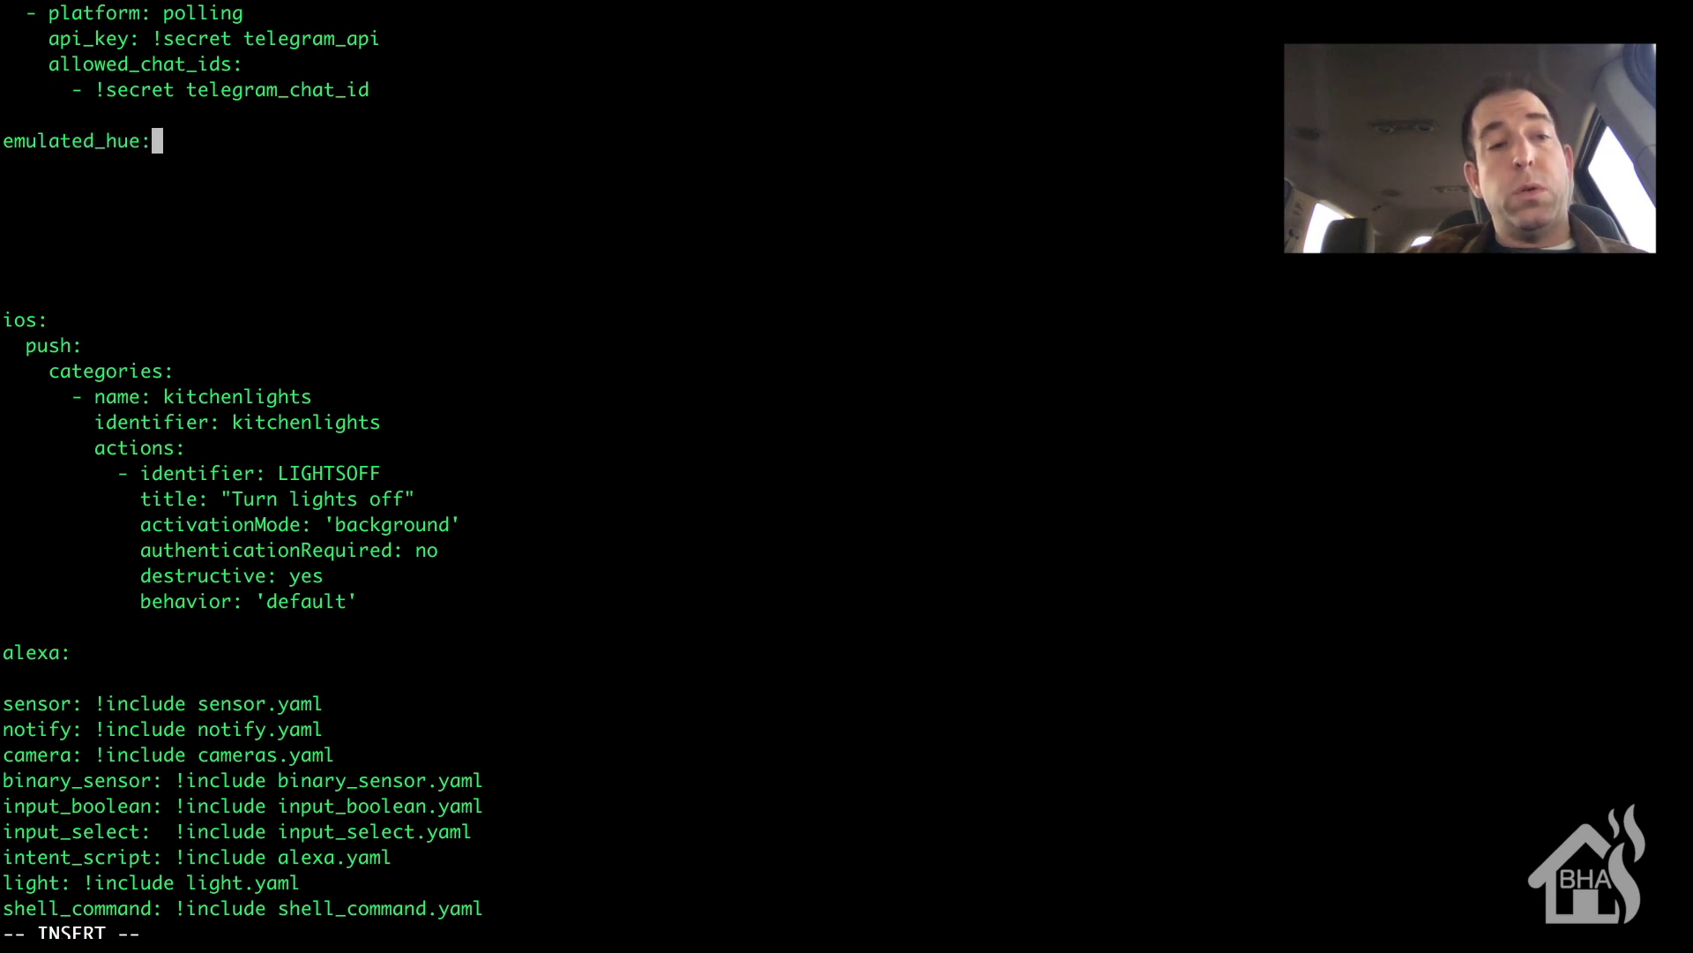
{"action": "key", "text": "Return"}
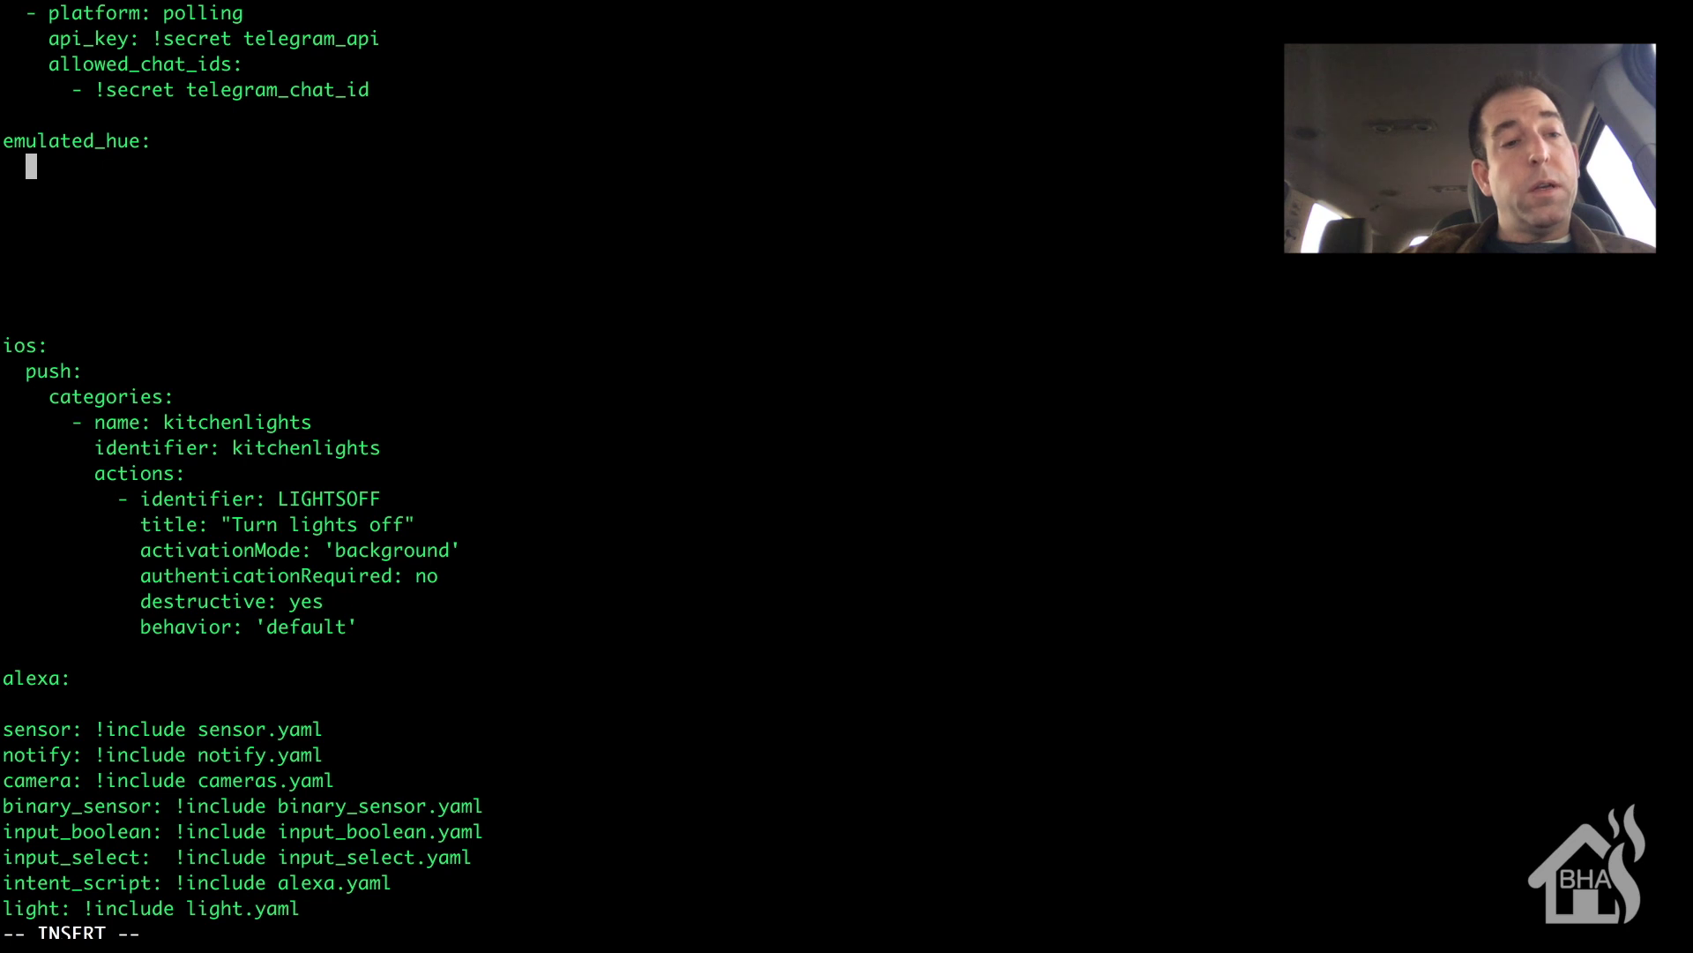
{"action": "type", "text": "type:"}
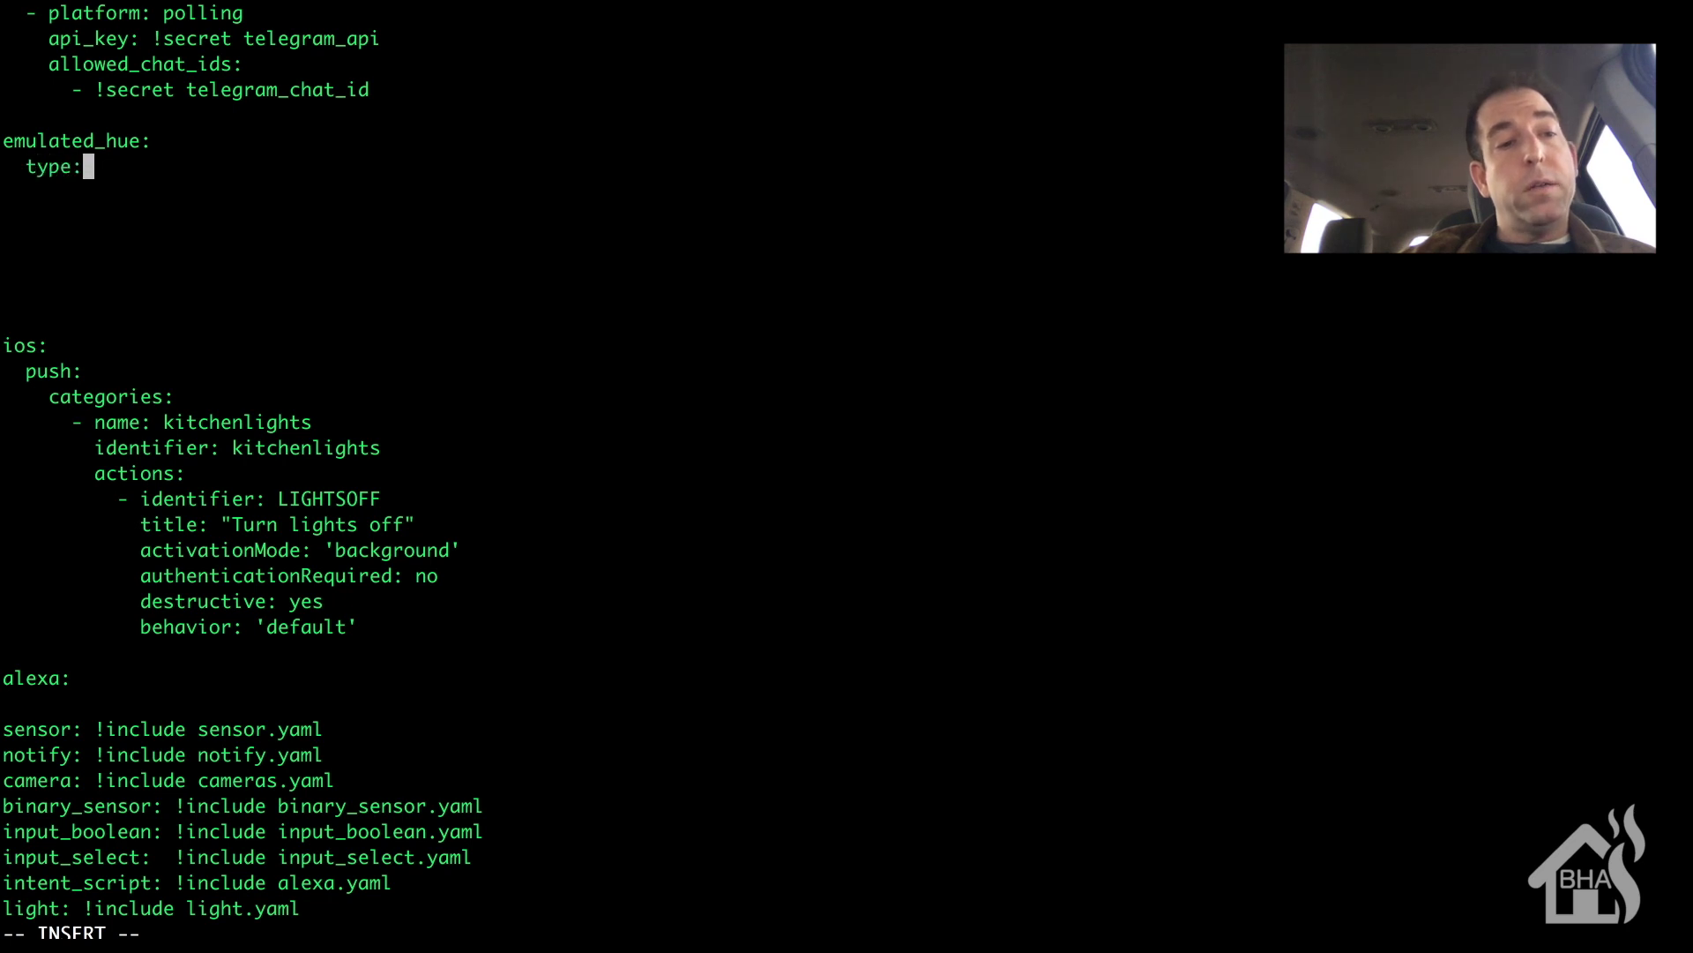
{"action": "type", "text": " alexa"}
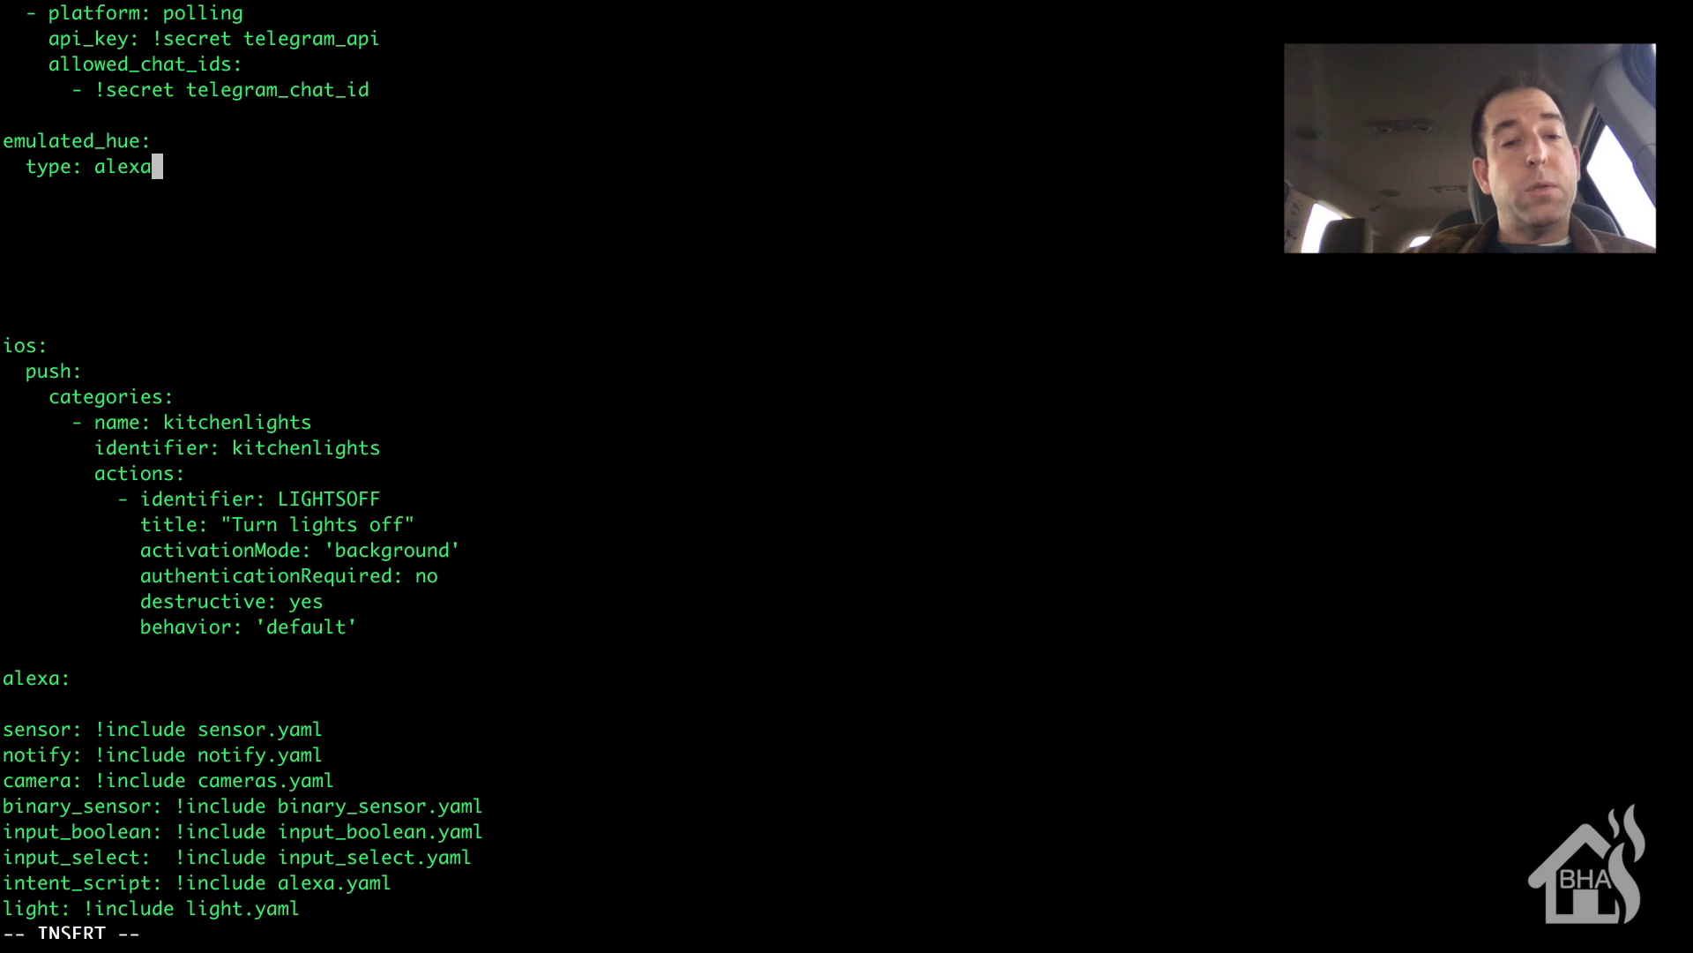
{"action": "key", "text": "Return"}
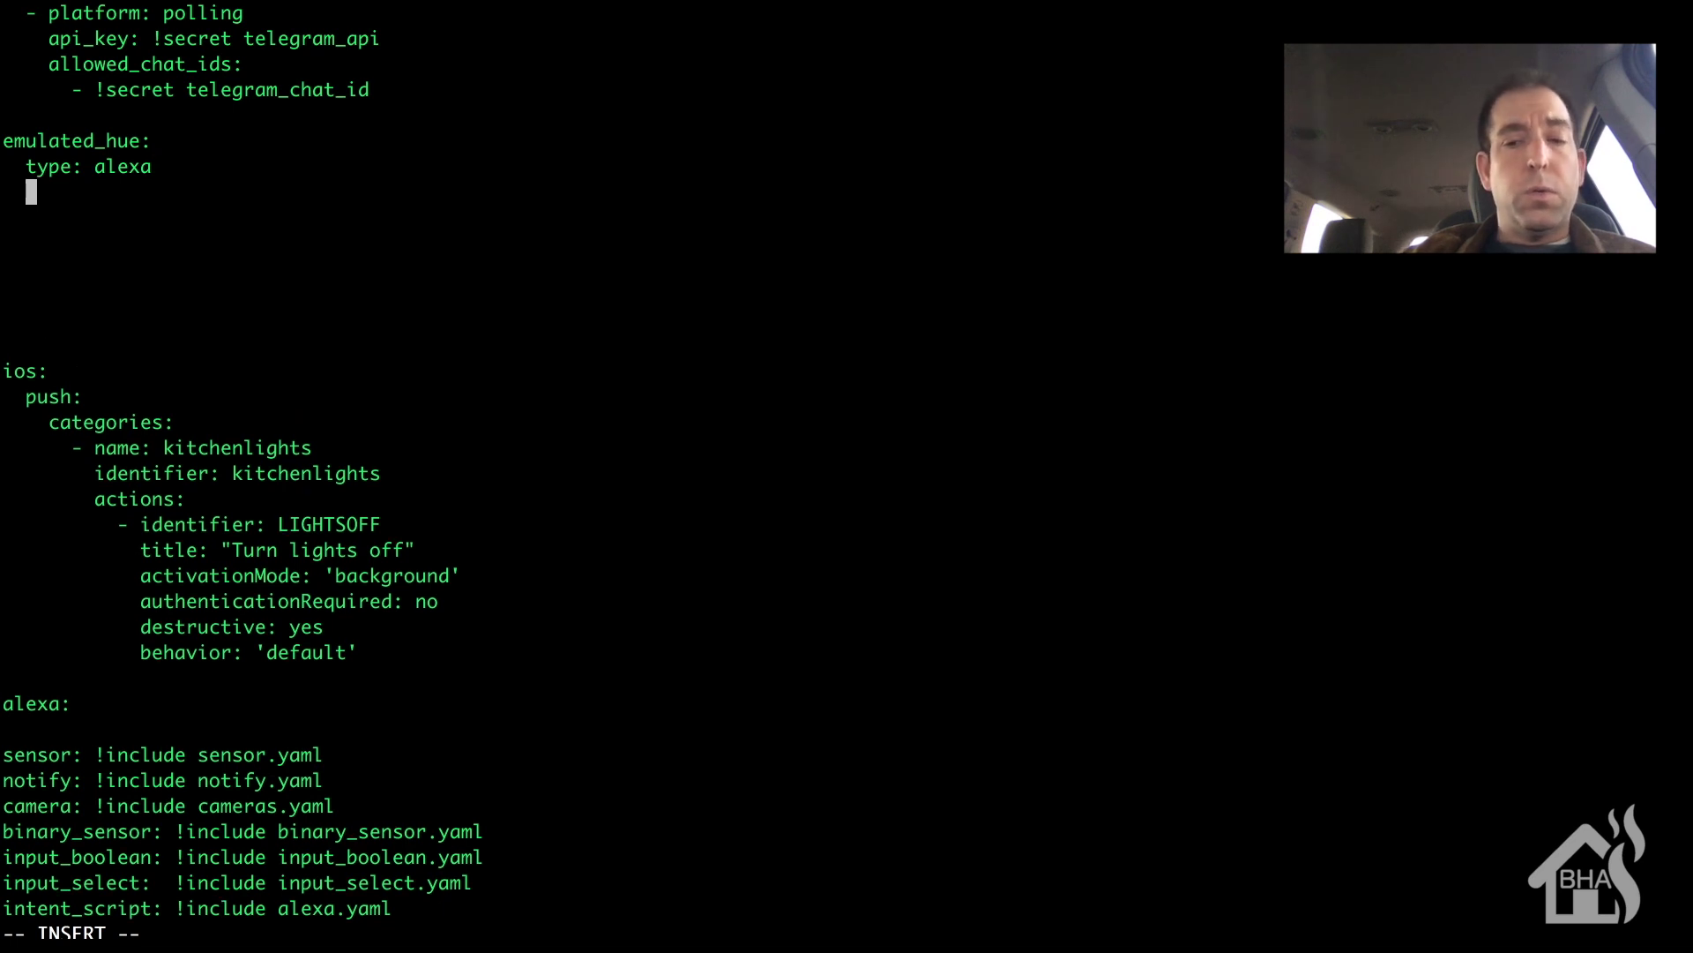
{"action": "type", "text": "host"}
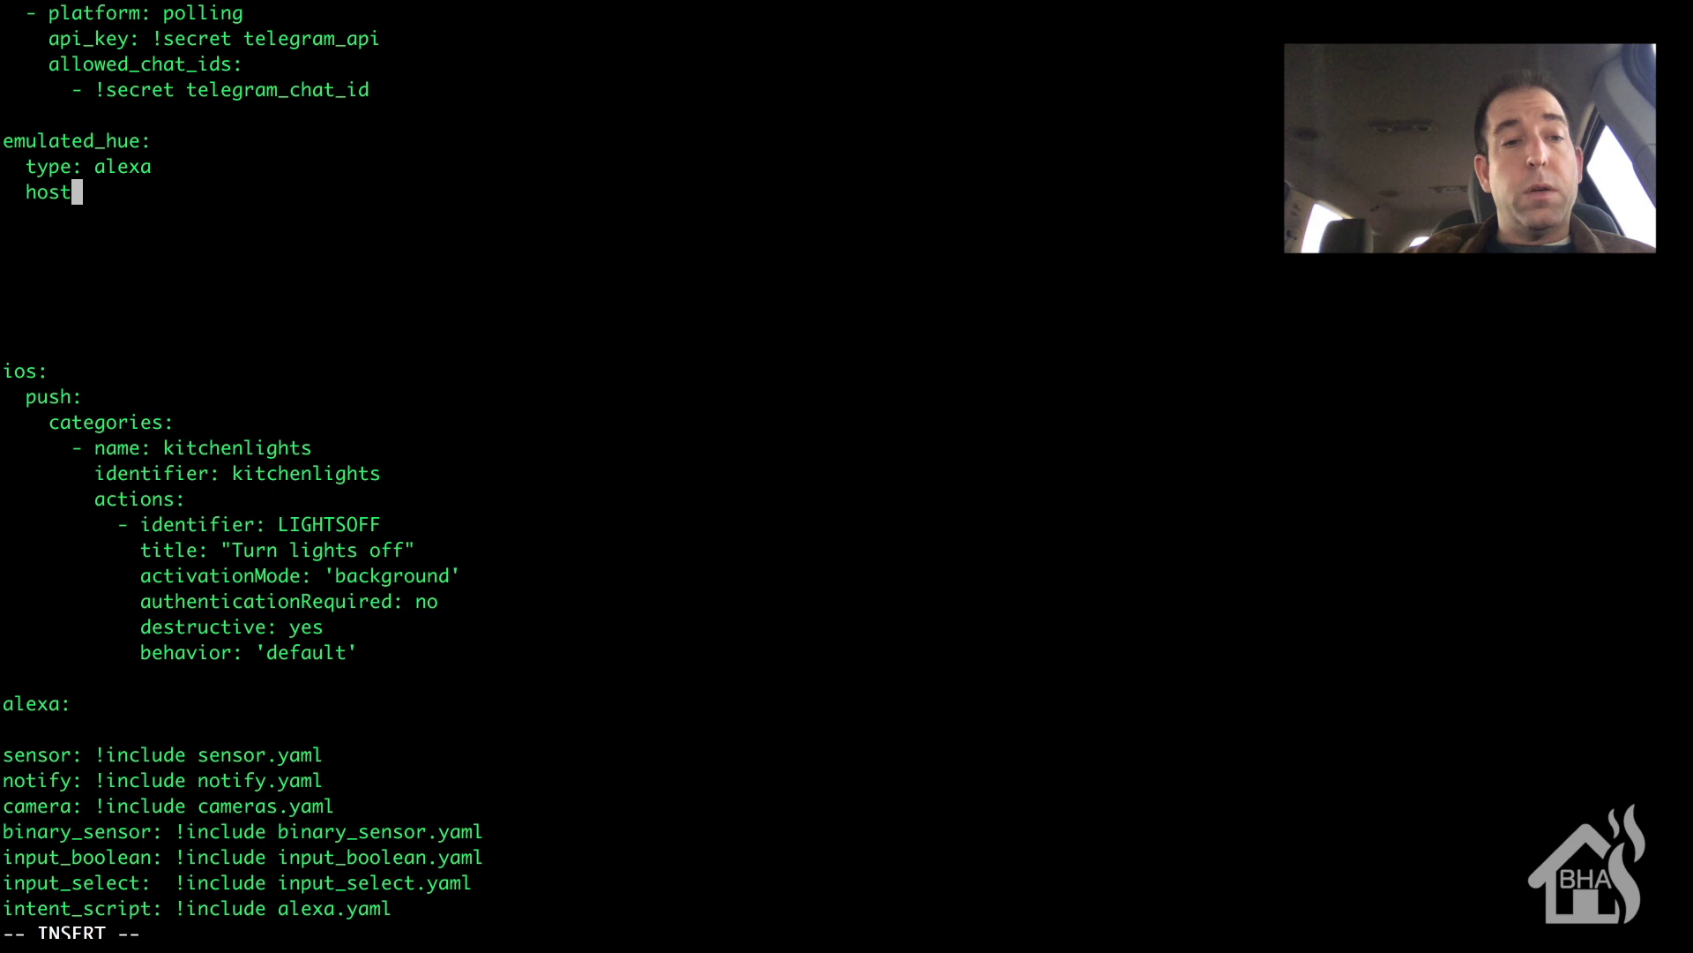
{"action": "type", "text": "_ip:"}
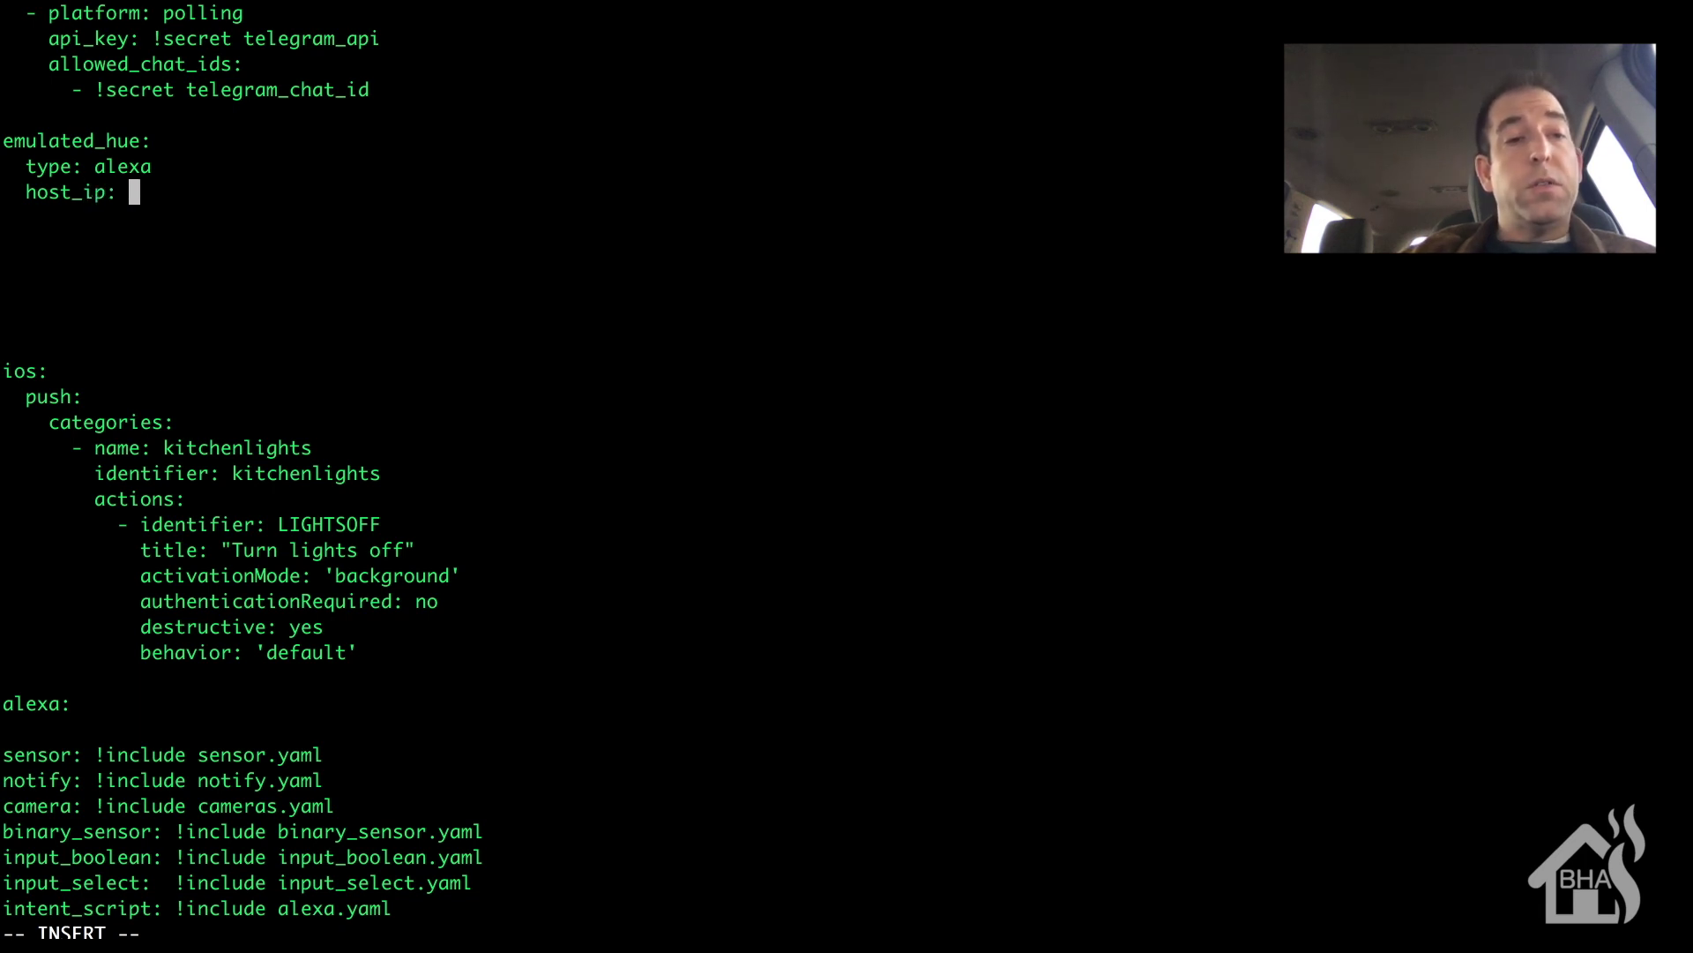
{"action": "type", "text": " 10.10"}
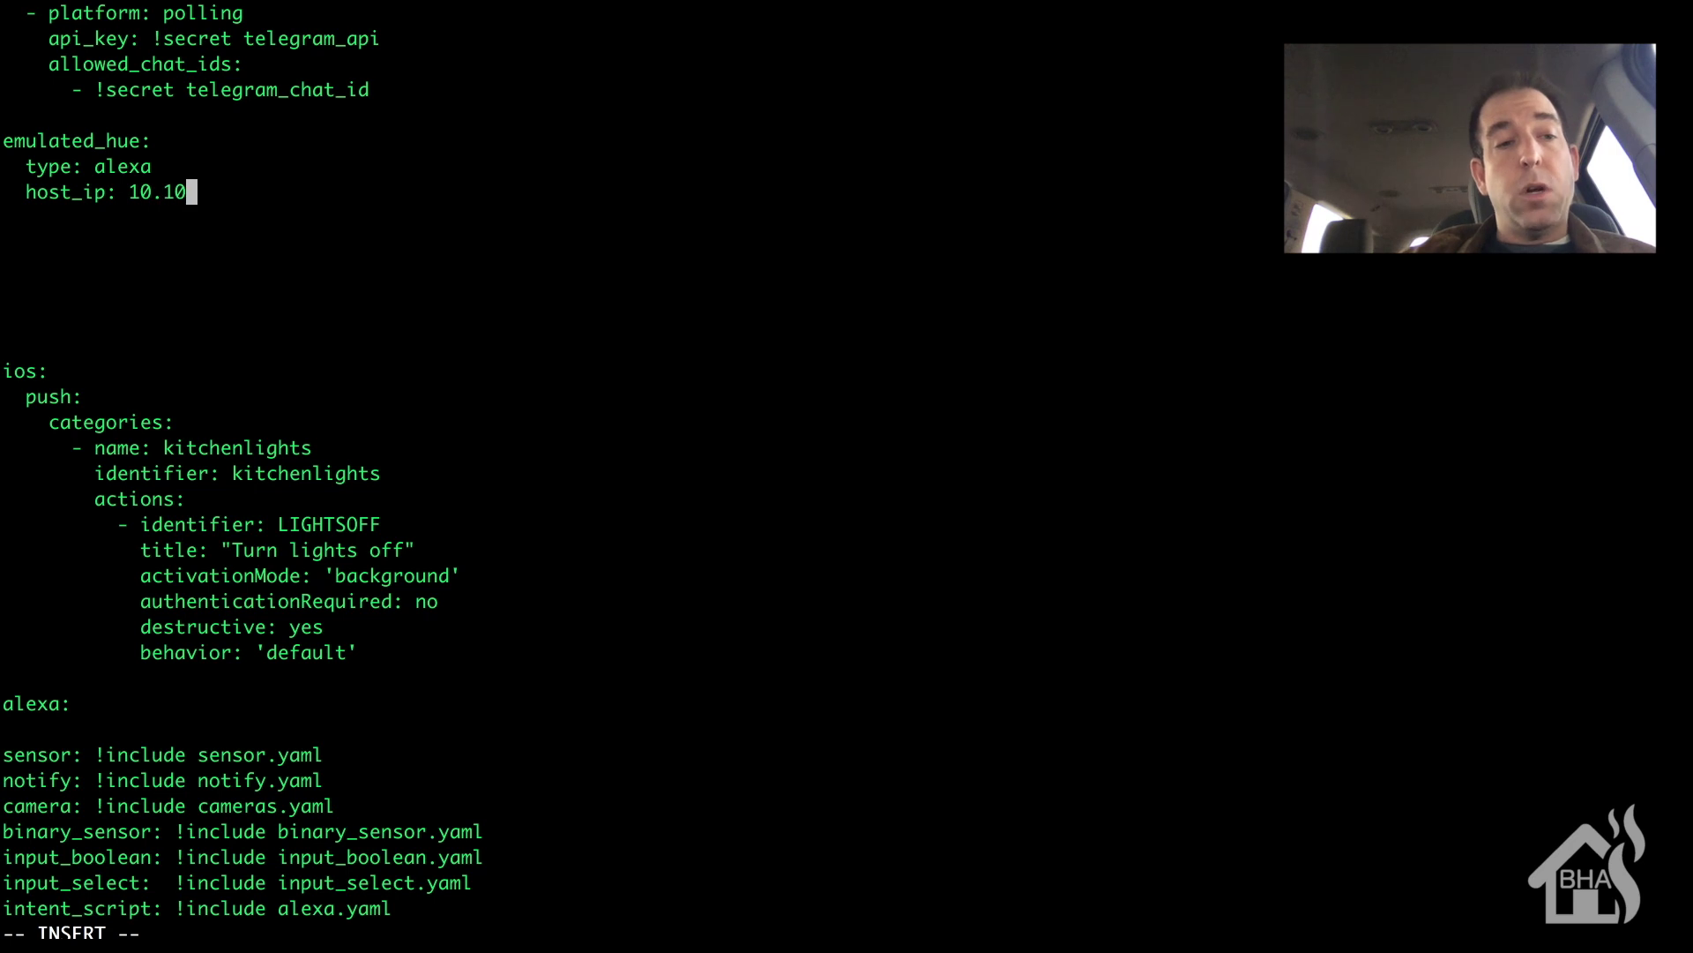
{"action": "type", "text": ".10.10"}
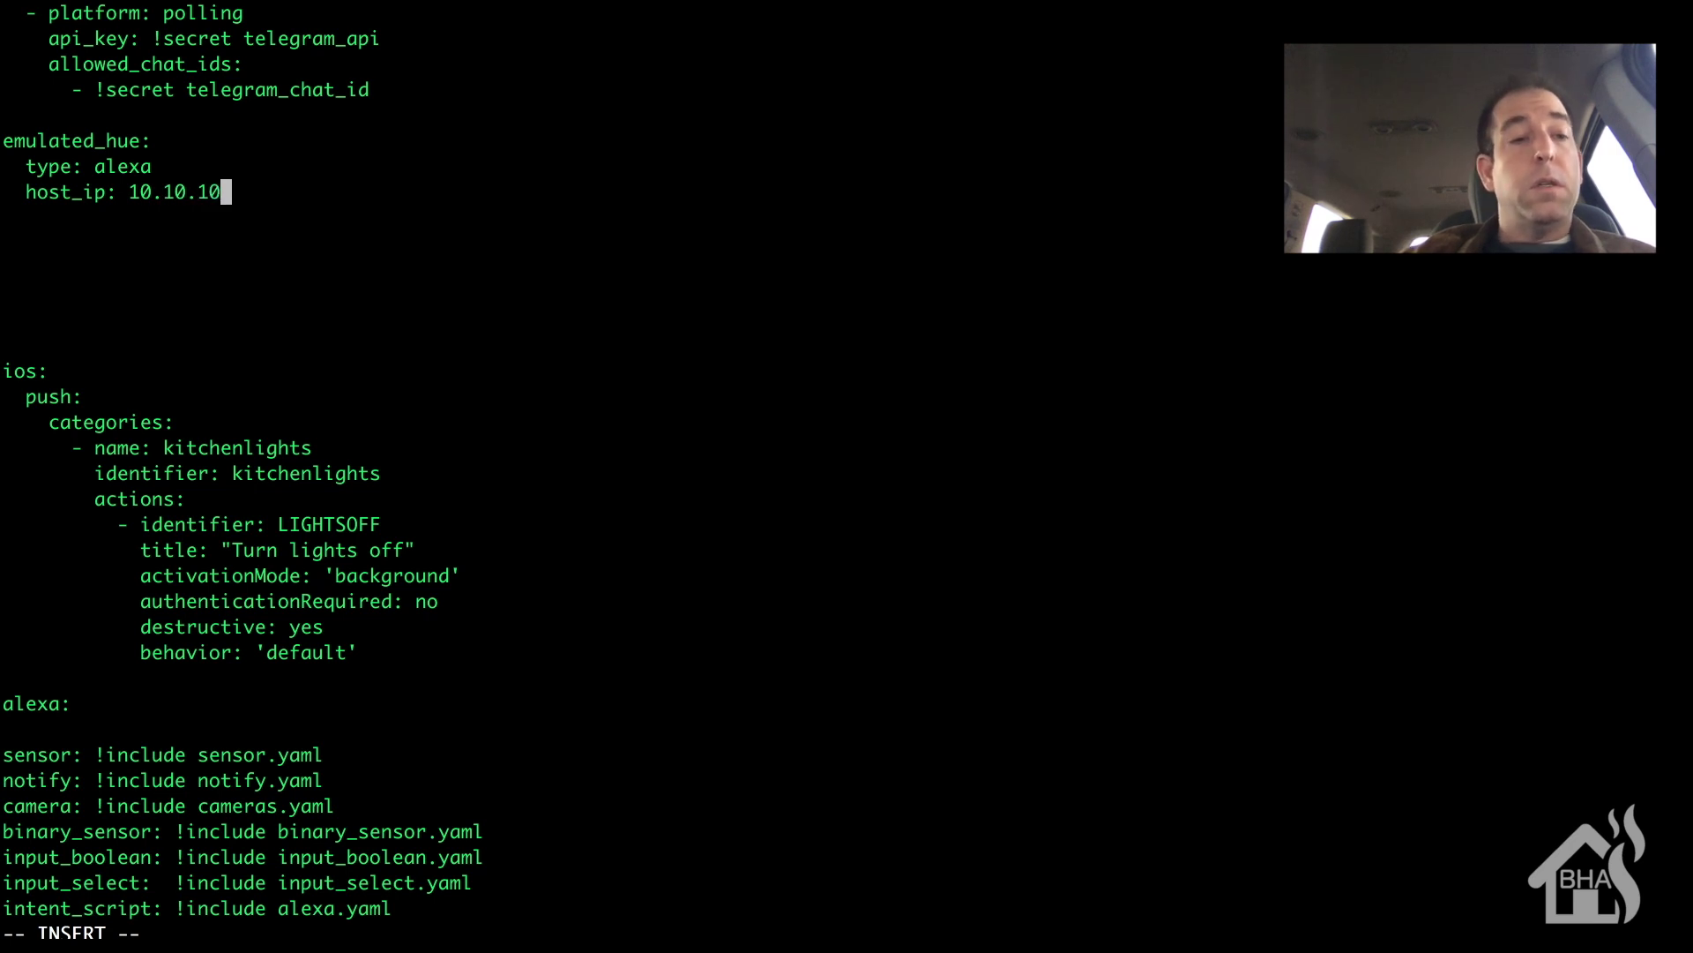
{"action": "type", "text": "2"}
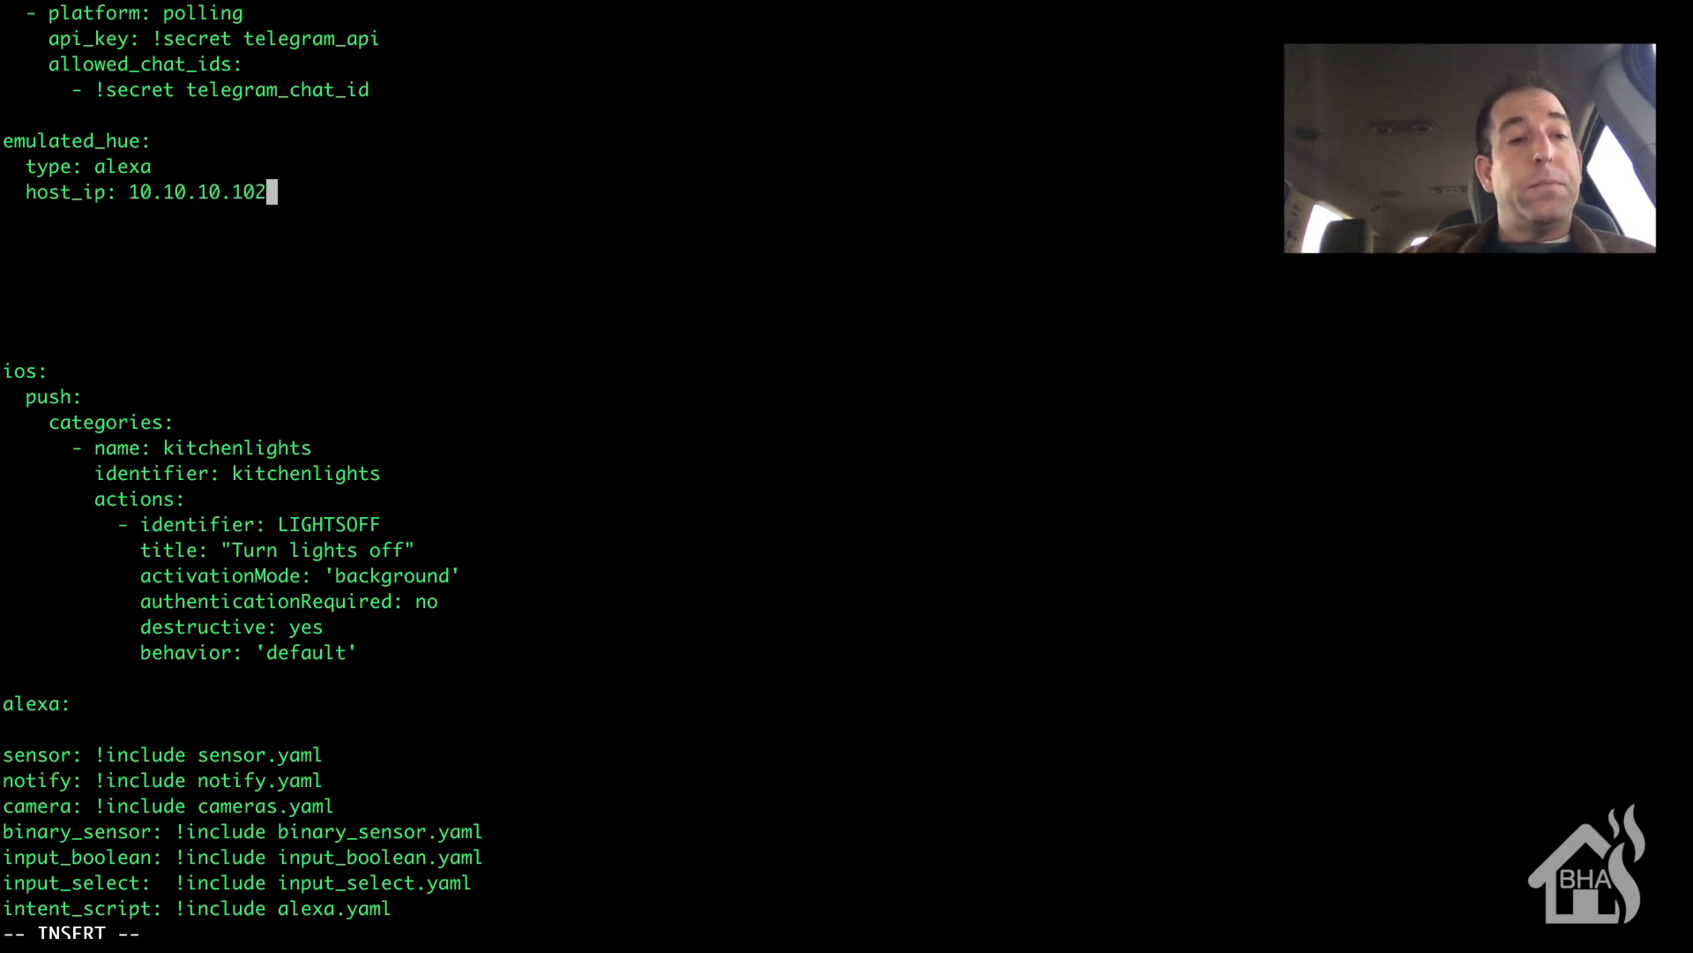
{"action": "key", "text": "Return"}
{"action": "type", "text": "l"}
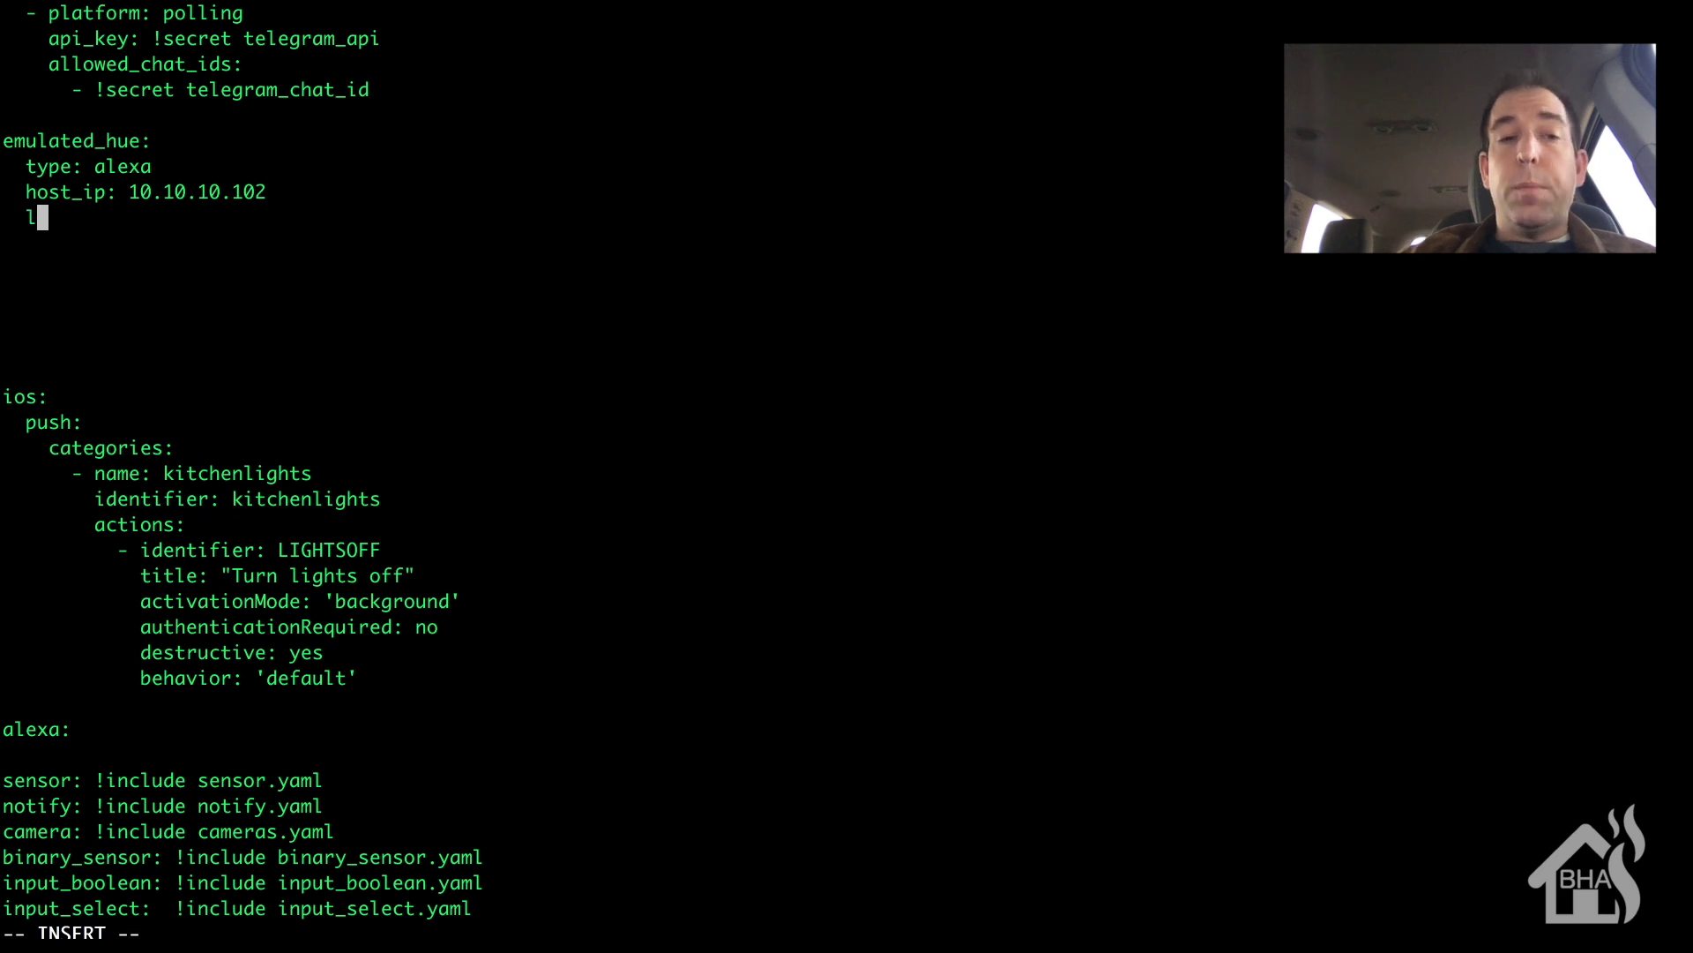
{"action": "type", "text": "isten_"}
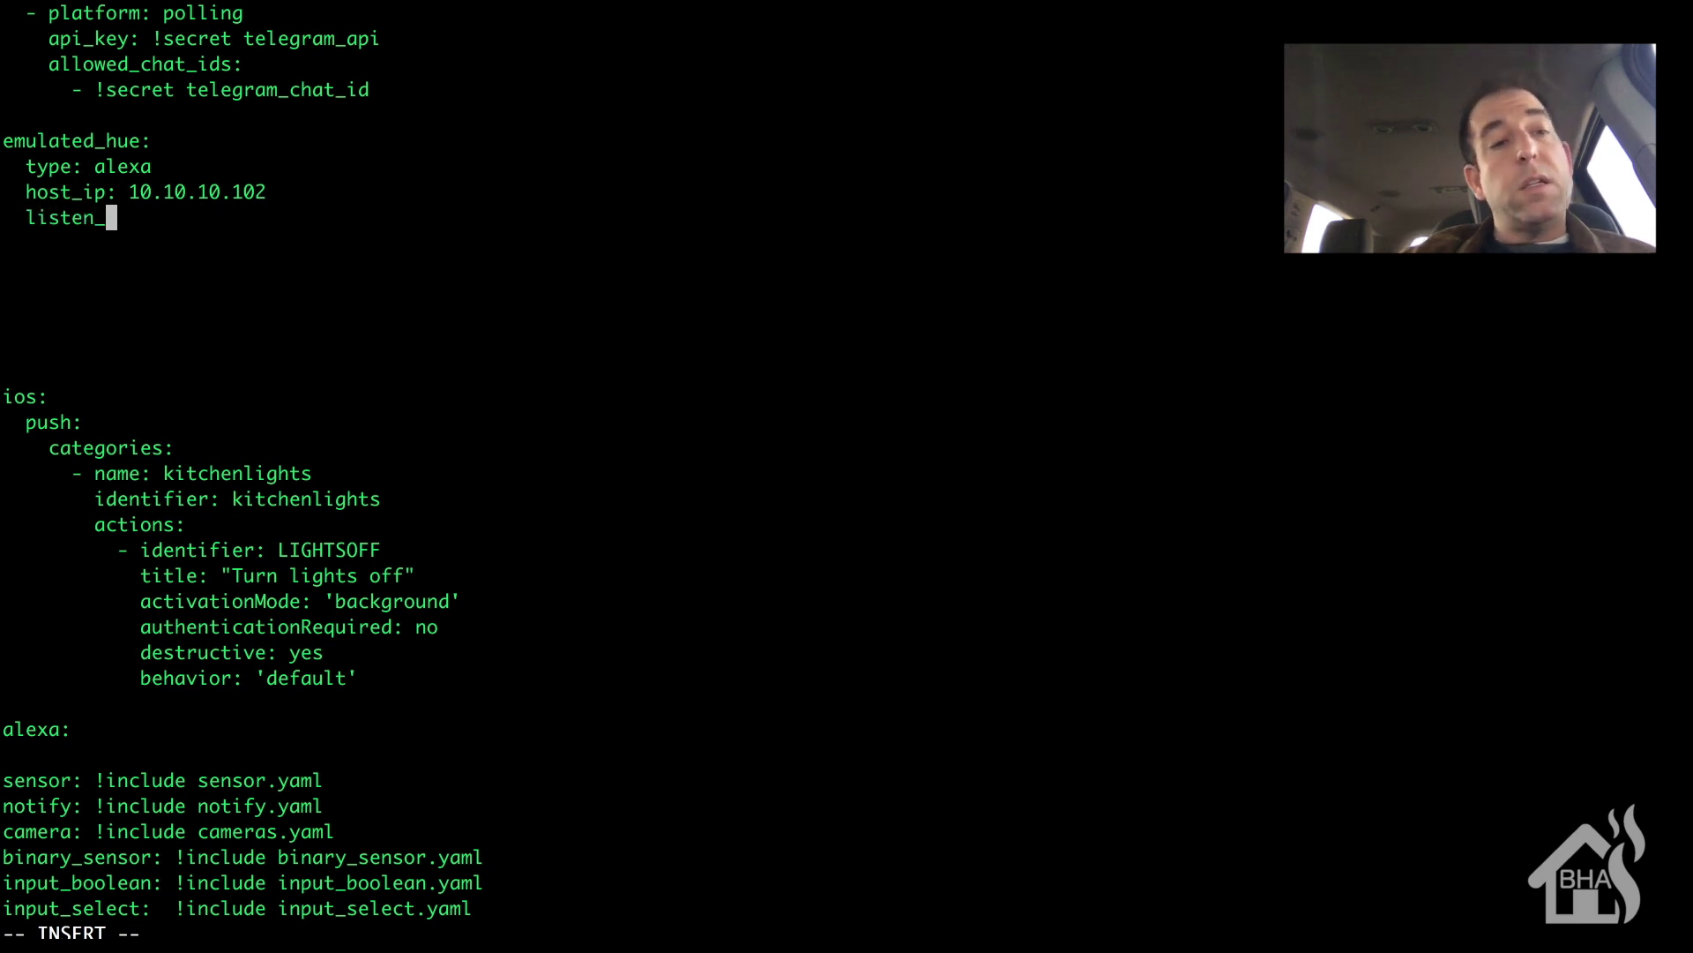
{"action": "type", "text": "por"}
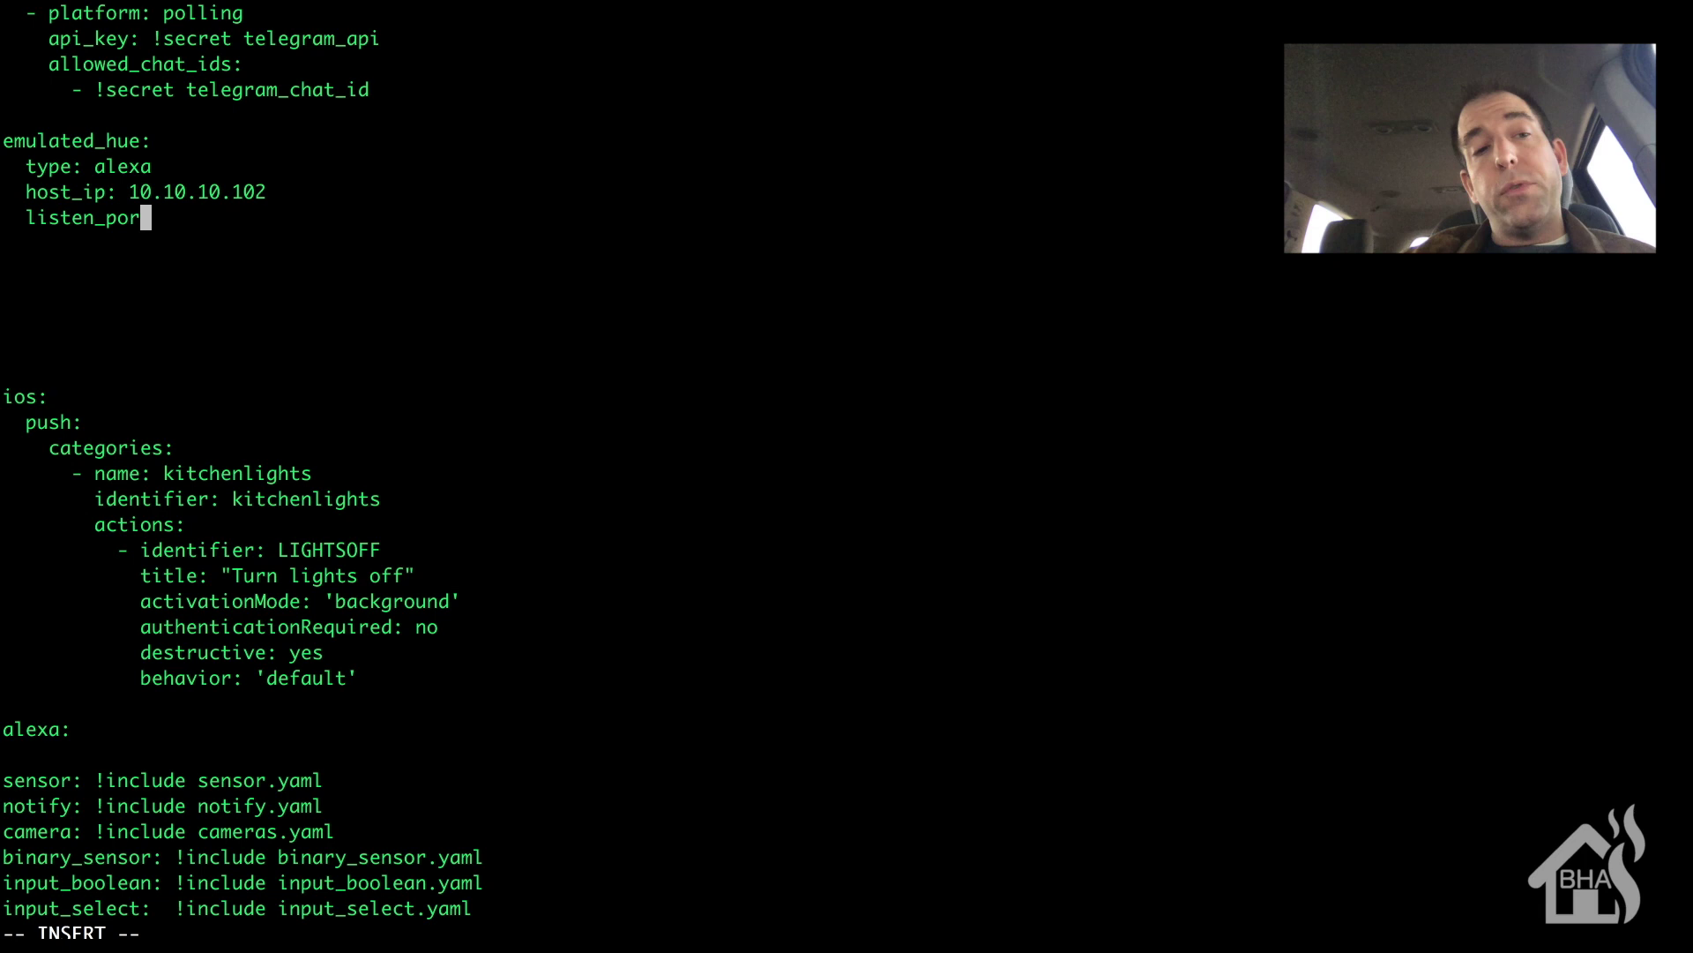
{"action": "type", "text": "t:8300"}
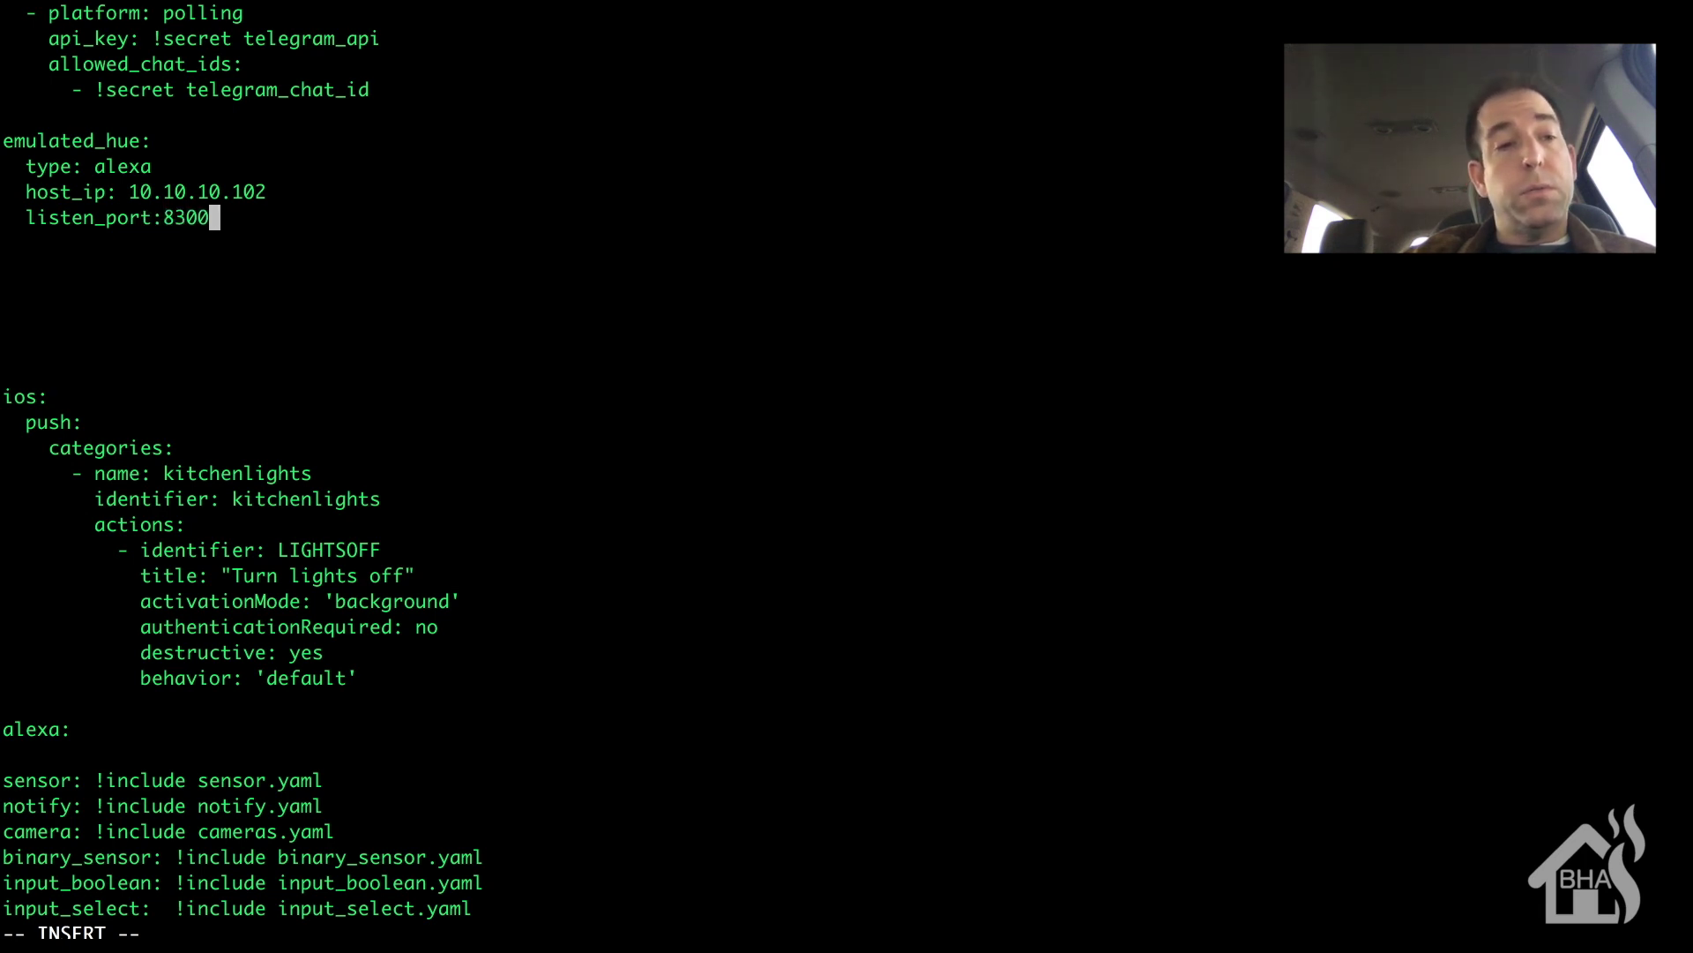
{"action": "key", "text": "Return"}
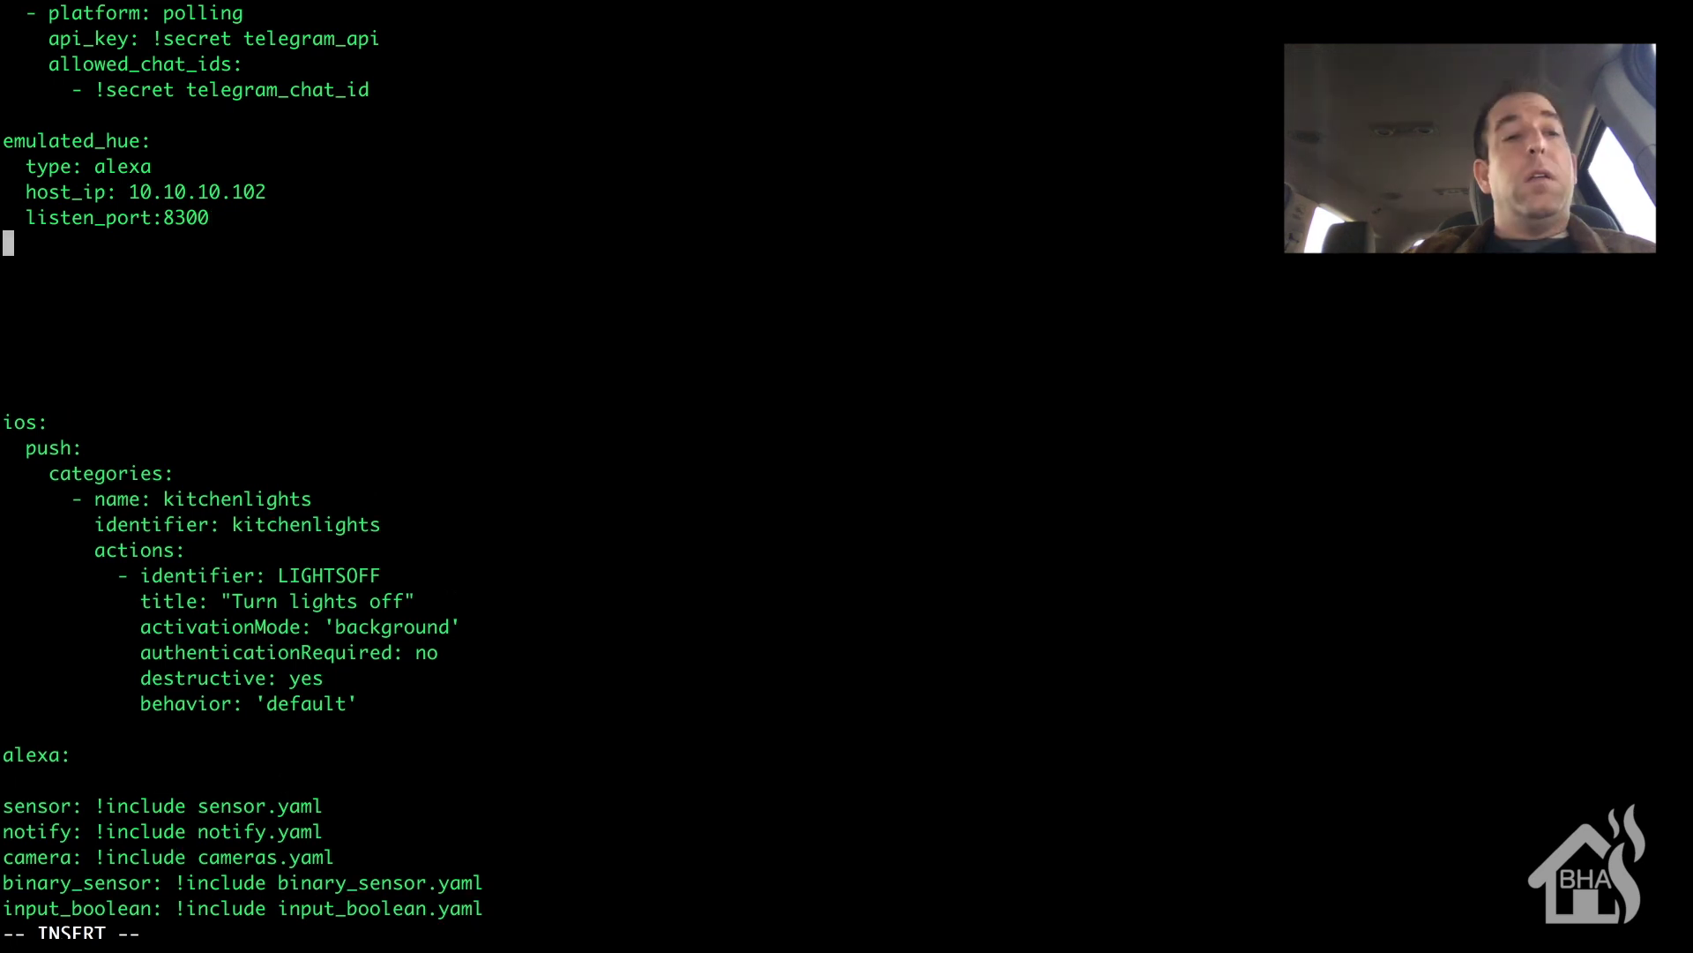
Set expose_by_default: false and exposed_domains input_boolean, script and switch
{"action": "type", "text": "expose"}
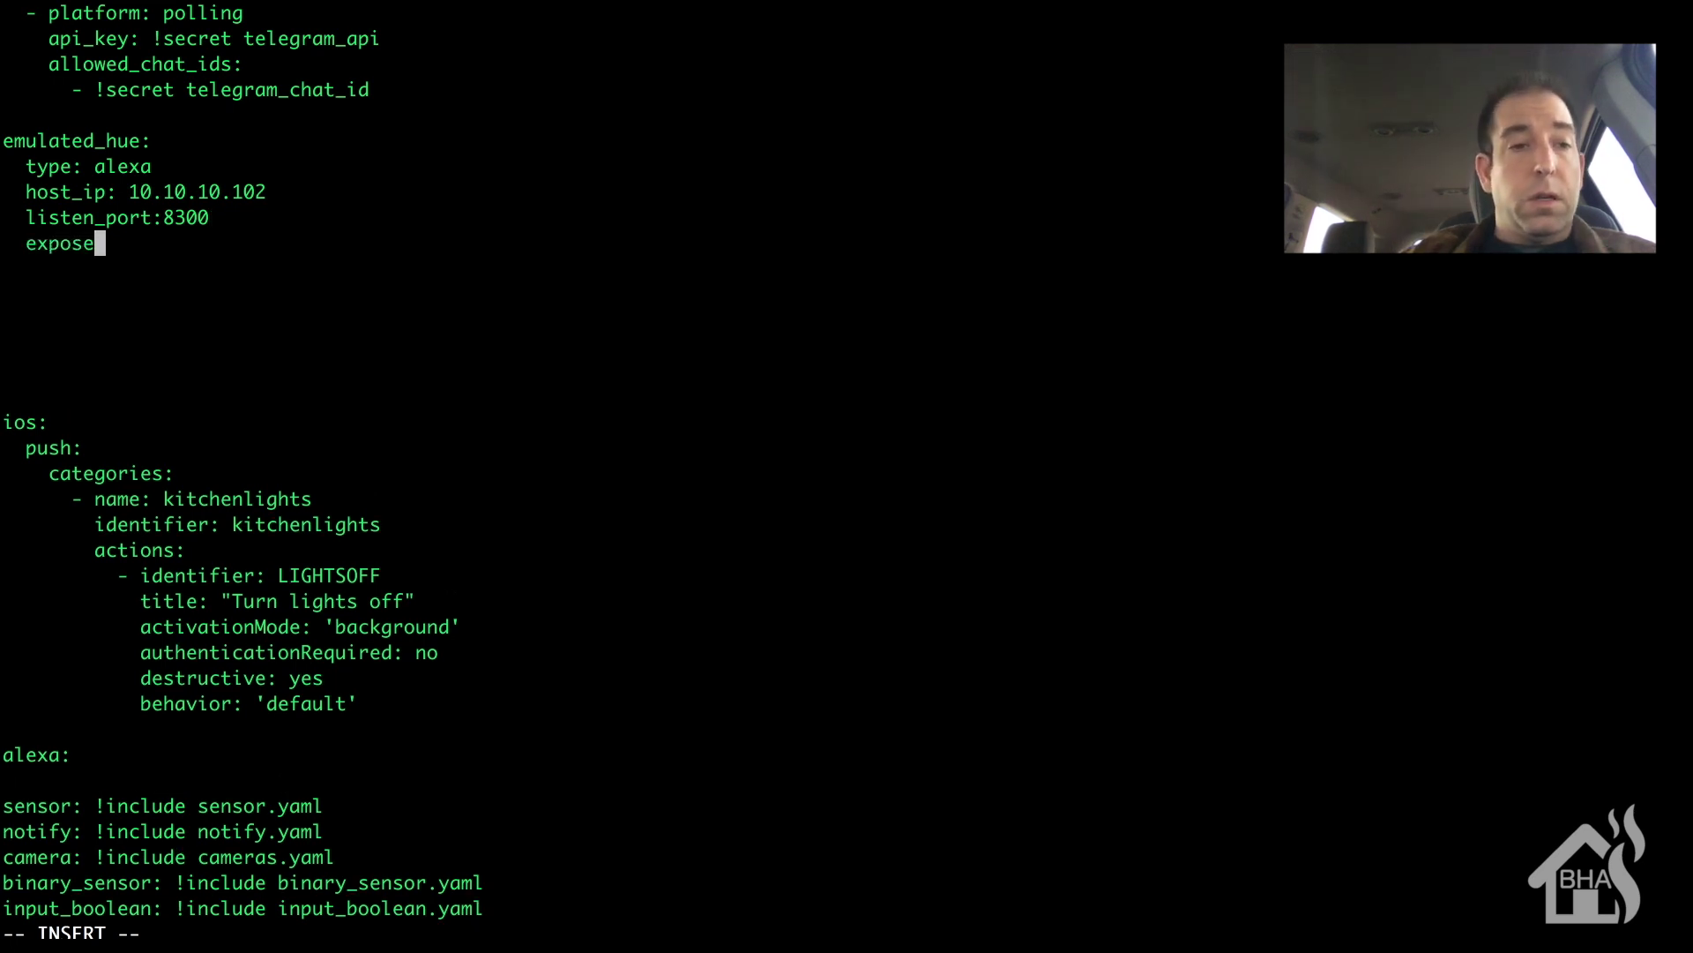
{"action": "type", "text": "_"}
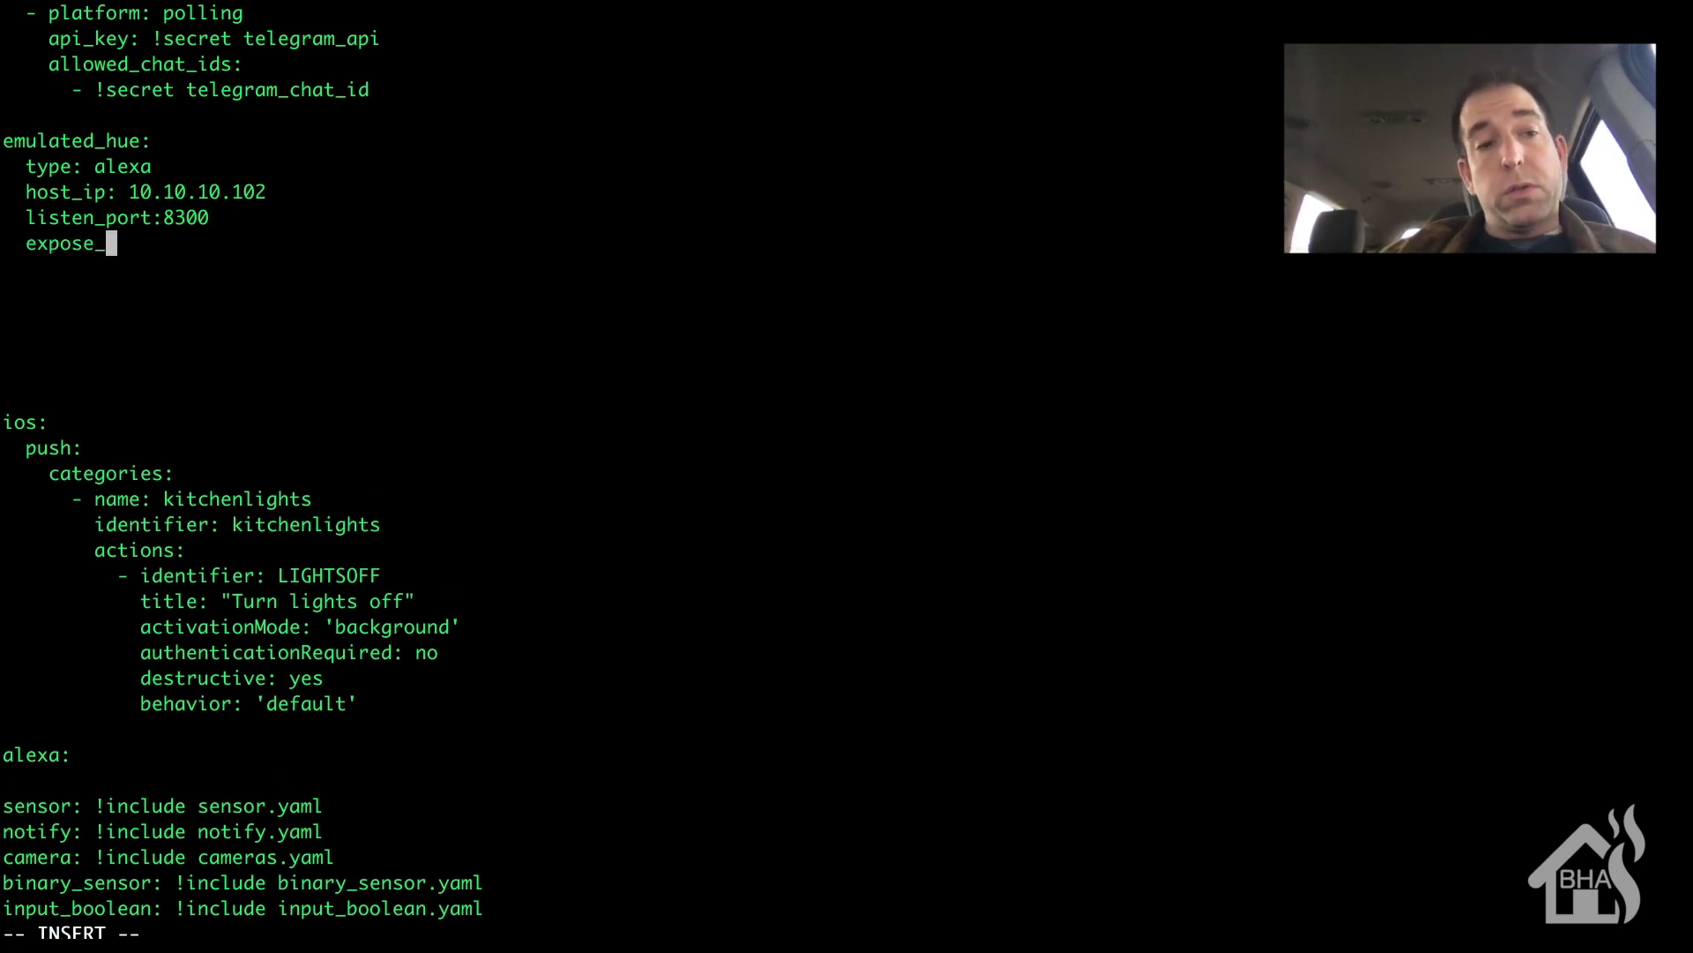
{"action": "type", "text": "by_de"}
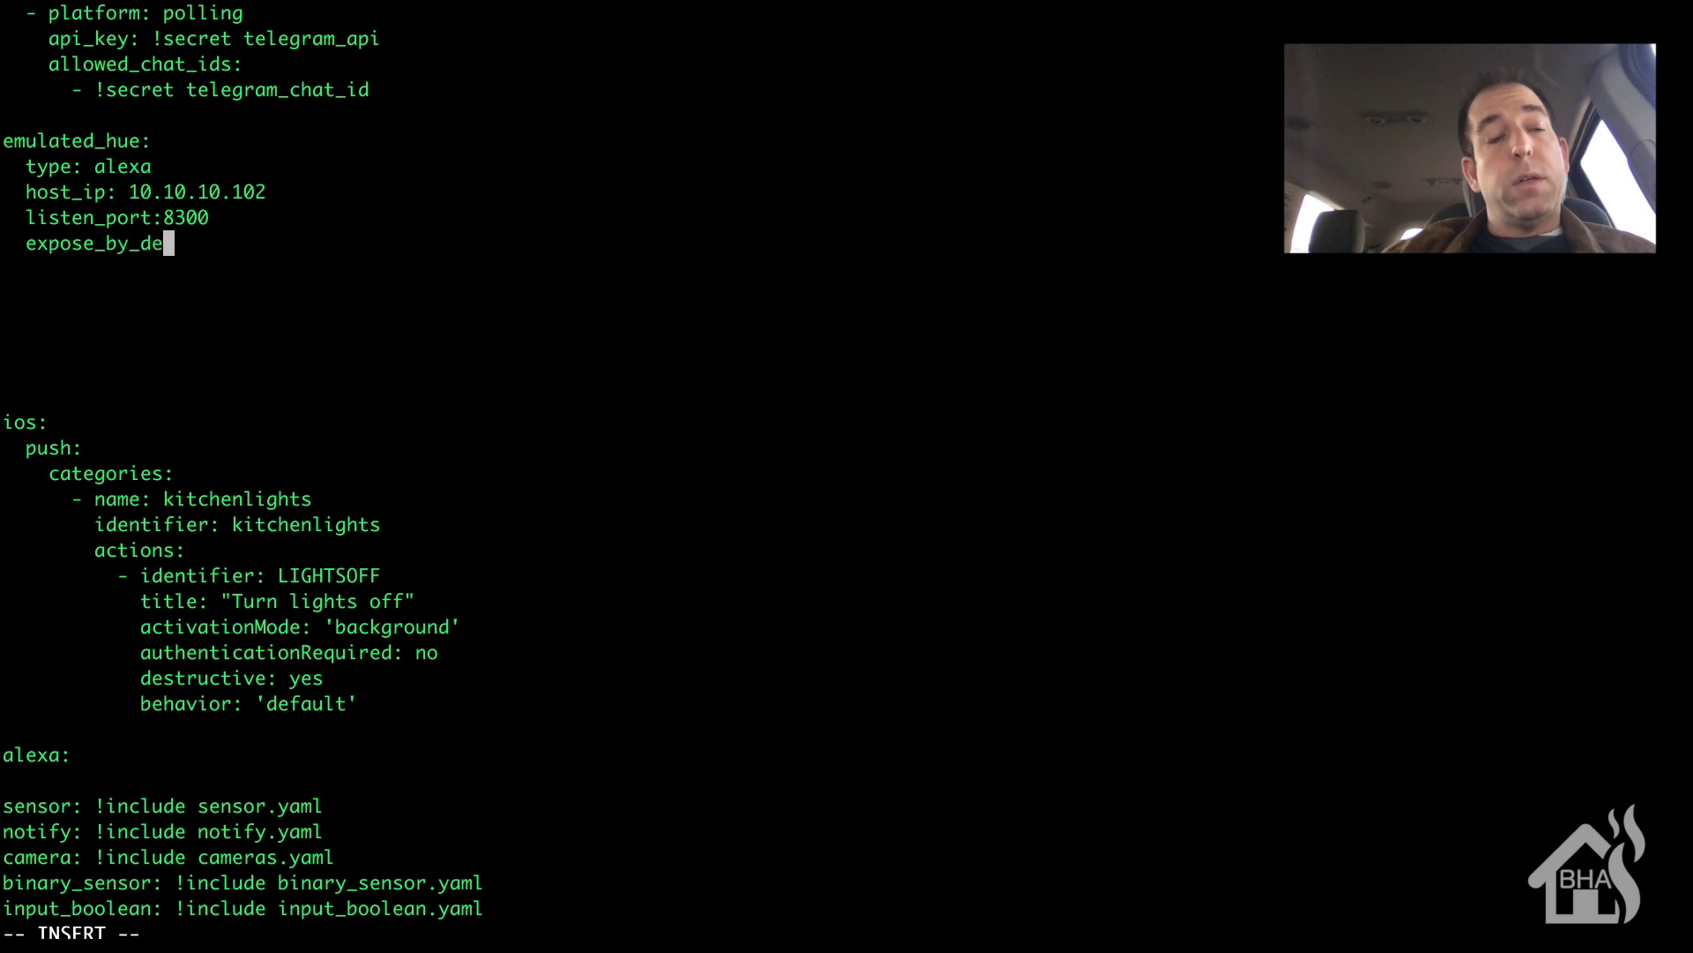
{"action": "type", "text": "fault:"}
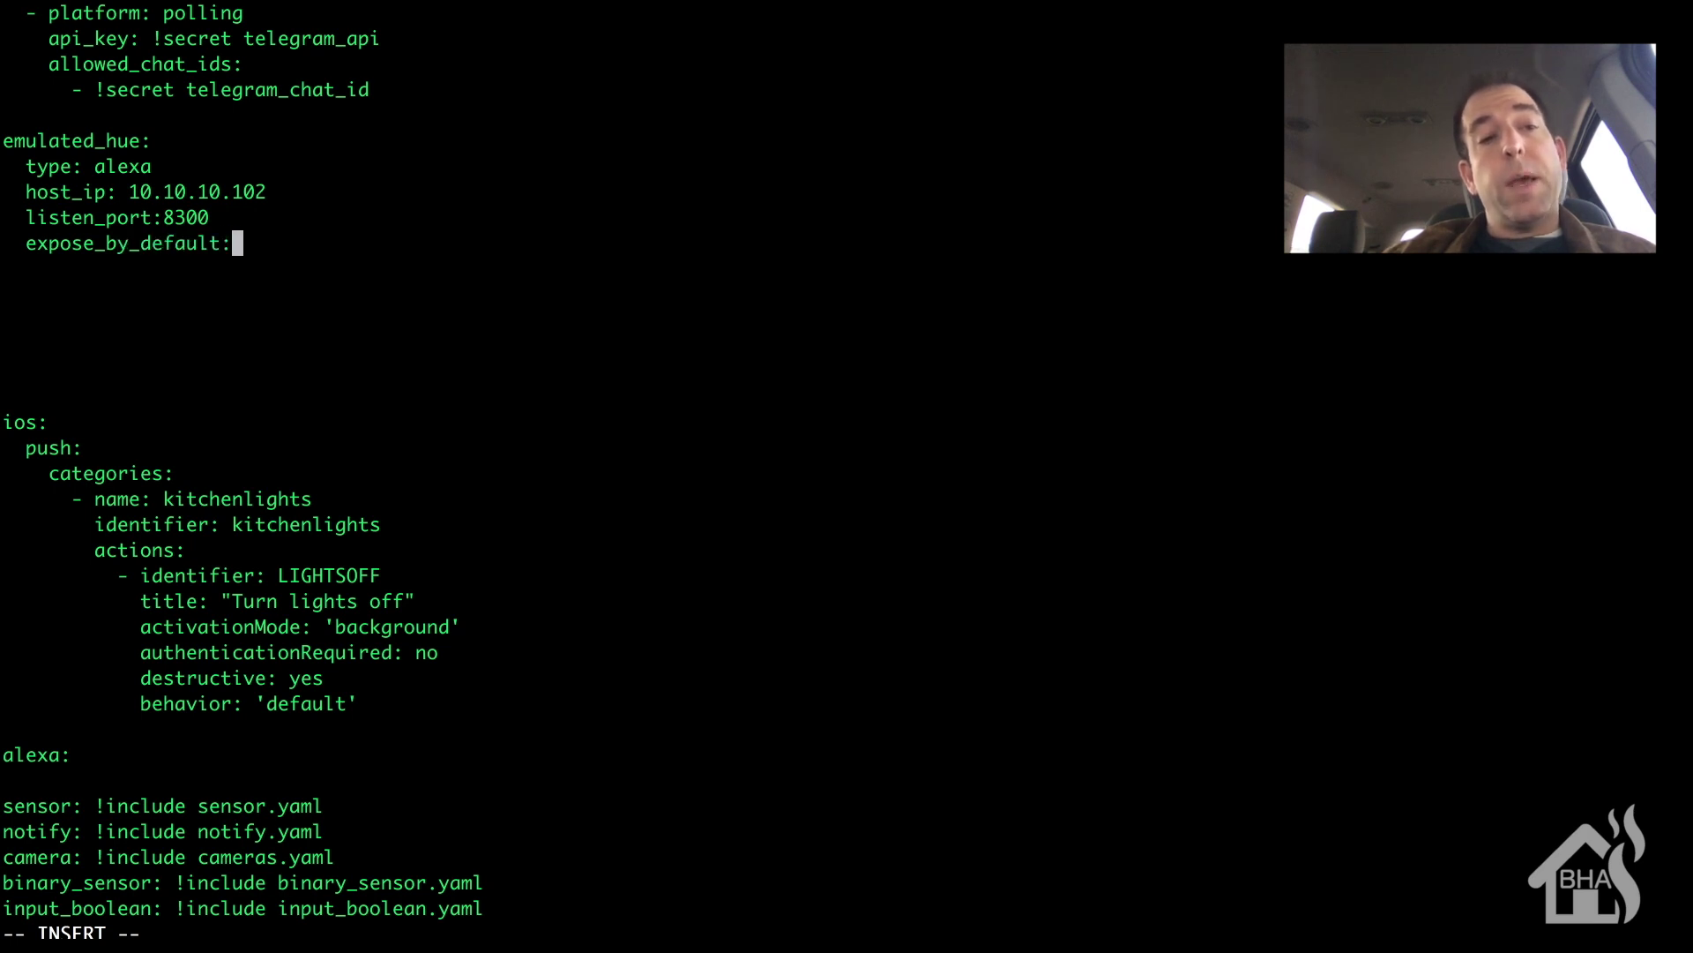
{"action": "type", "text": " false"}
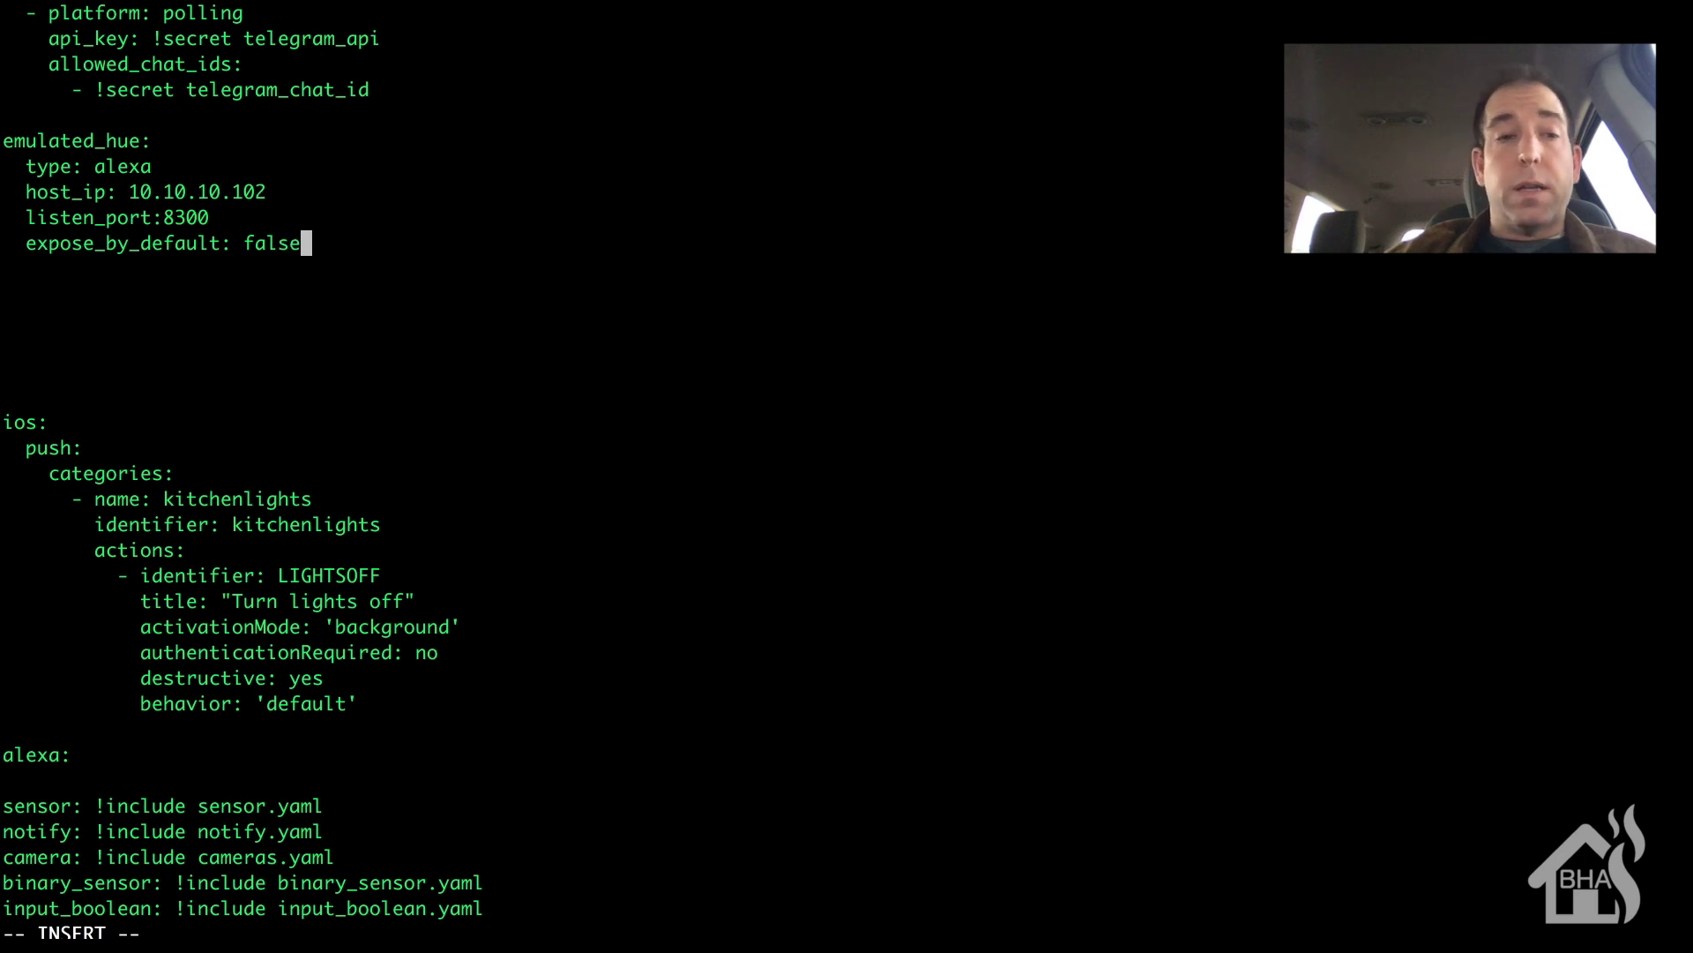
{"action": "key", "text": "Return"}
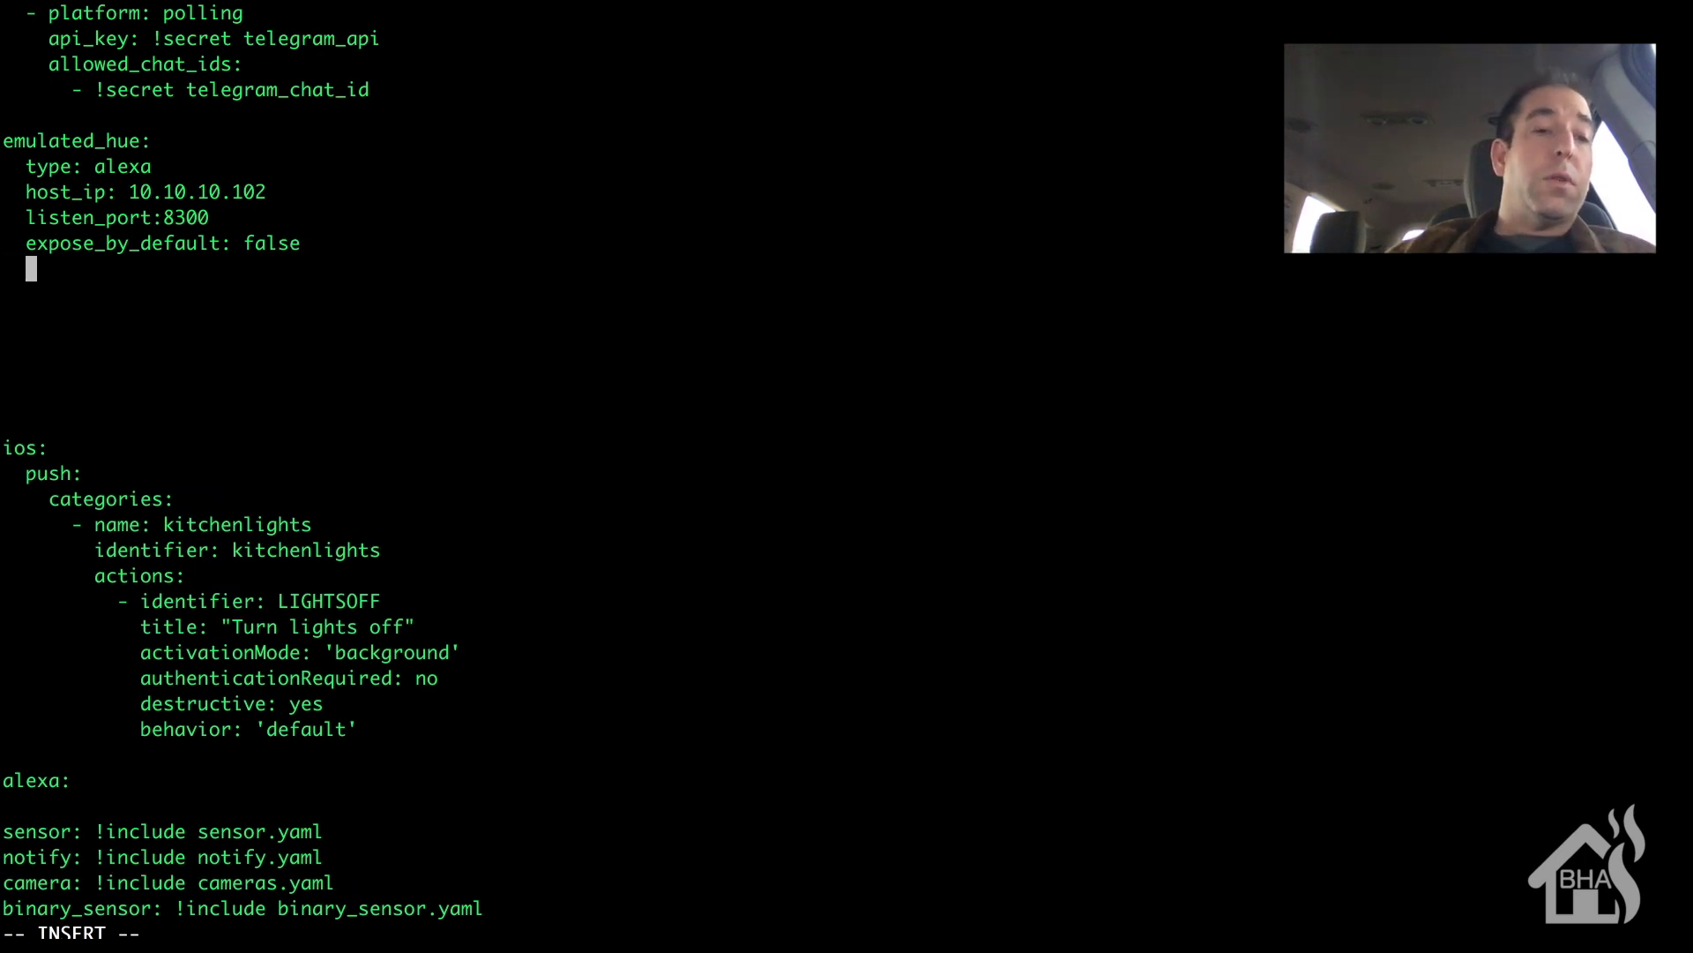
{"action": "type", "text": "exposed"}
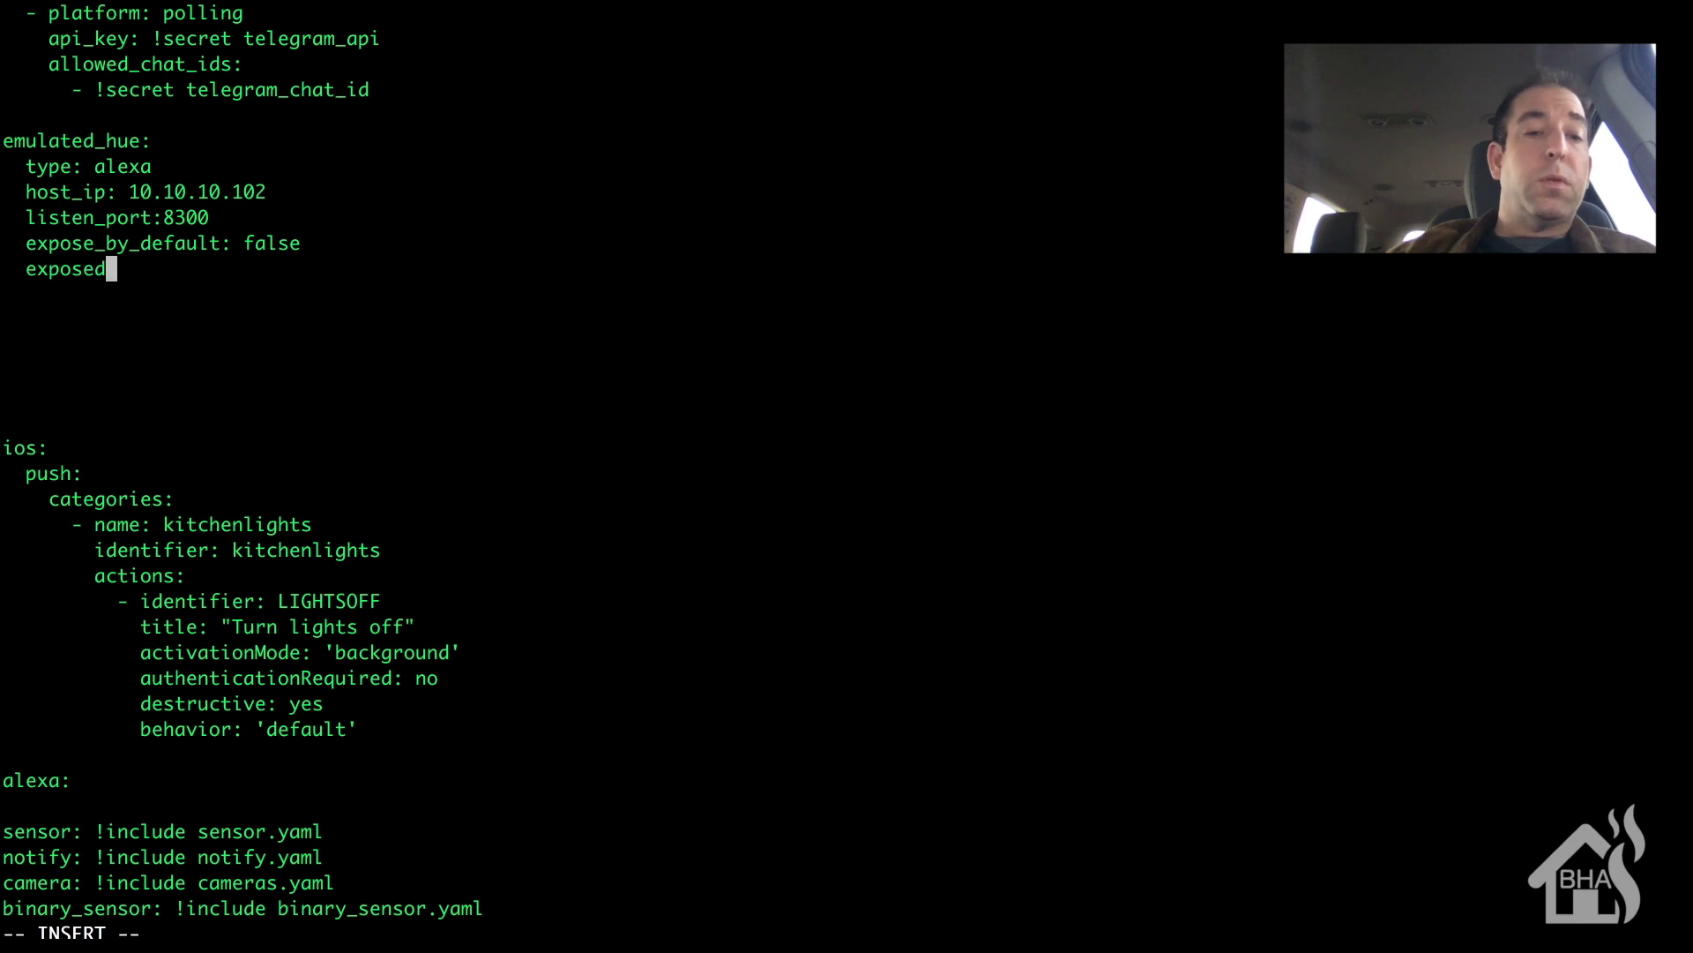
{"action": "type", "text": "_domains:"}
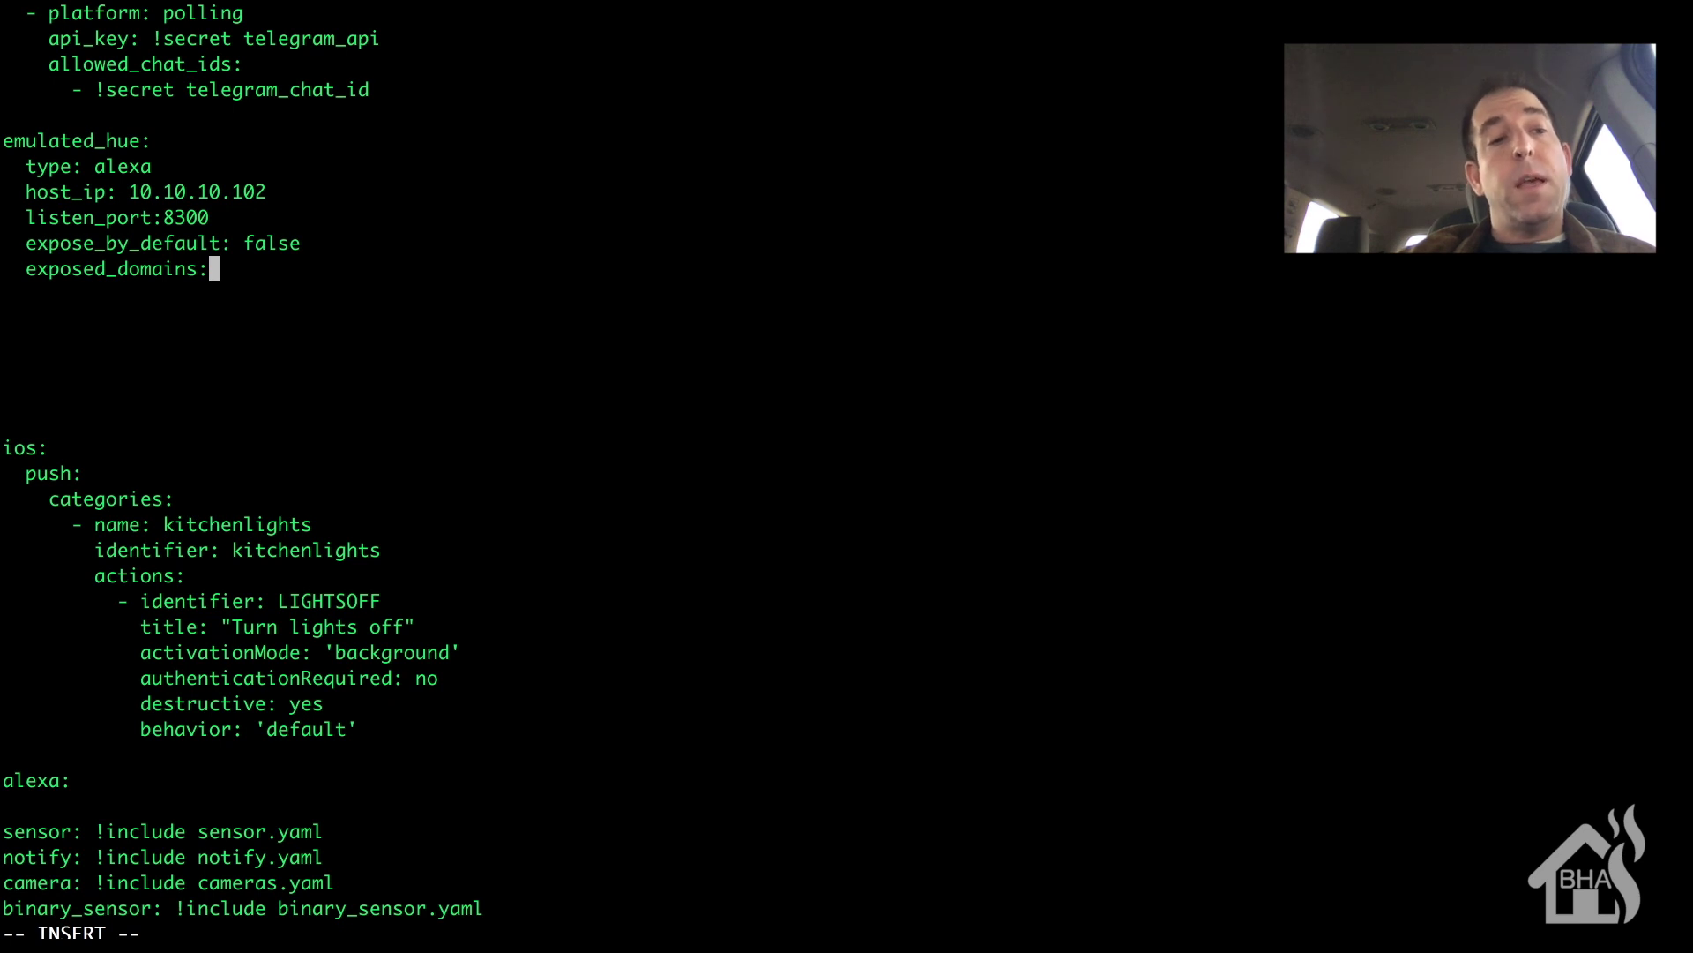
{"action": "key", "text": "Return"}
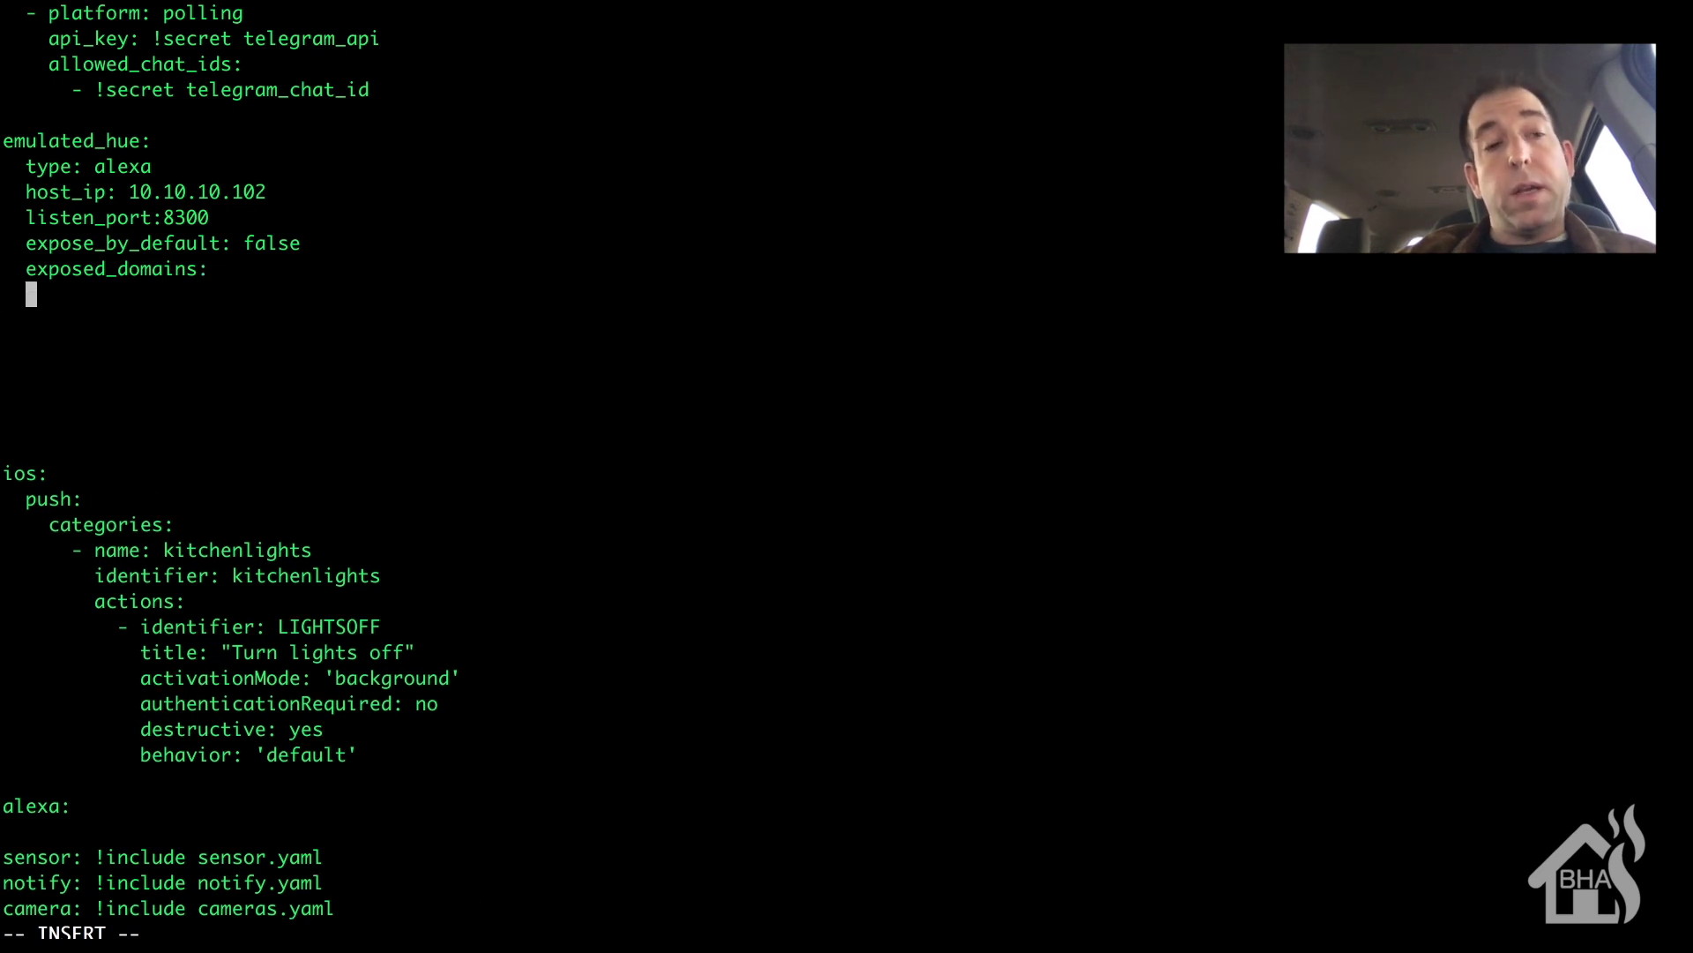
{"action": "type", "text": "-"}
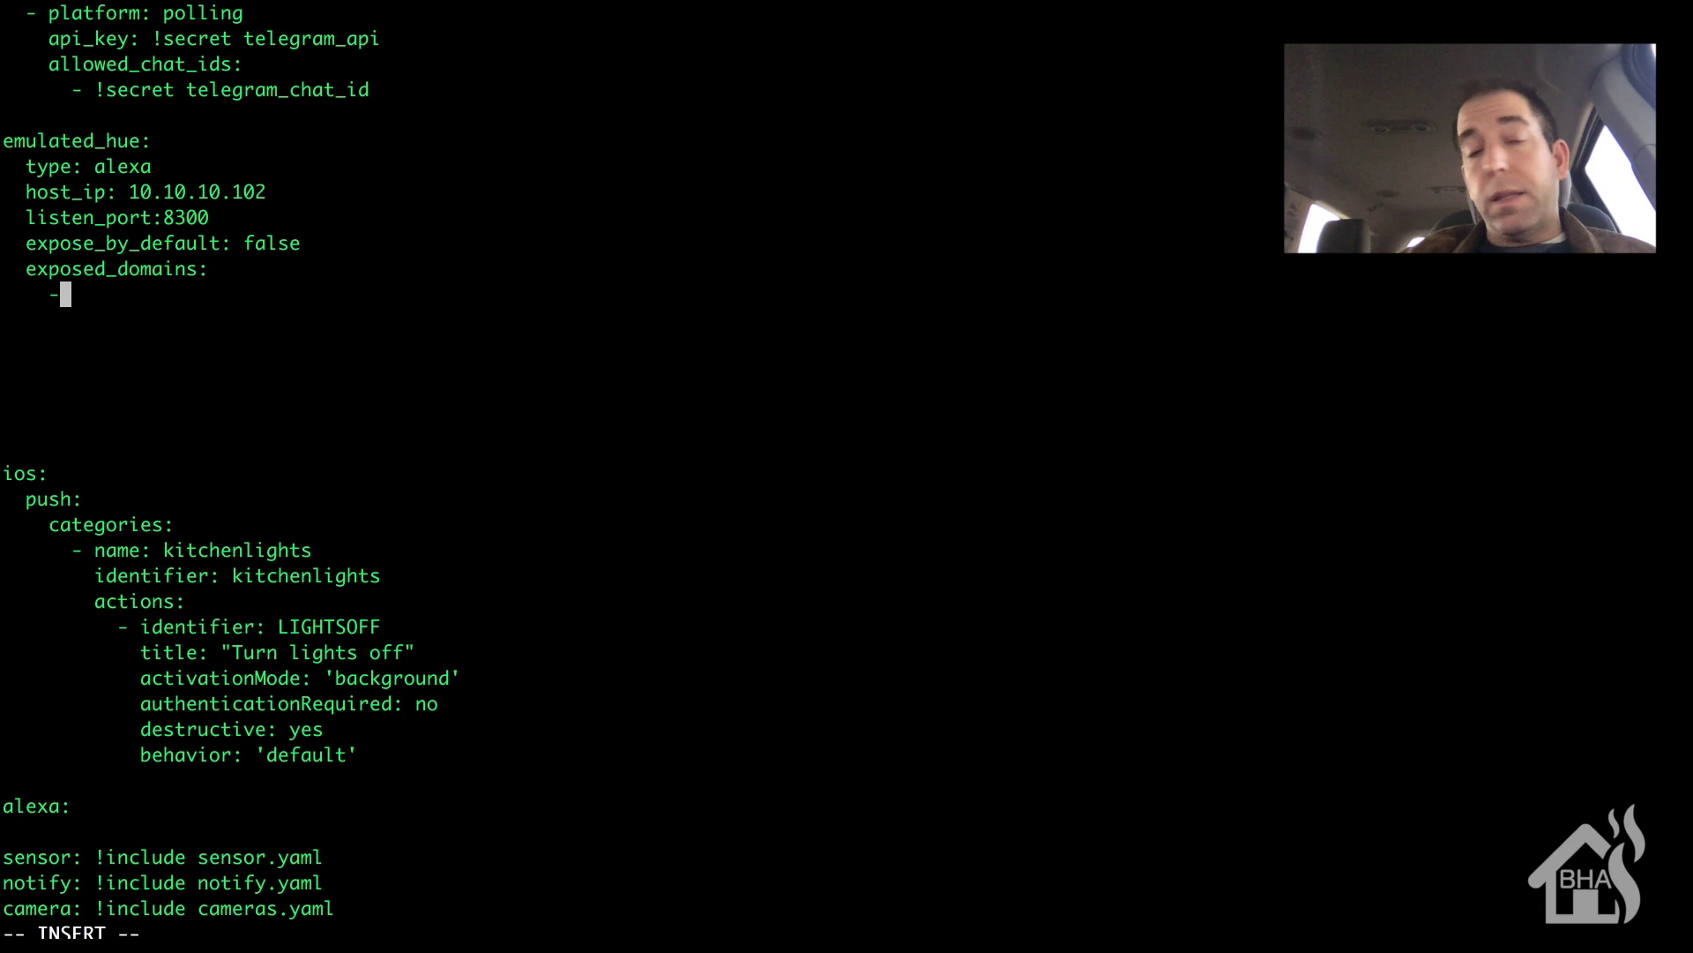
{"action": "type", "text": " input_"}
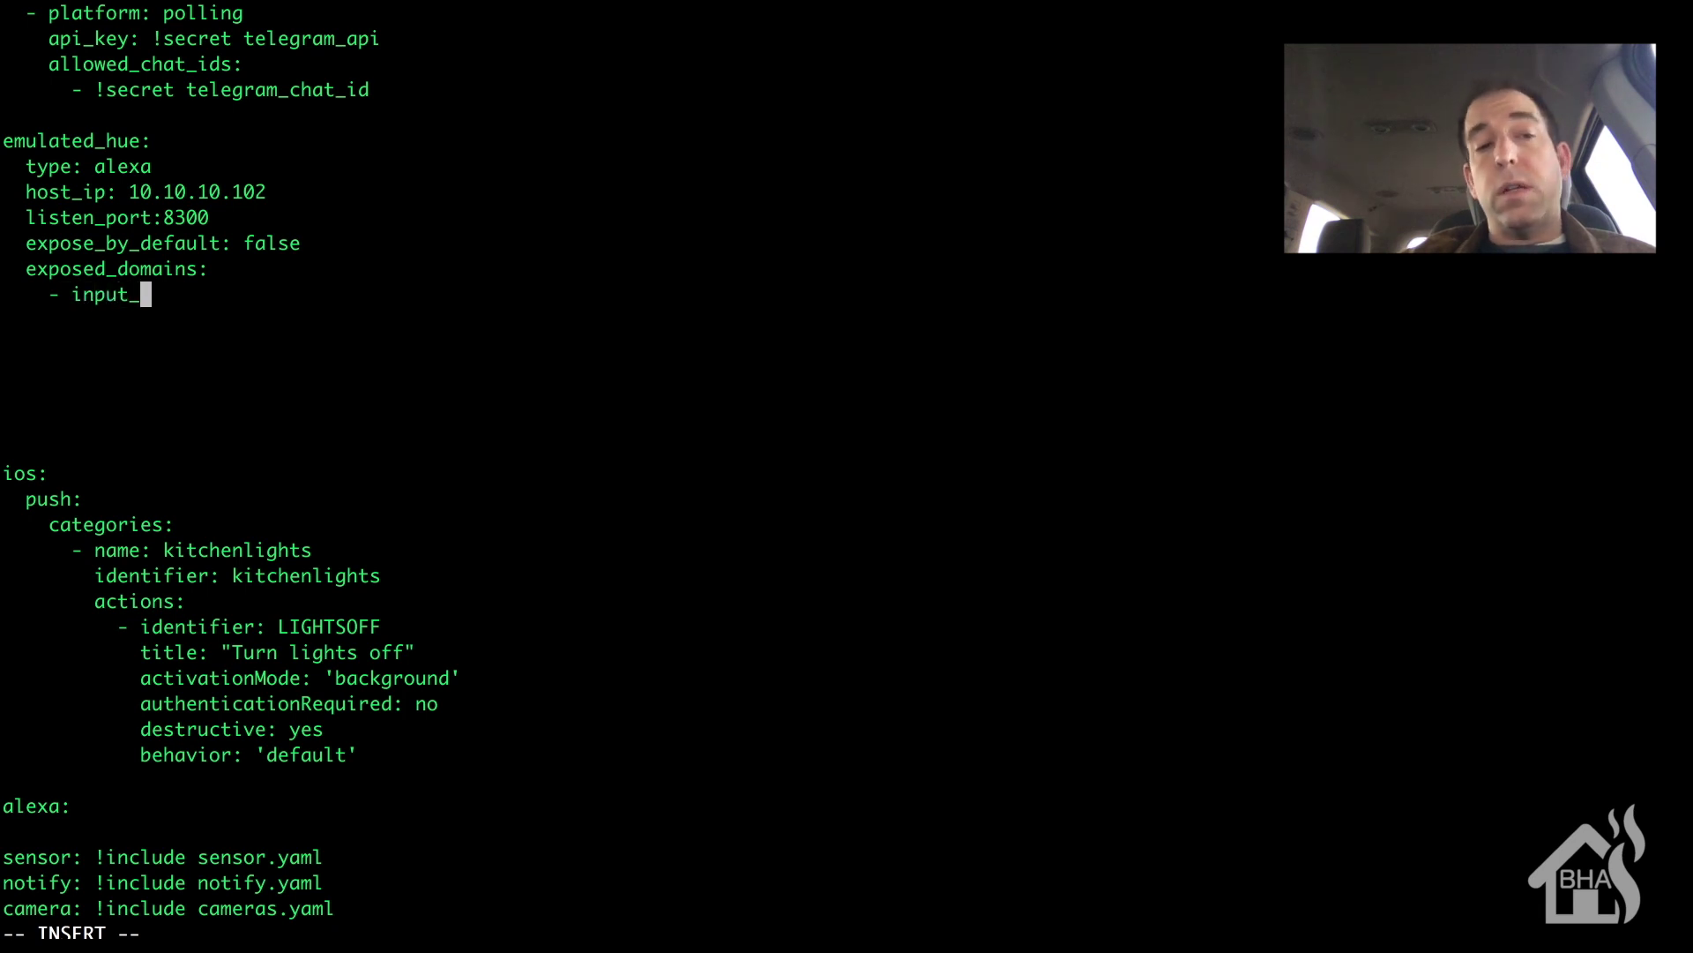
{"action": "type", "text": "boolean"}
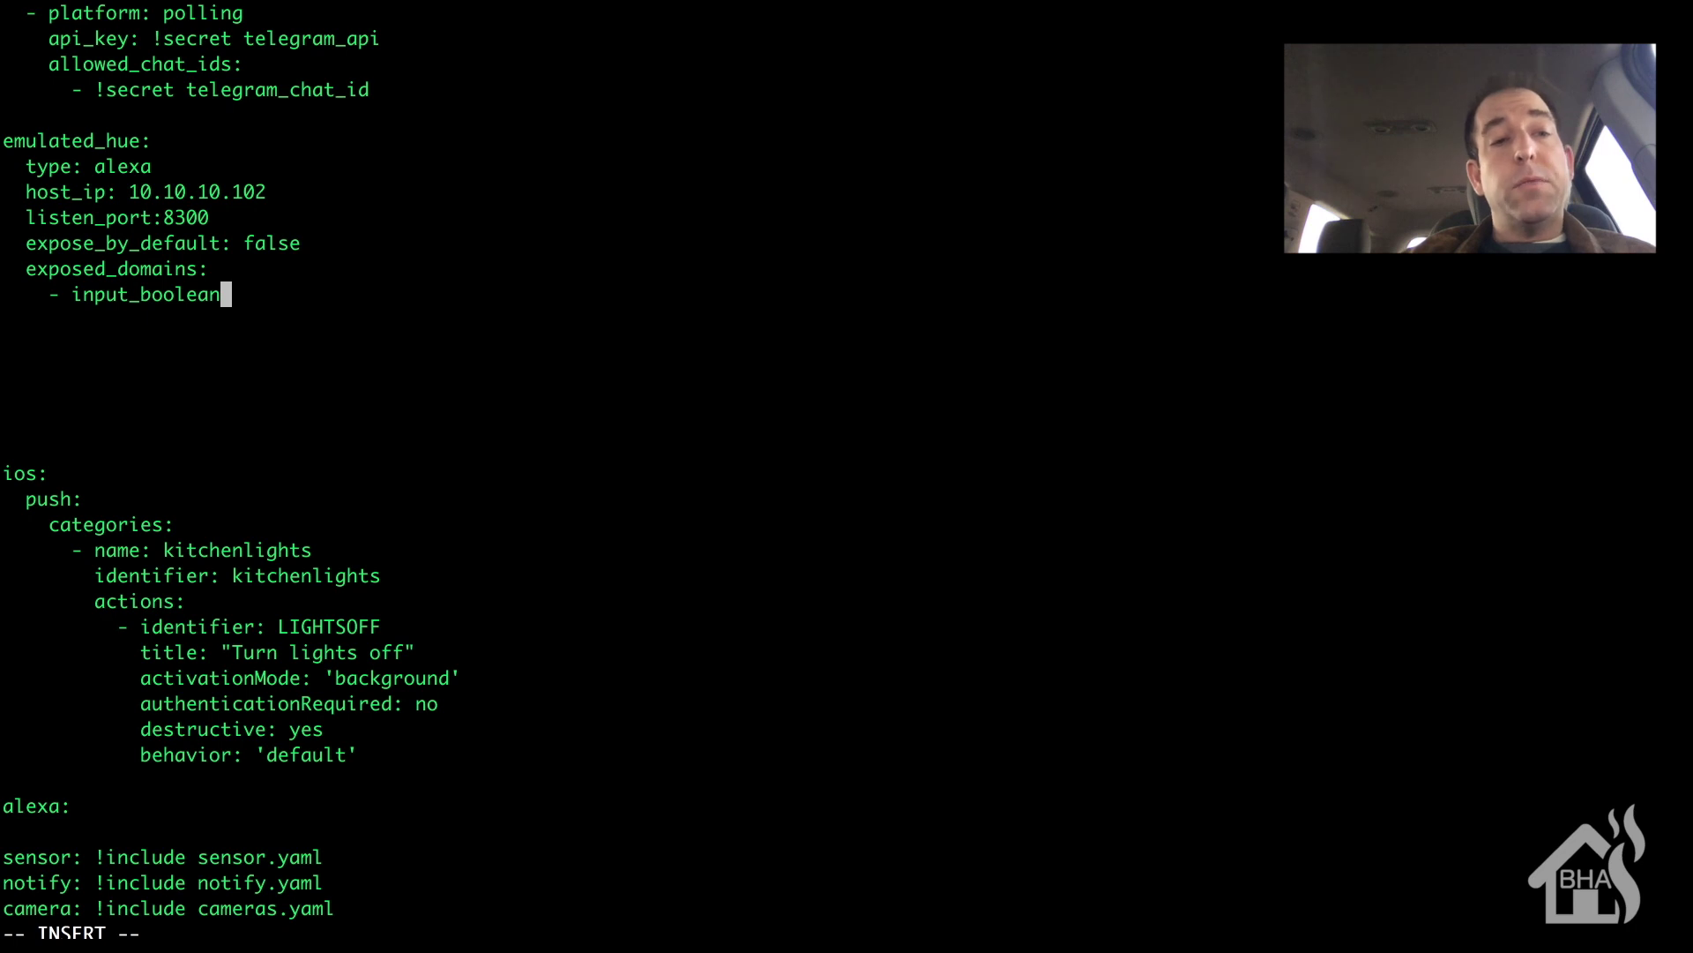
{"action": "key", "text": "Return"}
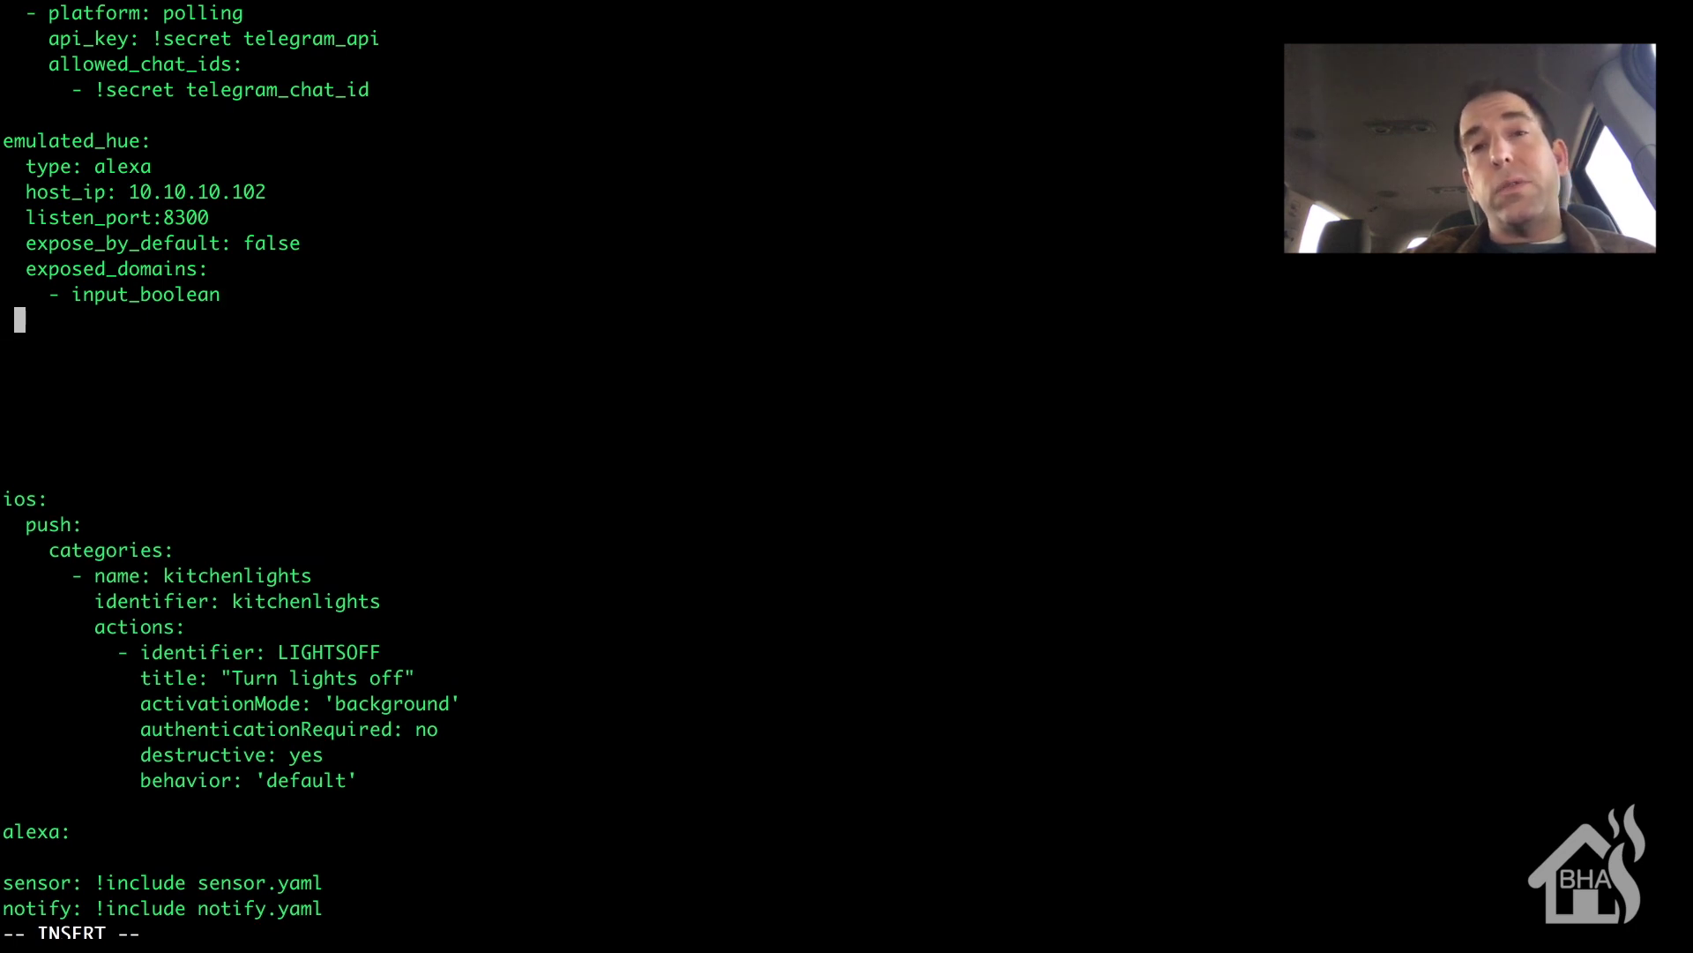
{"action": "type", "text": "- "}
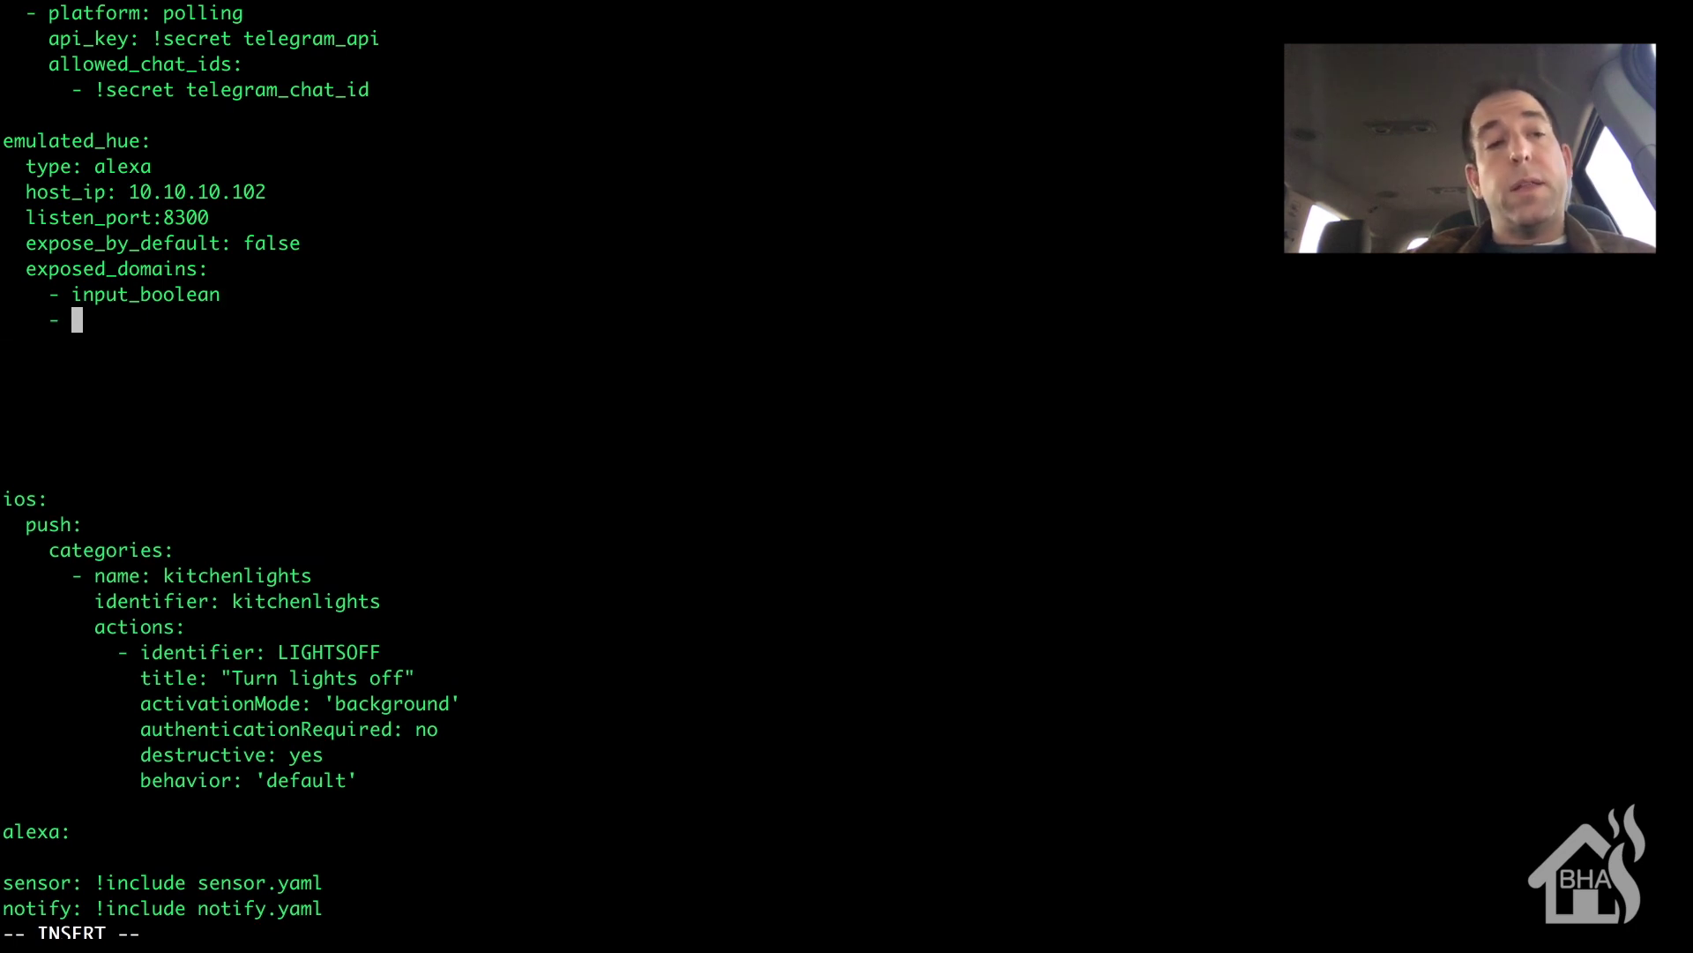
{"action": "type", "text": "script"}
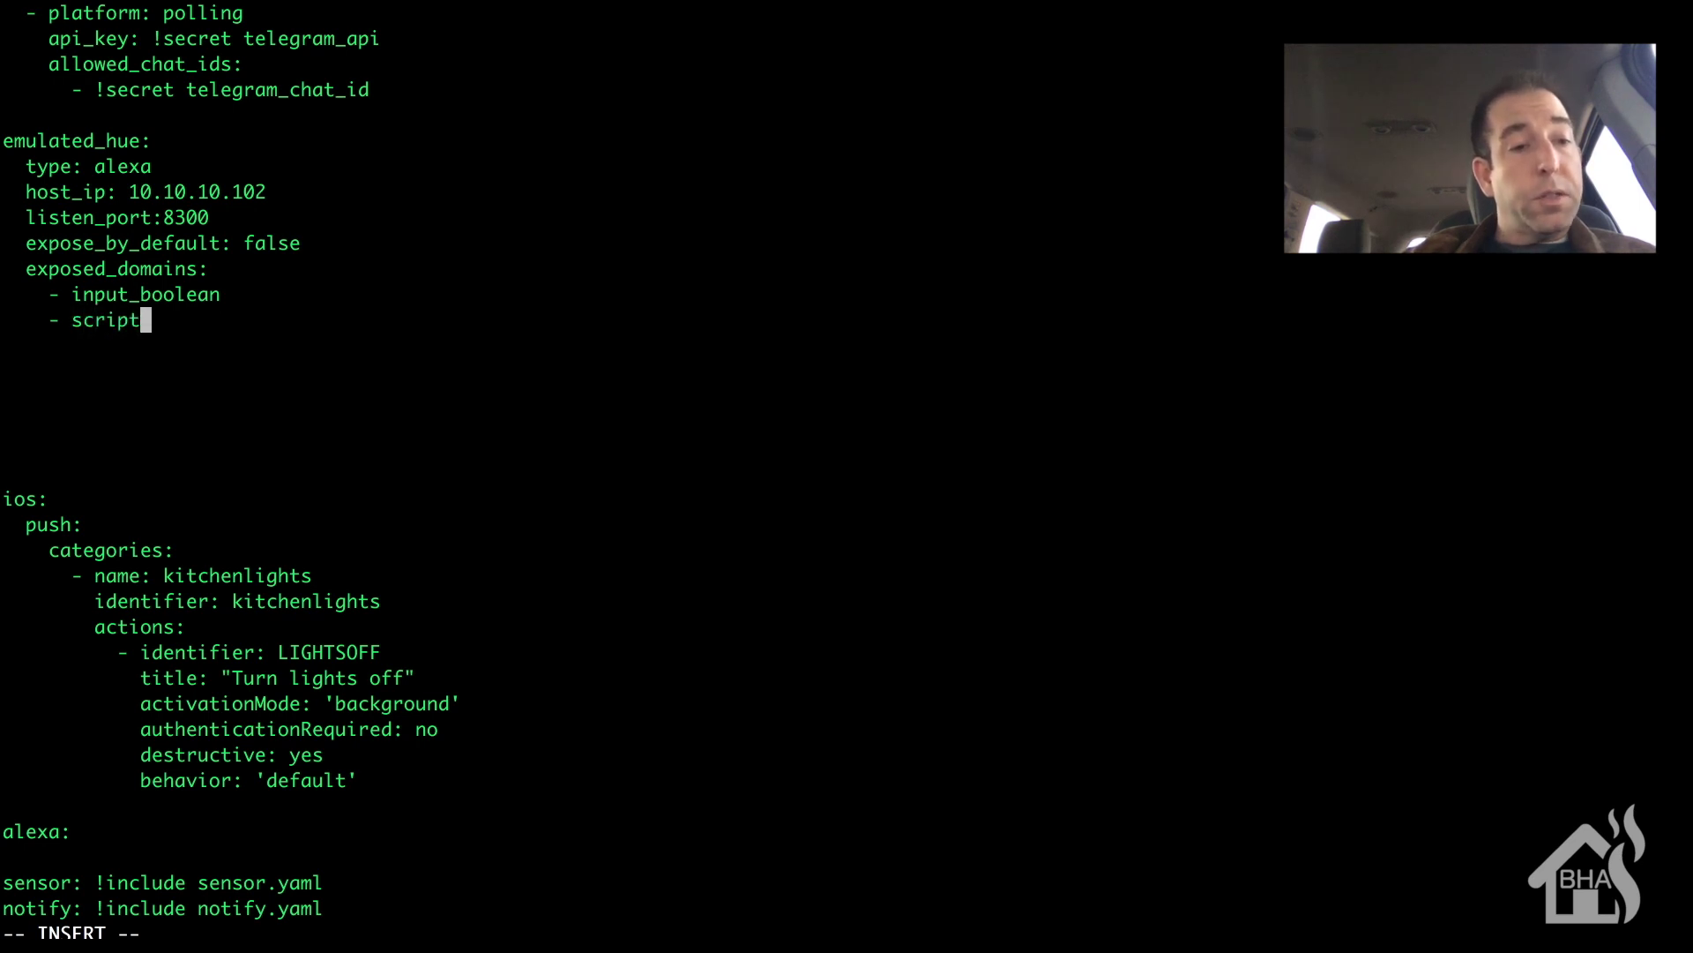
{"action": "key", "text": "Return"}
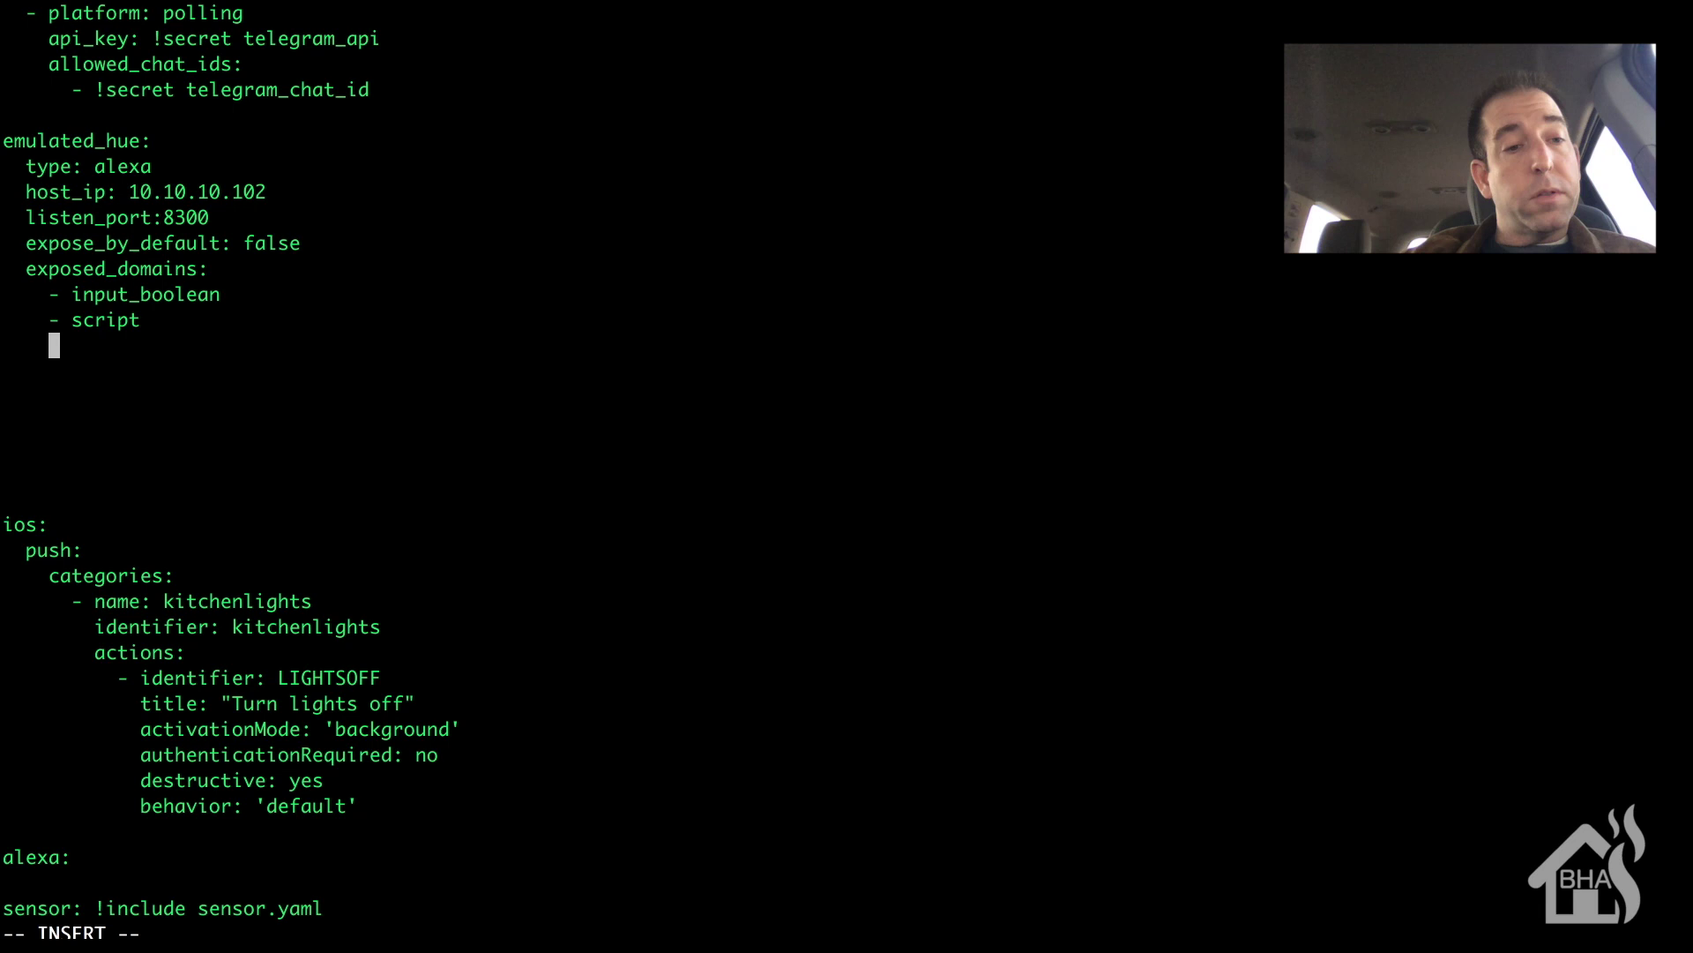
{"action": "type", "text": "- "}
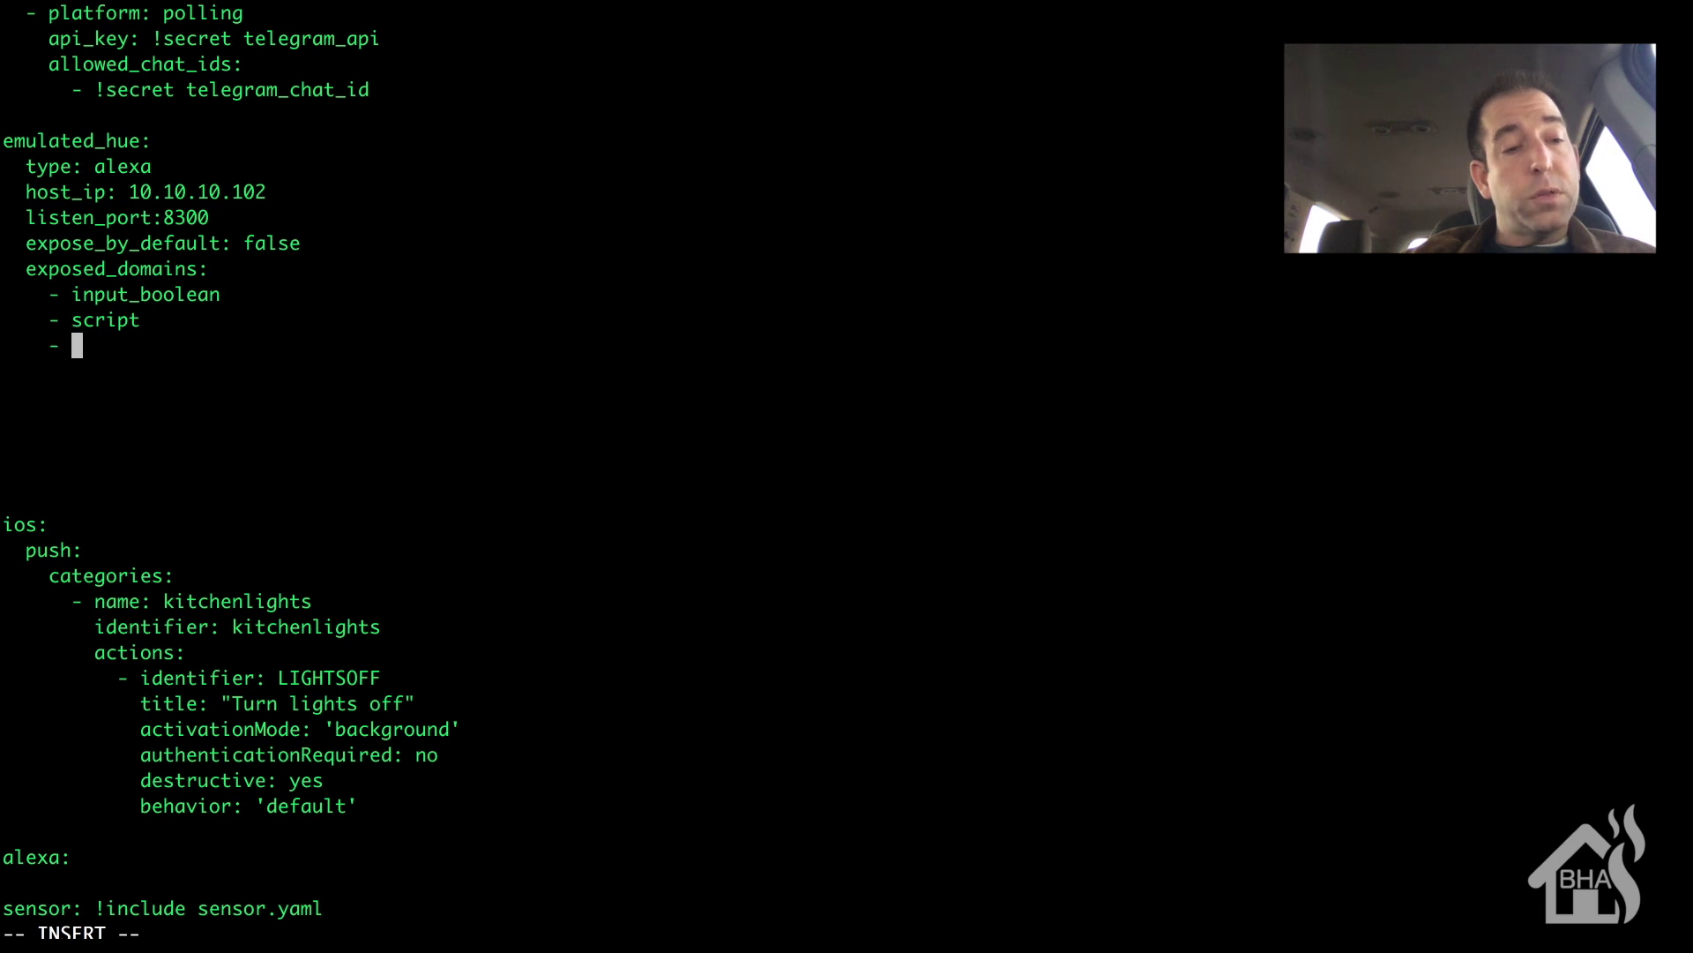
{"action": "type", "text": "switch"}
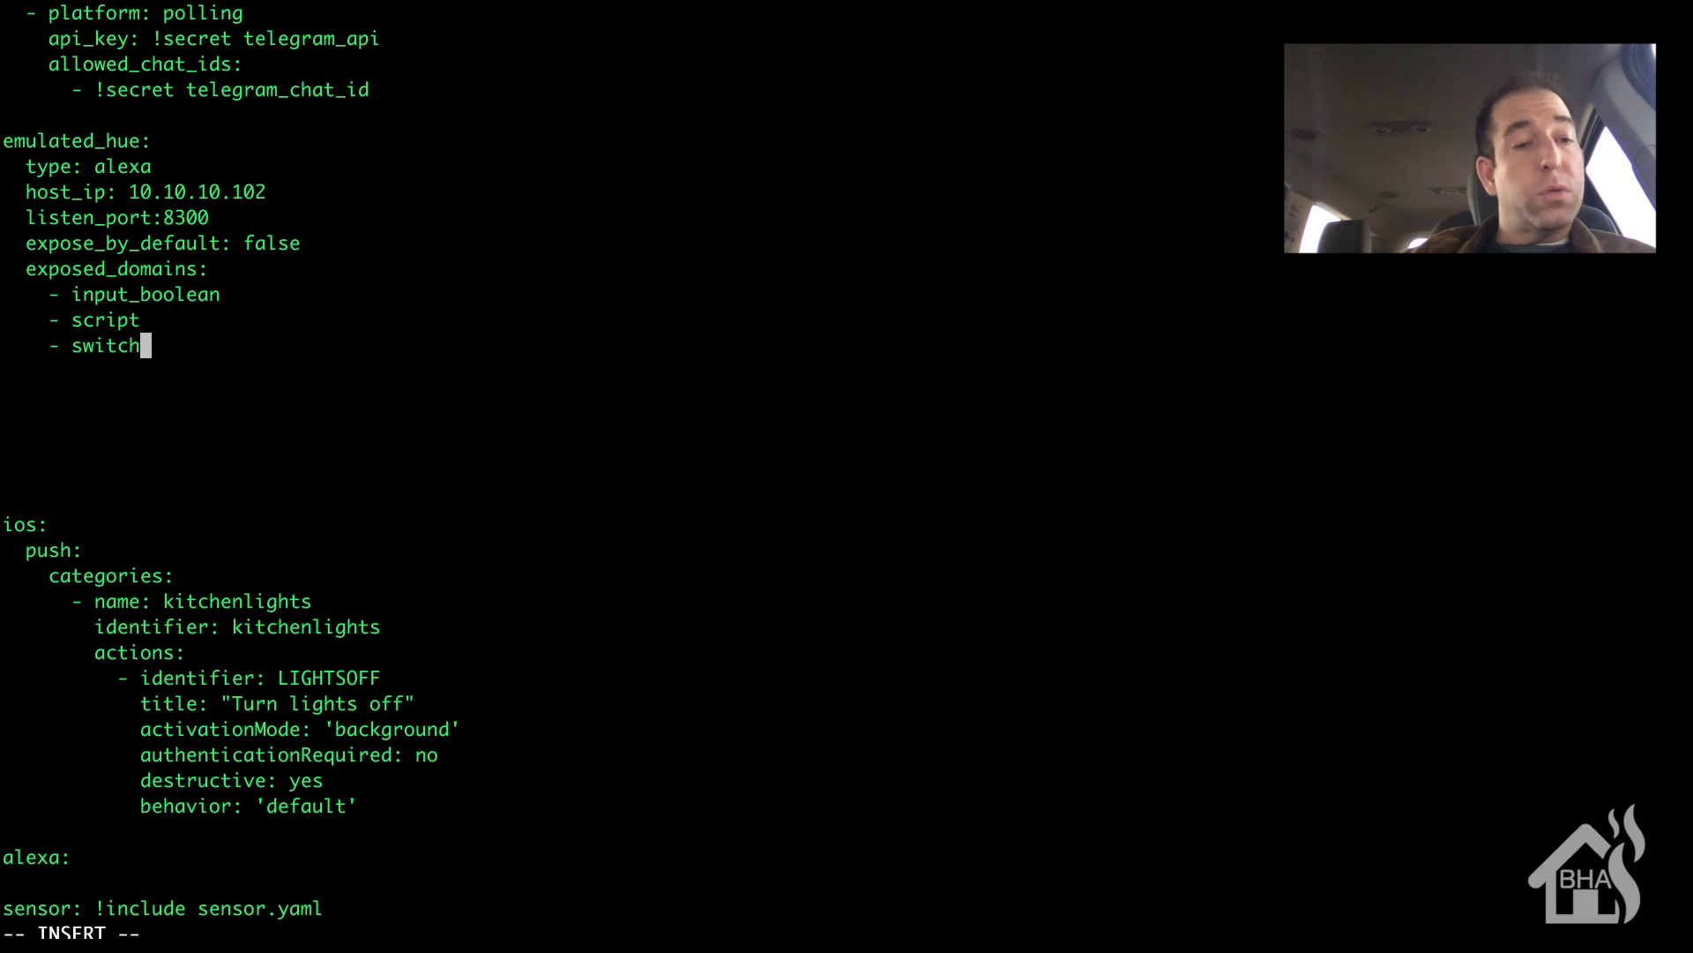
Save configuration.yaml and quit vim with :wq!
{"action": "key", "text": "Escape"}
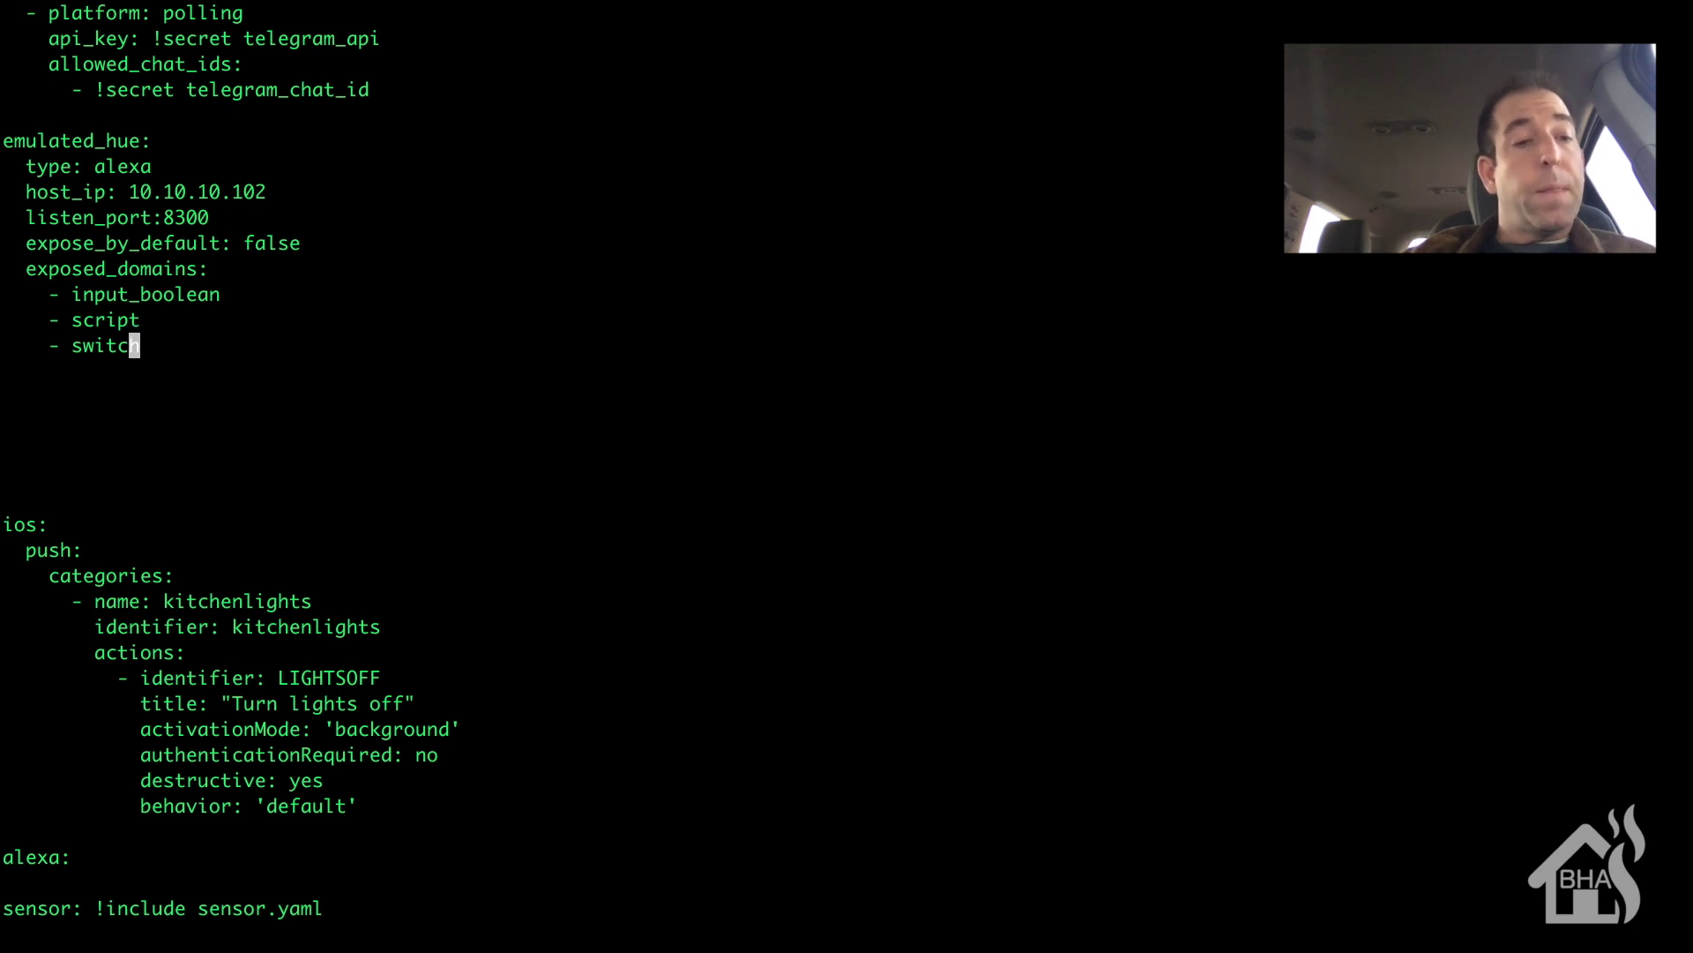
{"action": "key", "text": "shift+semicolon"}
{"action": "type", "text": "wq!"}
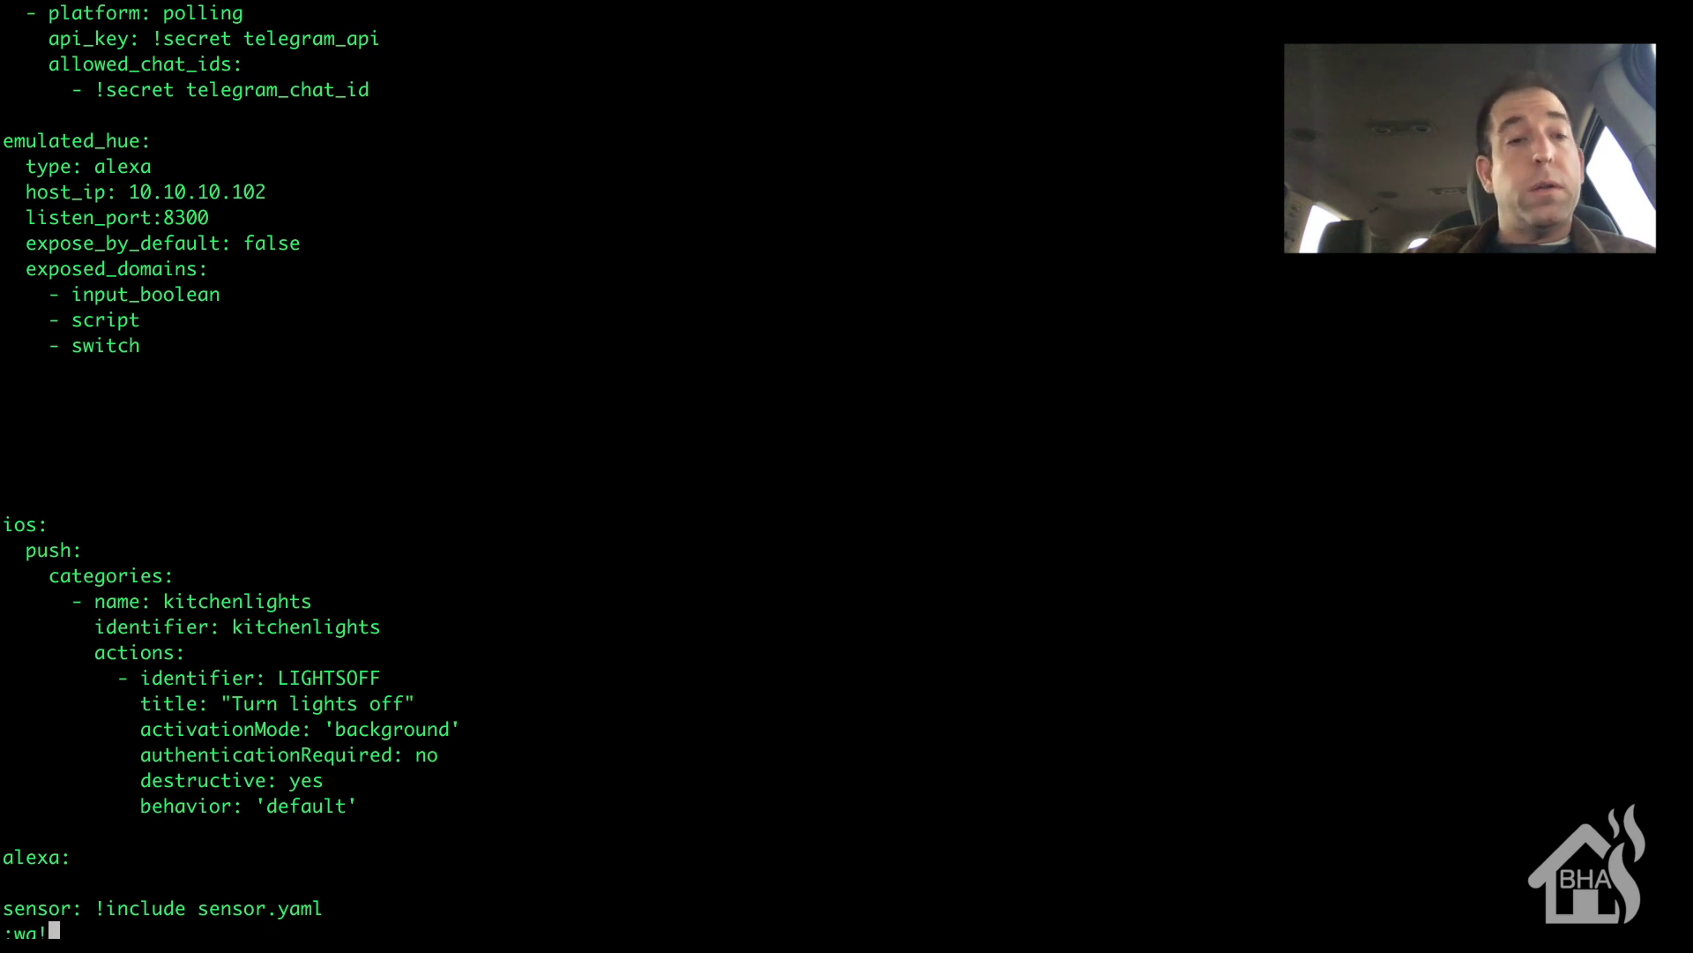
{"action": "key", "text": "Return"}
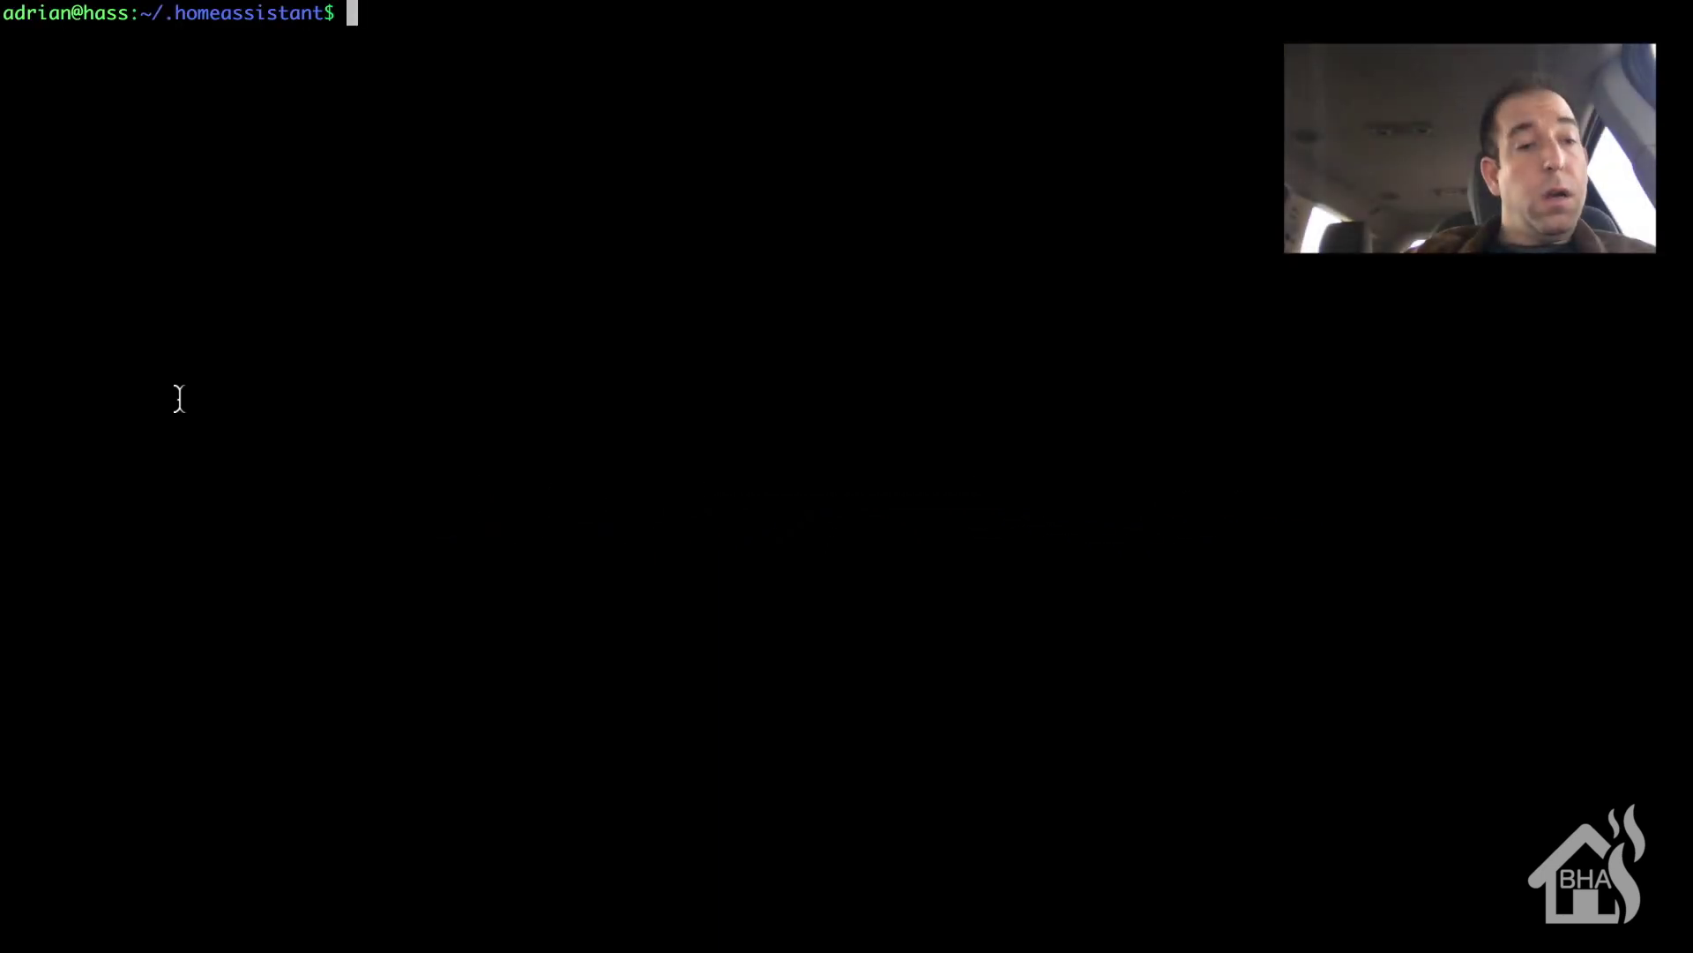
Open customize.yaml in vim with sudo vi
{"action": "type", "text": "sudo"}
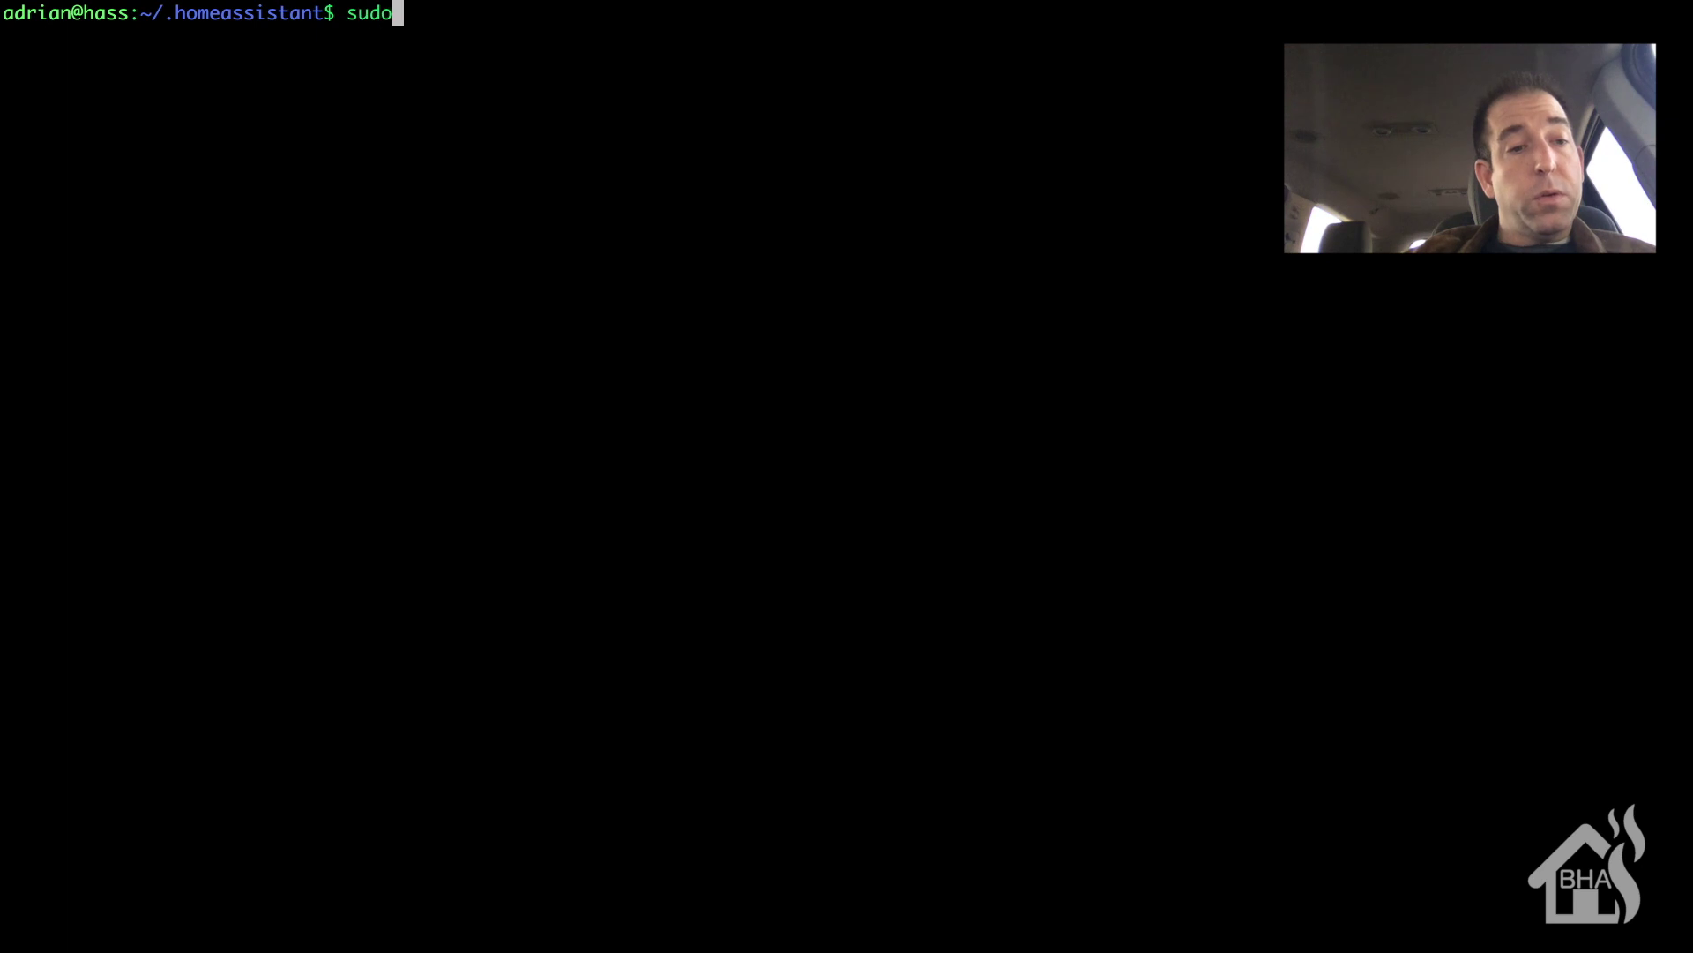
{"action": "type", "text": " vi cus"}
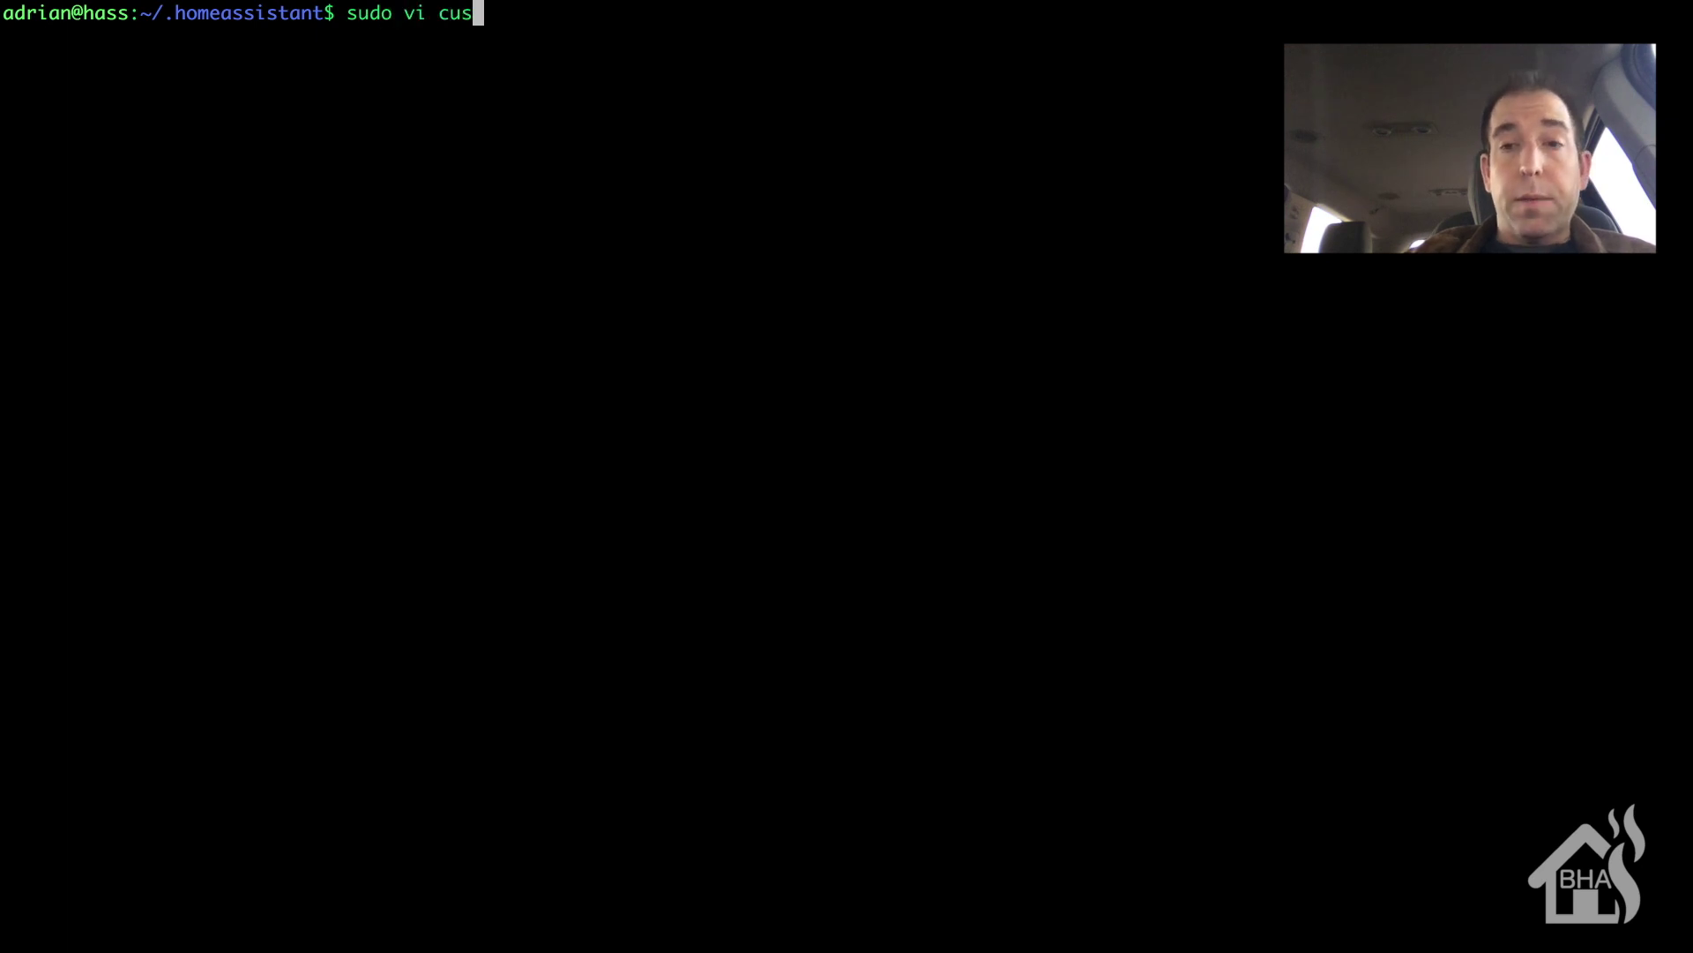
{"action": "type", "text": "tomize."}
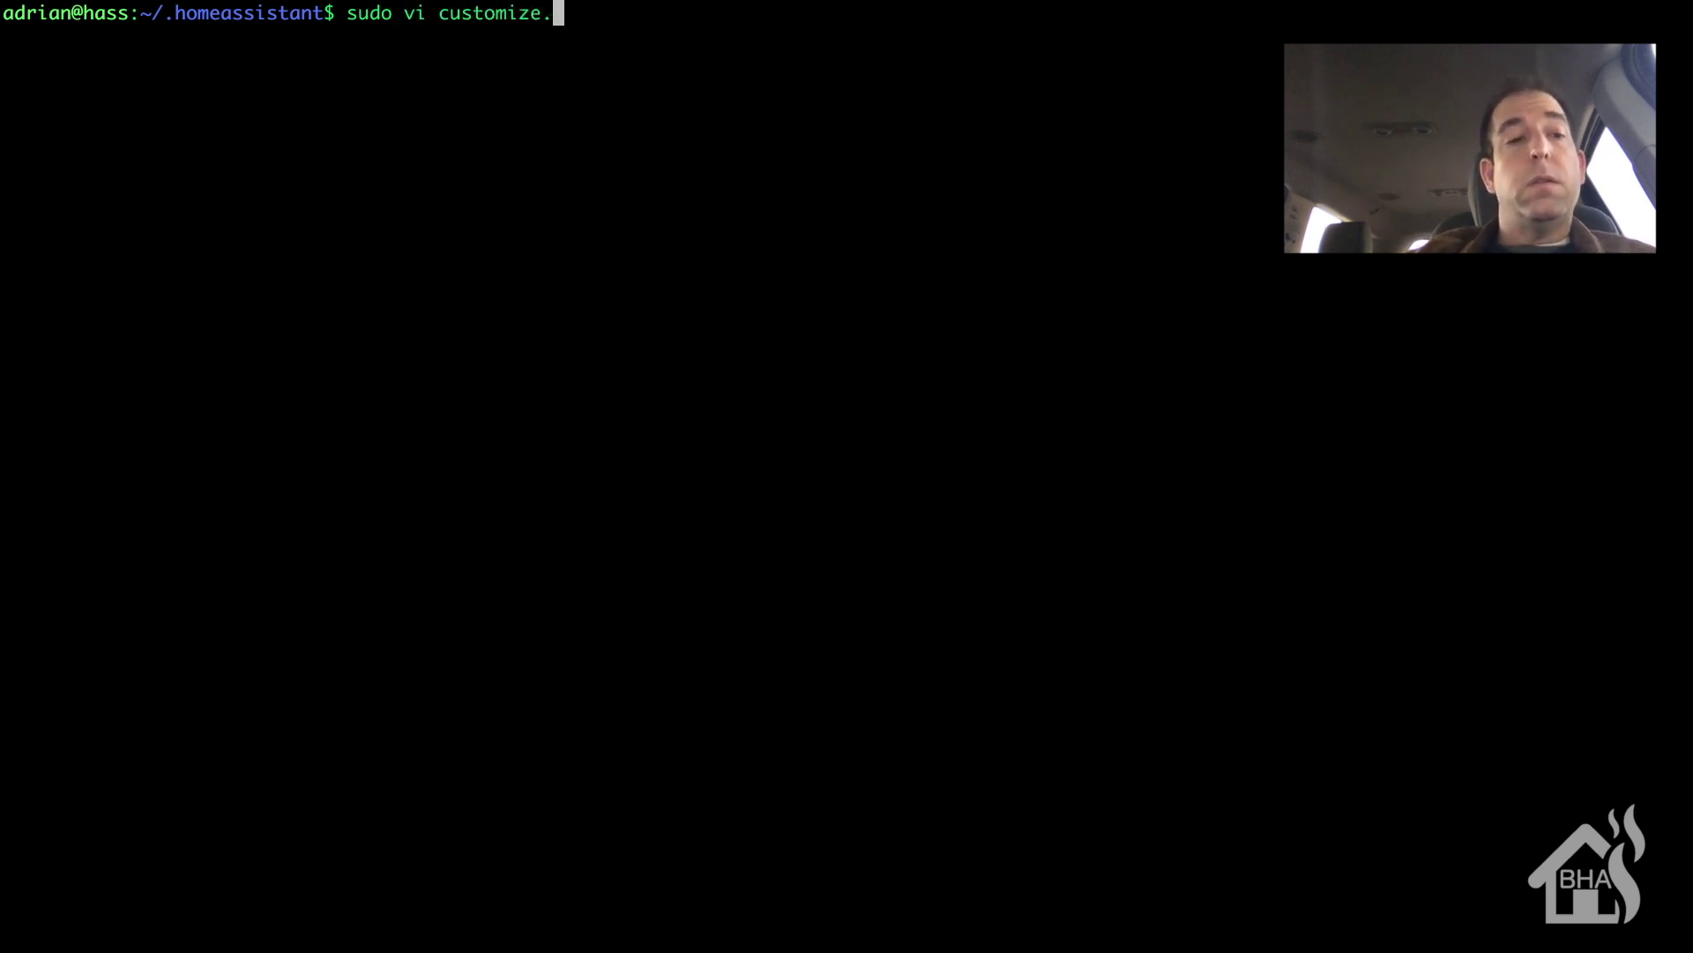
{"action": "key", "text": "Tab"}
{"action": "key", "text": "Return"}
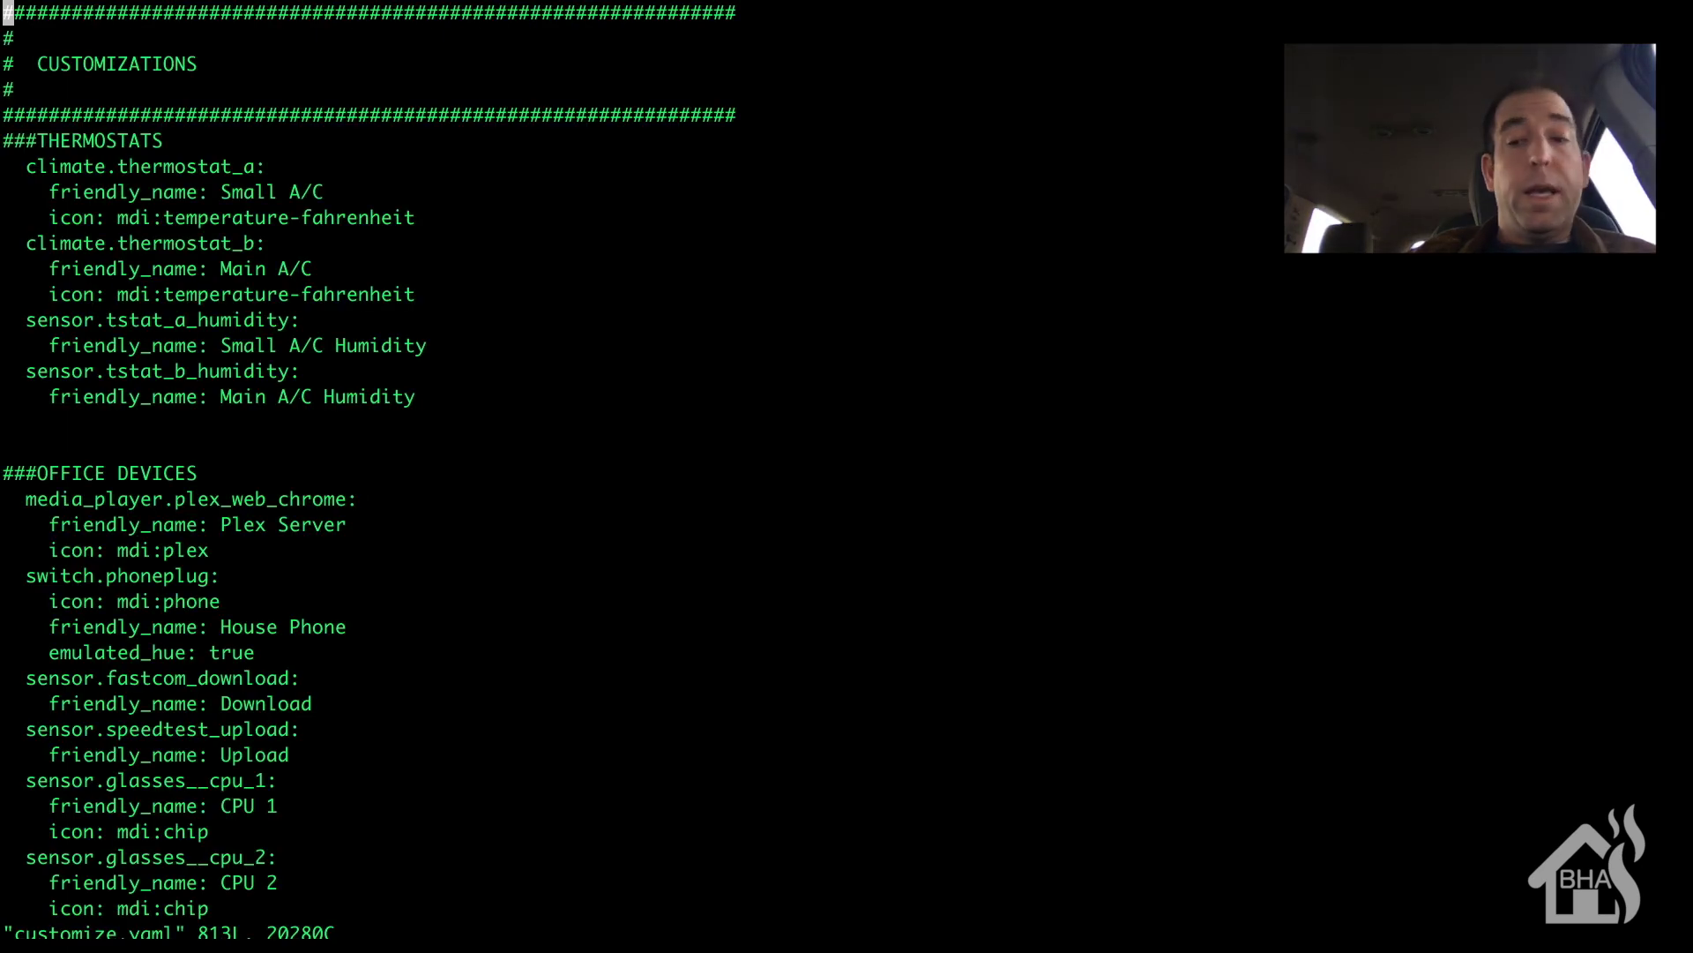
Add blank lines at the end of customize.yaml, below the last script entry
{"action": "key", "text": "shift+g"}
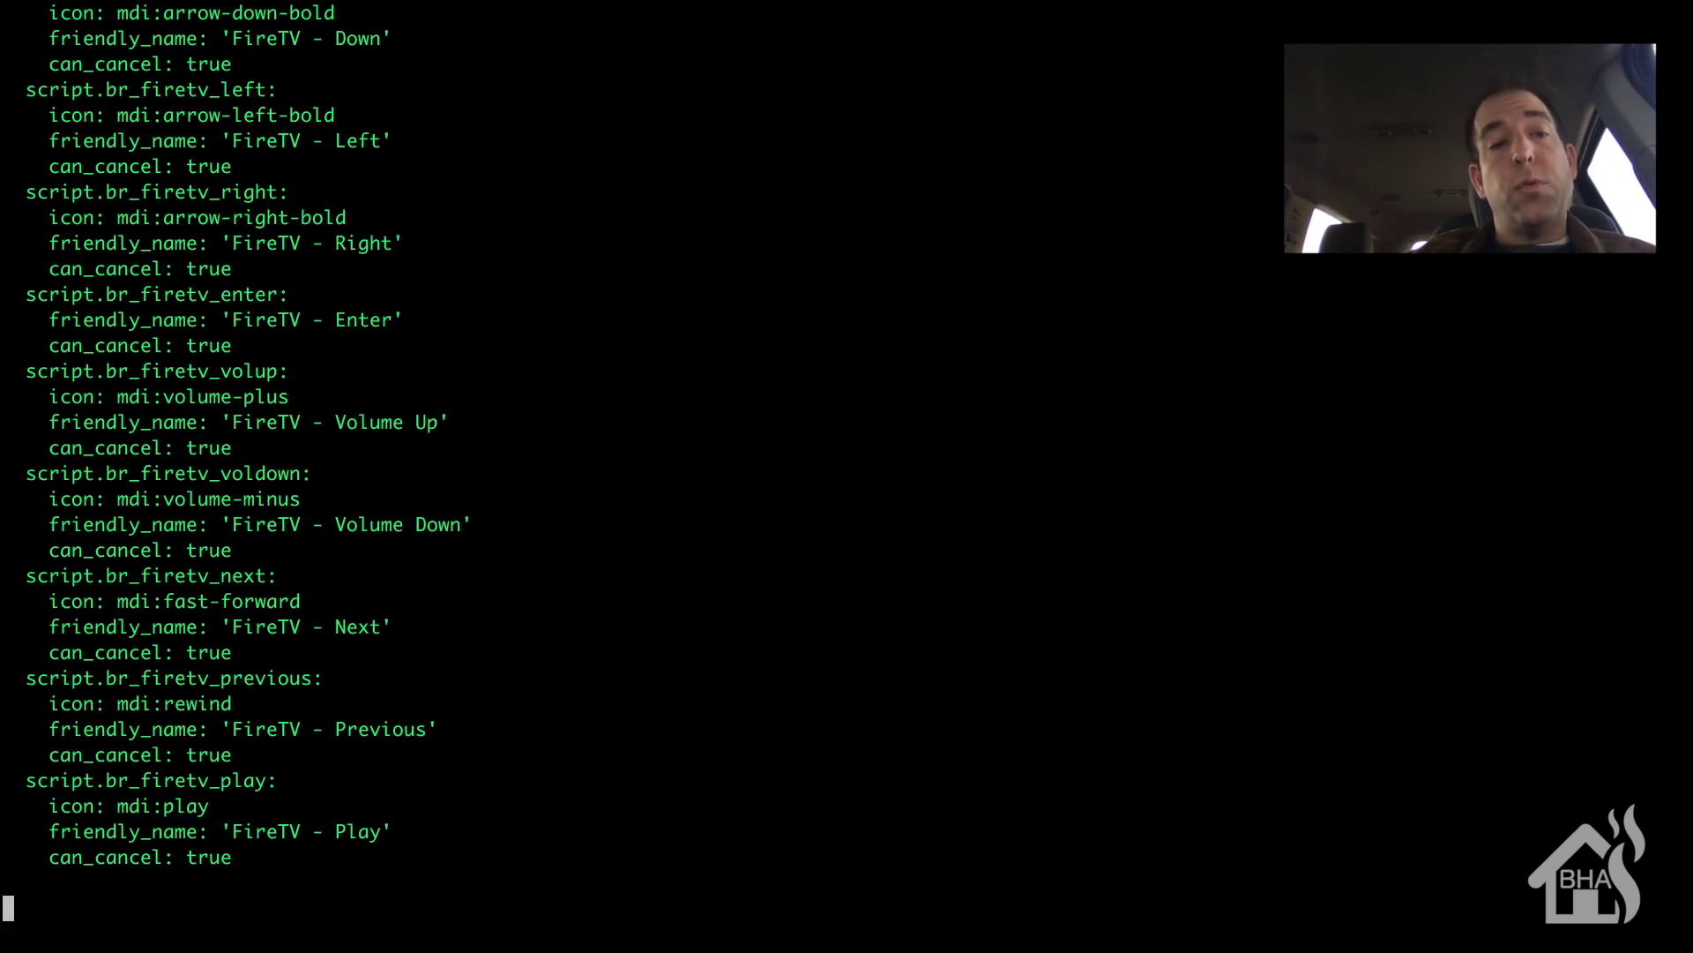
{"action": "key", "text": "i"}
{"action": "key", "text": "Return"}
{"action": "key", "text": "Return"}
{"action": "key", "text": "Return"}
{"action": "key", "text": "Return"}
{"action": "key", "text": "Return"}
{"action": "key", "text": "Return"}
{"action": "key", "text": "Return"}
{"action": "key", "text": "Return"}
{"action": "key", "text": "Return"}
{"action": "key", "text": "Return"}
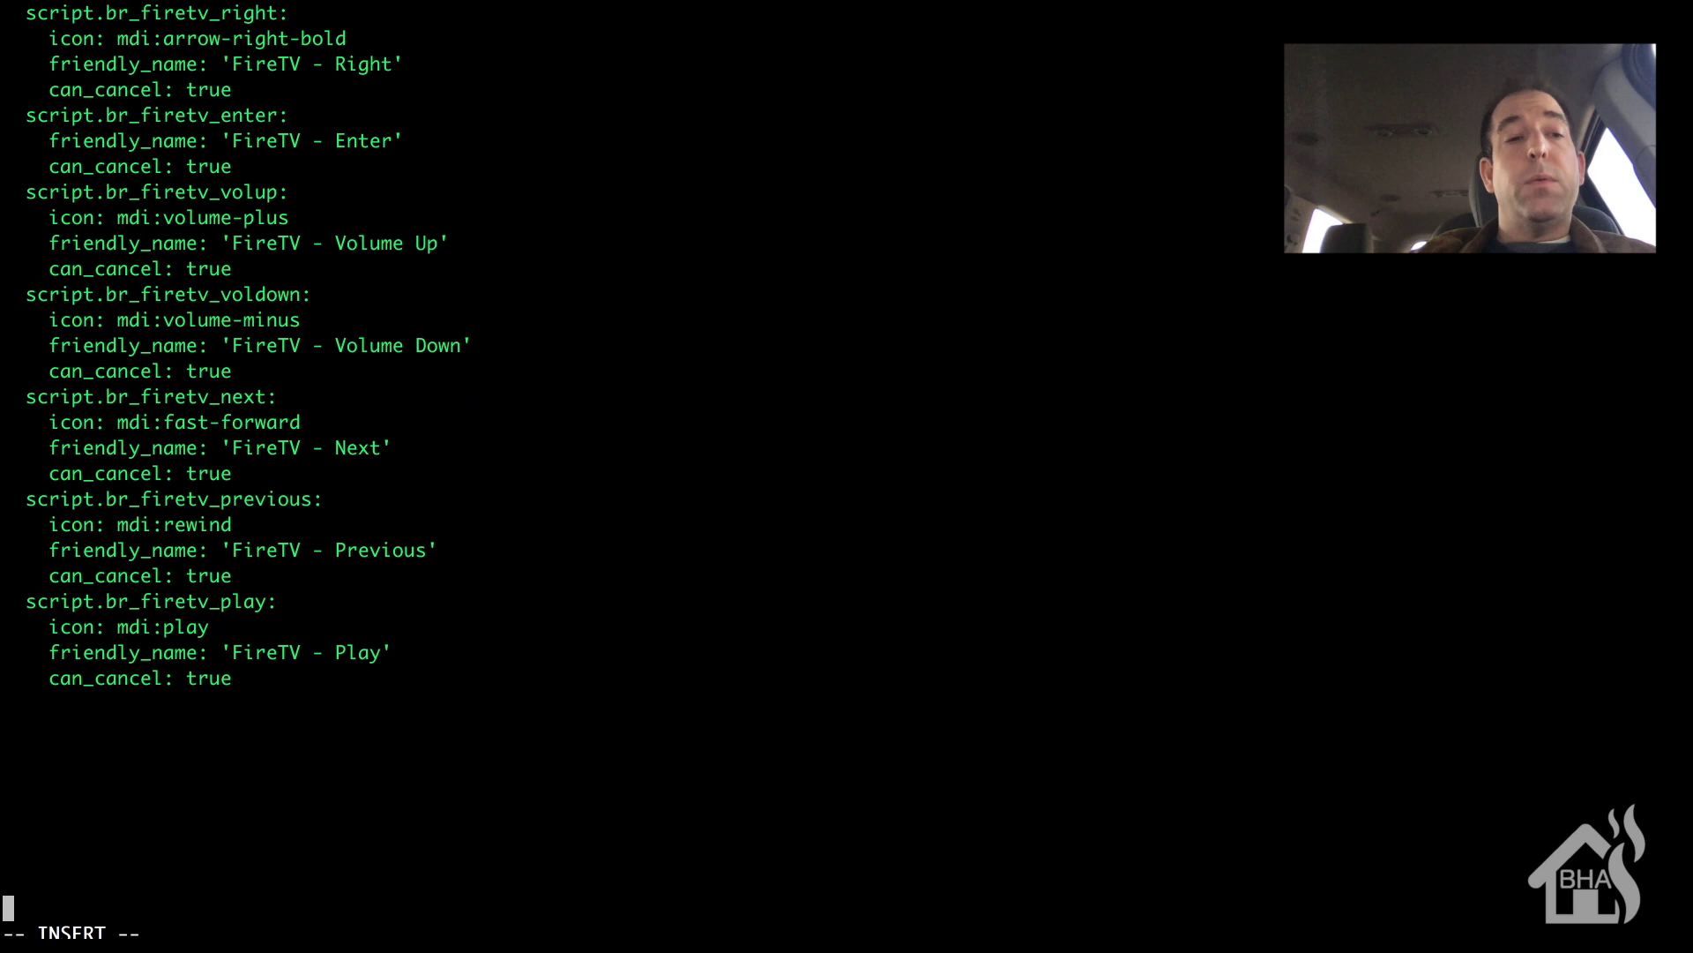
{"action": "key", "text": "Return"}
{"action": "key", "text": "Return"}
{"action": "key", "text": "Return"}
{"action": "key", "text": "Return"}
{"action": "key", "text": "Return"}
{"action": "key", "text": "Return"}
{"action": "key", "text": "Up"}
{"action": "key", "text": "Up"}
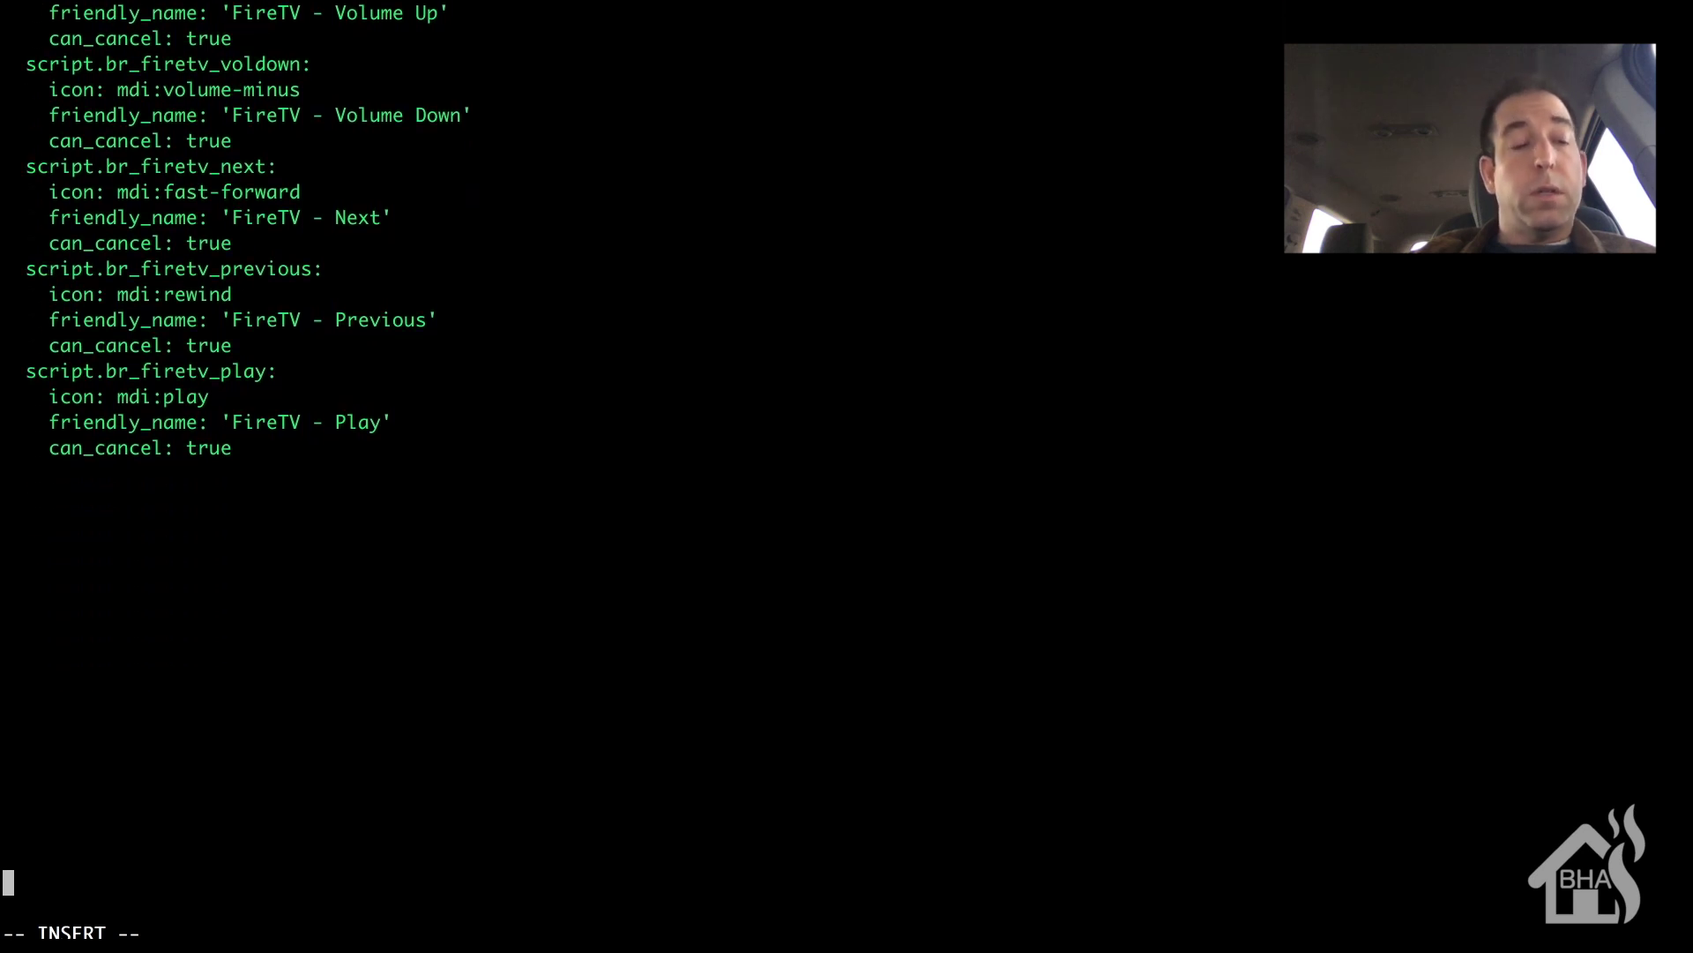
{"action": "key", "text": "Up"}
{"action": "key", "text": "Up"}
{"action": "key", "text": "Up"}
{"action": "key", "text": "Up"}
{"action": "key", "text": "Up"}
{"action": "key", "text": "Up"}
{"action": "key", "text": "Up"}
{"action": "key", "text": "Up"}
{"action": "key", "text": "Up"}
{"action": "key", "text": "Up"}
{"action": "key", "text": "Up"}
{"action": "key", "text": "Up"}
{"action": "key", "text": "Up"}
{"action": "key", "text": "Up"}
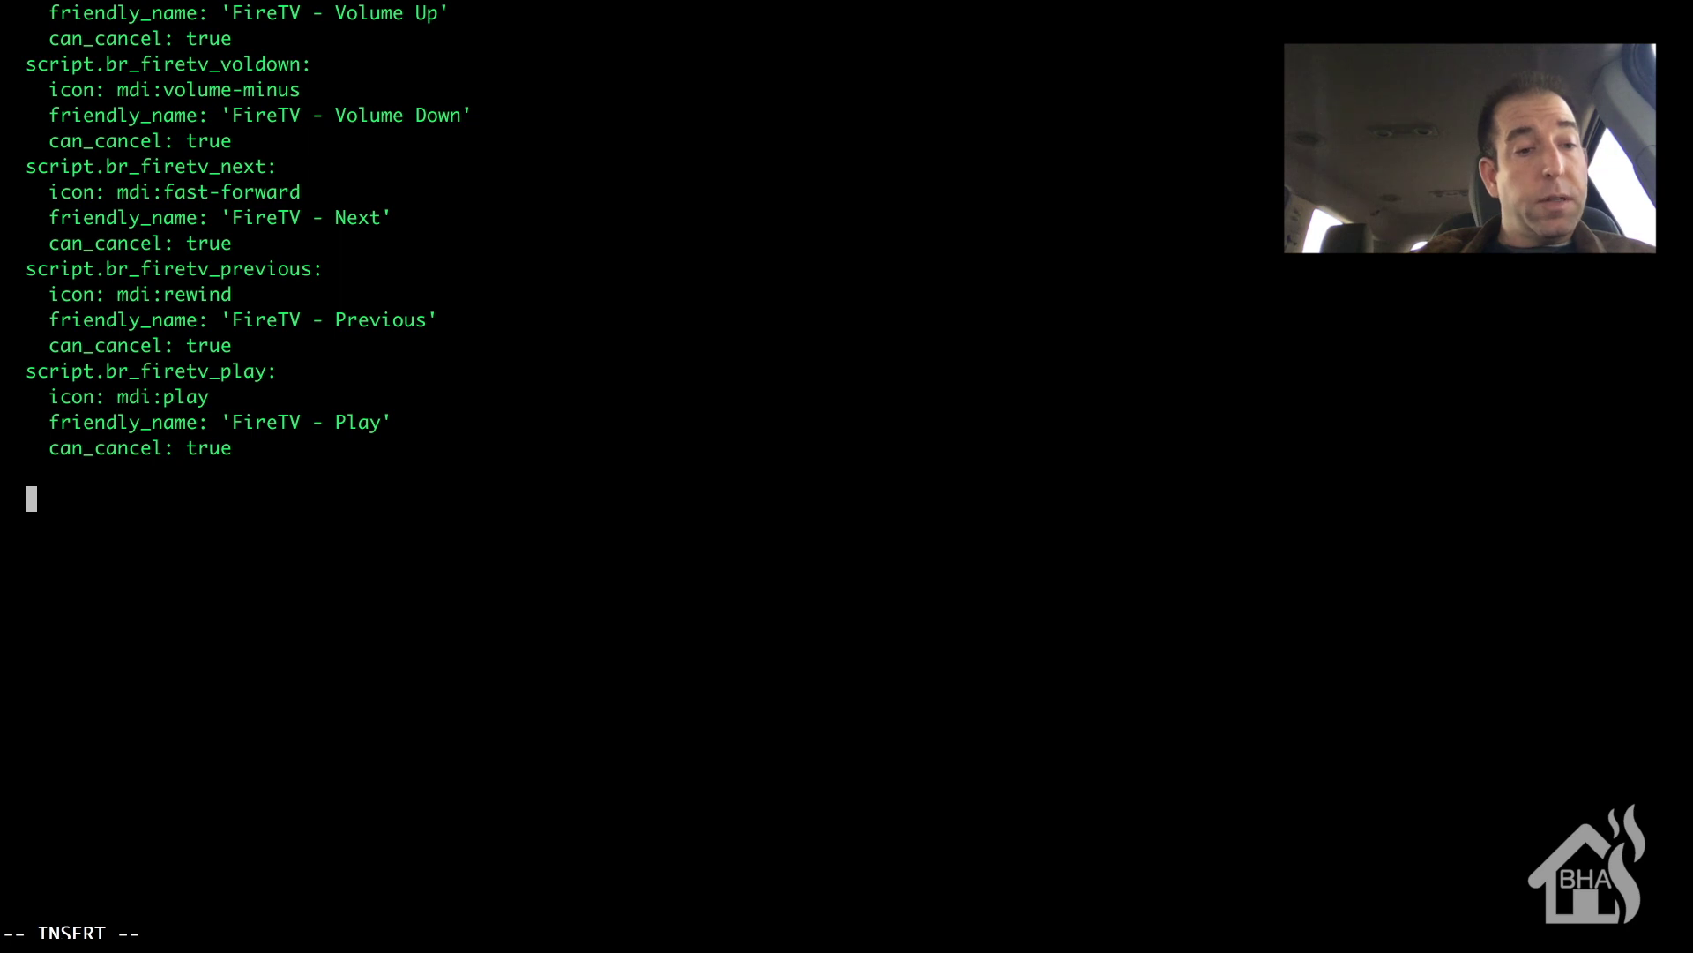
Start a switch.livingroomtv entry with icon mdi:power
{"action": "type", "text": "scri"}
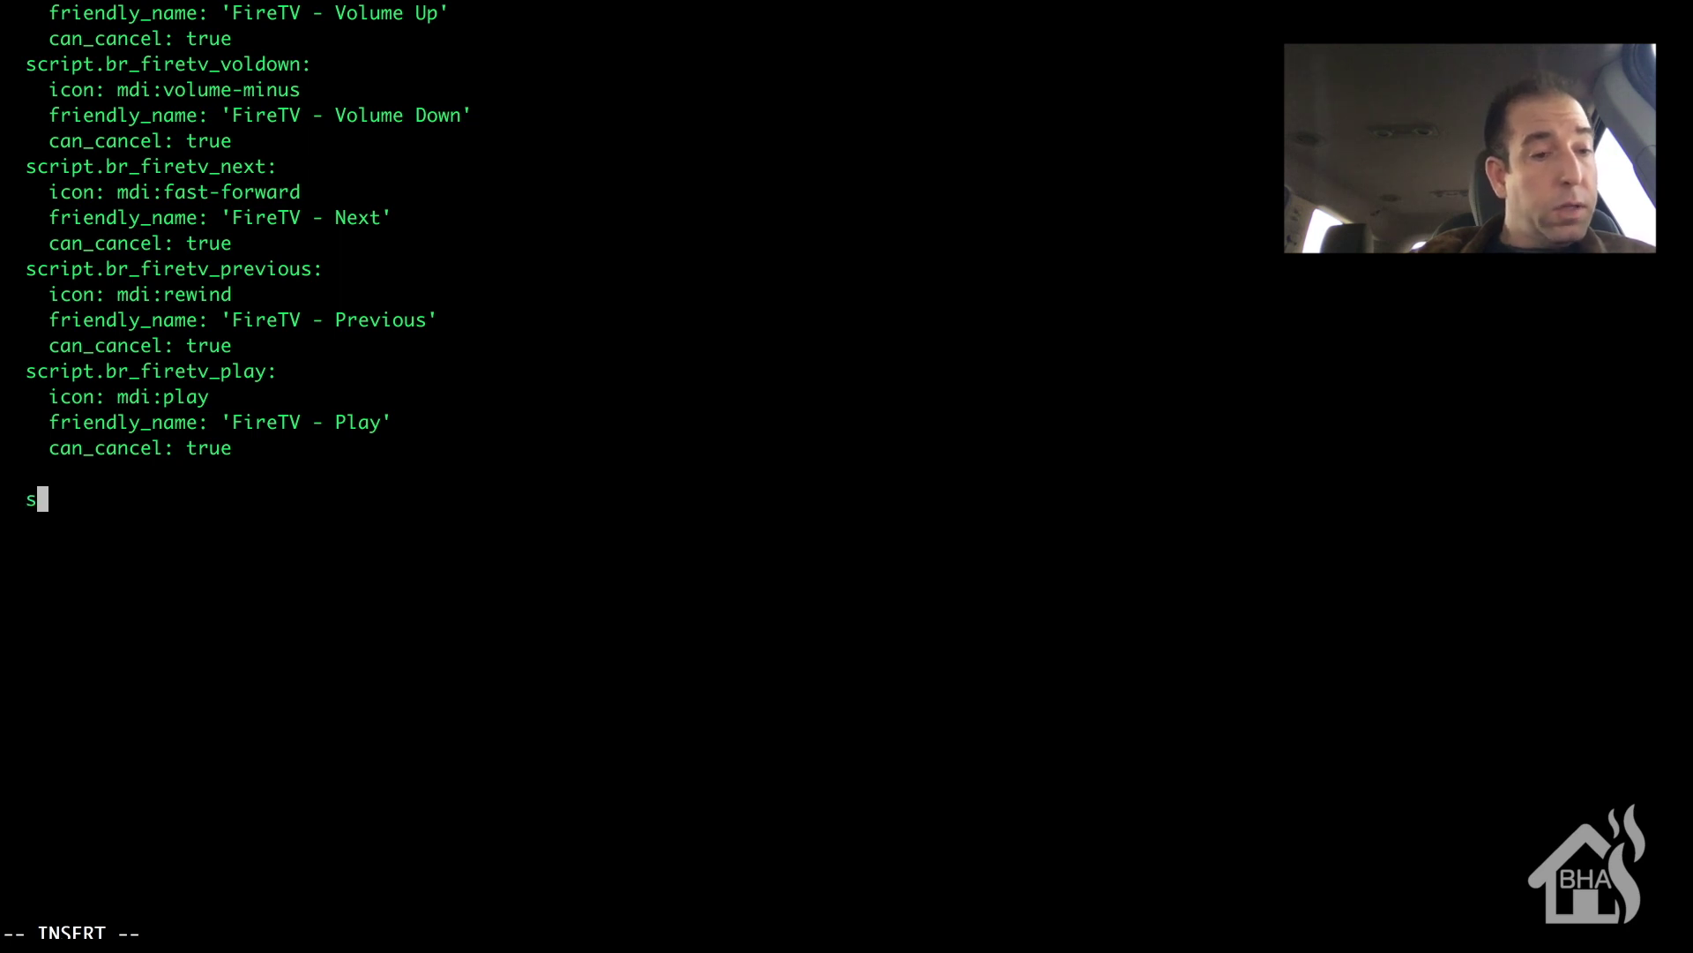
{"action": "key", "text": "BackSpace"}
{"action": "key", "text": "BackSpace"}
{"action": "key", "text": "BackSpace"}
{"action": "type", "text": "wit"}
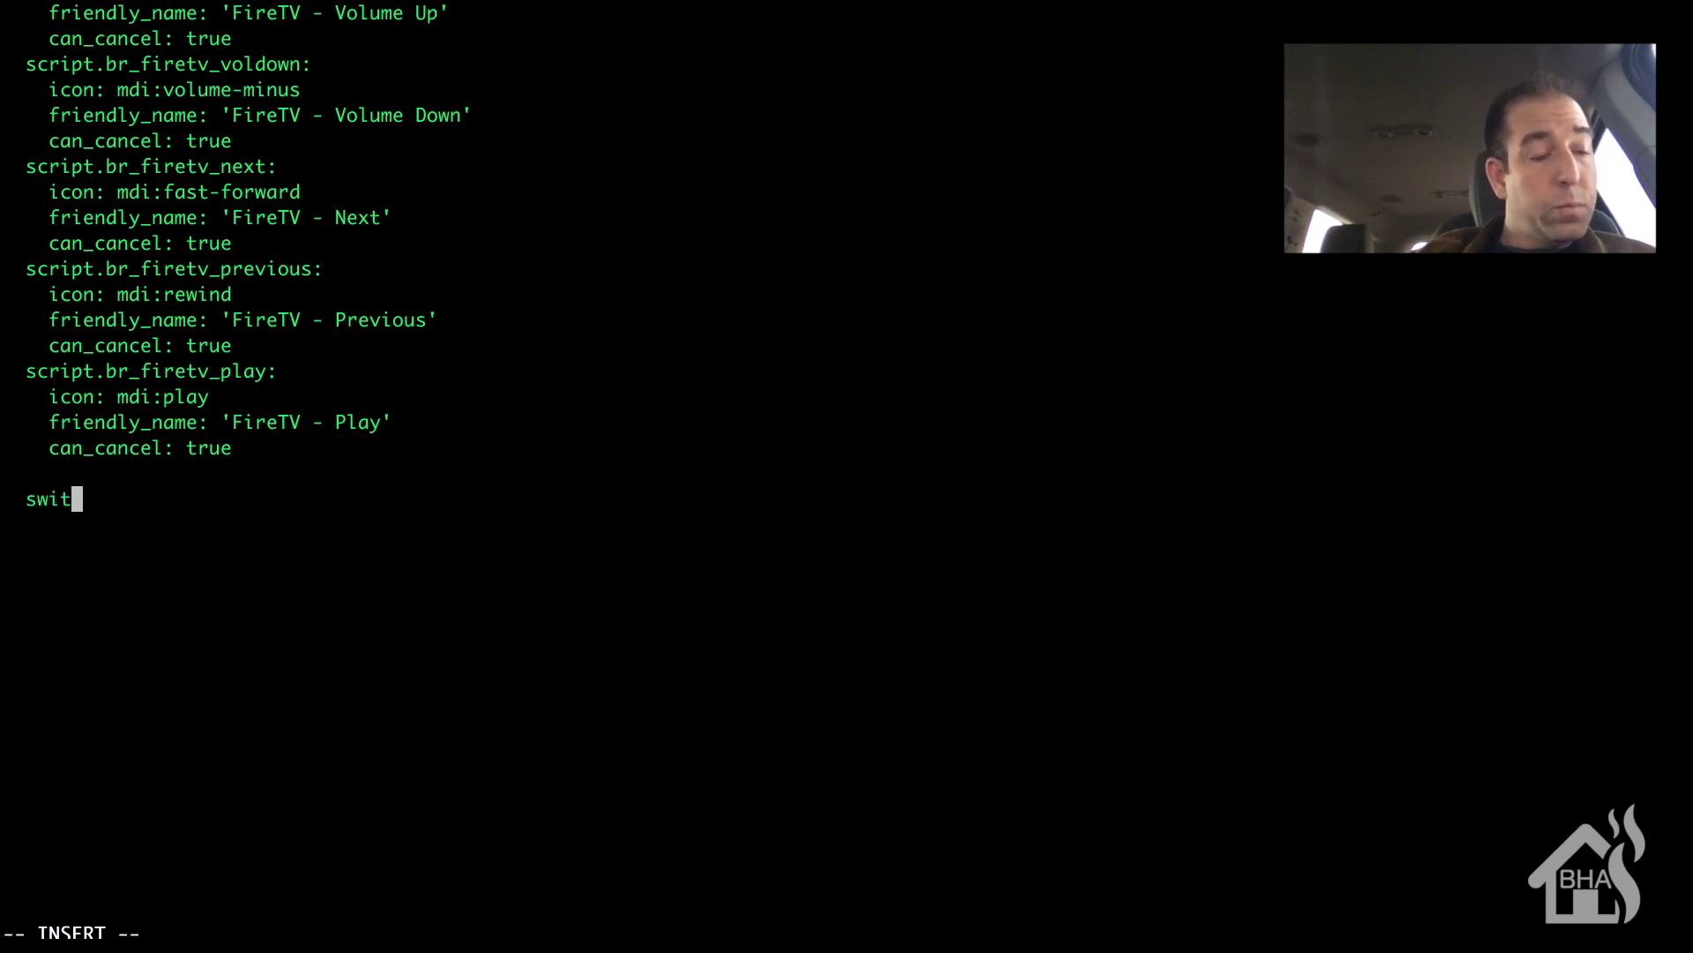
{"action": "type", "text": "ch.living"}
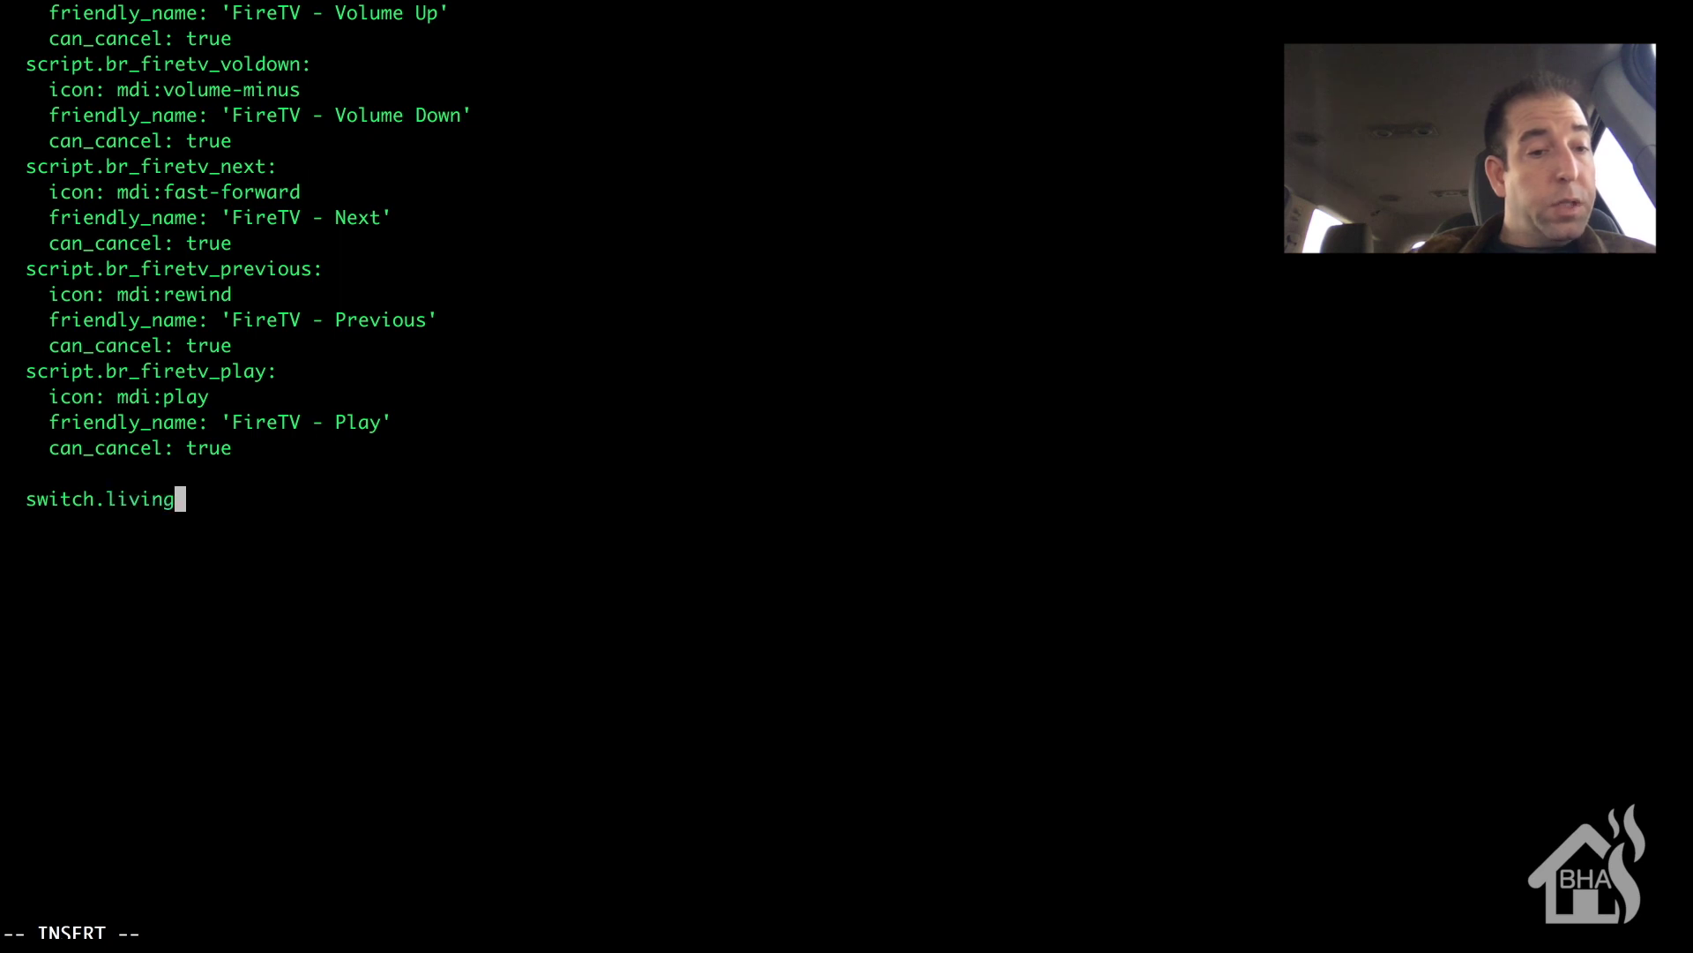
{"action": "type", "text": "roomtv"}
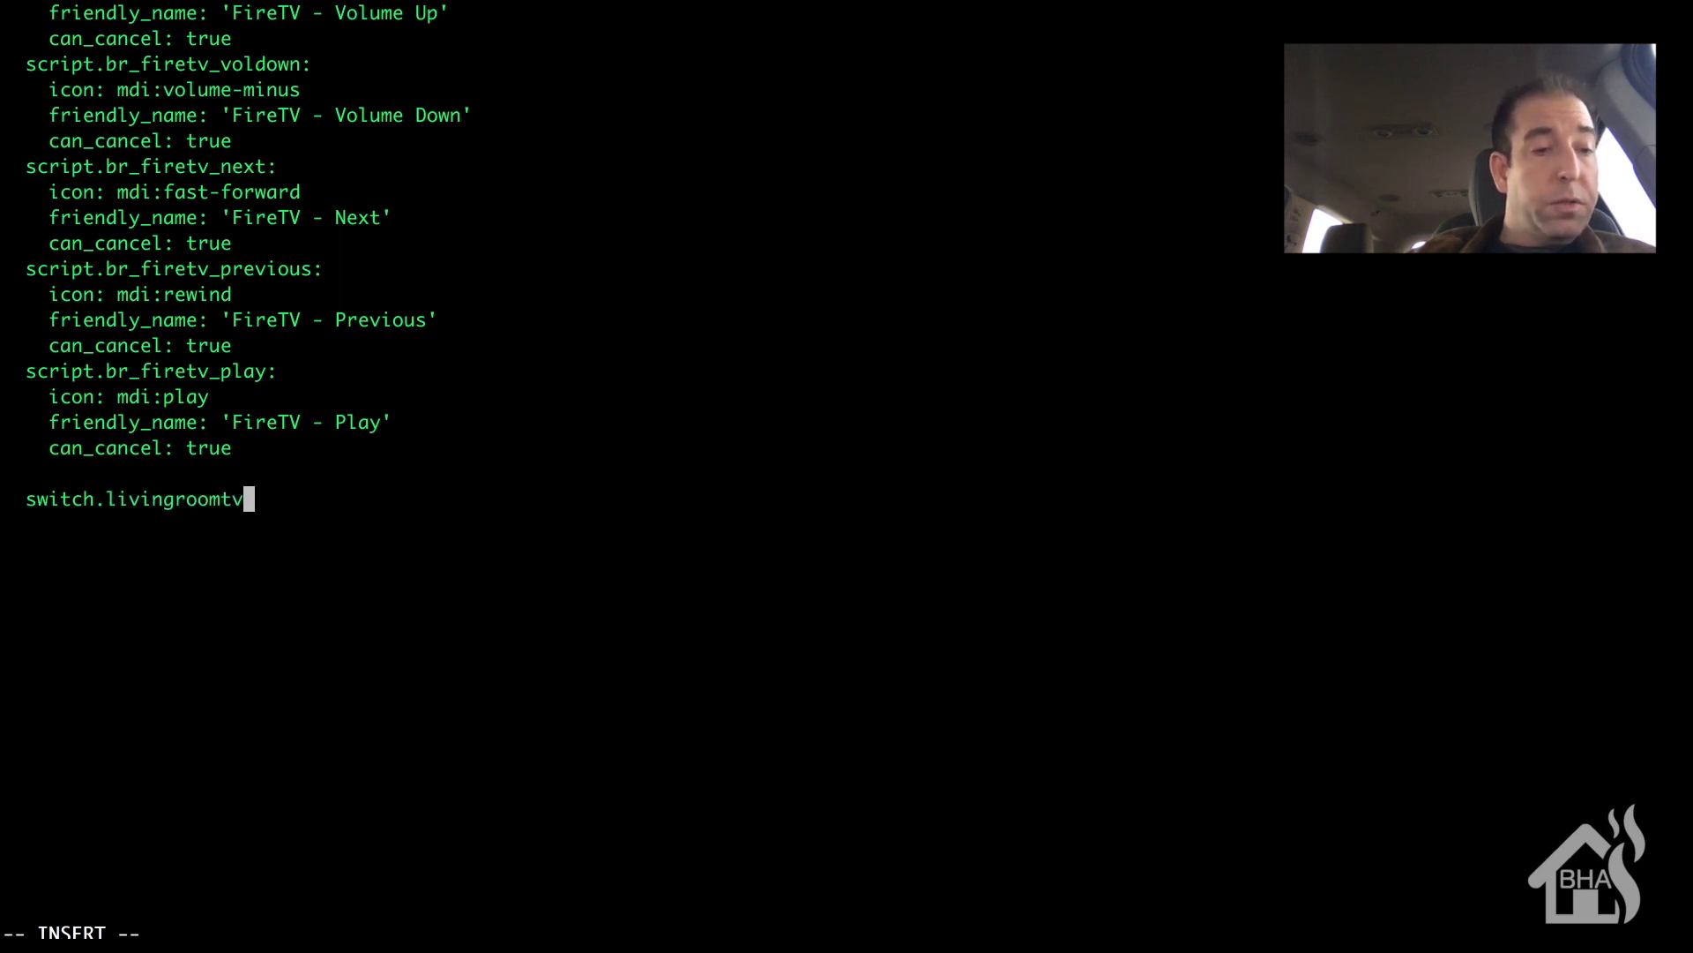
{"action": "type", "text": ":"}
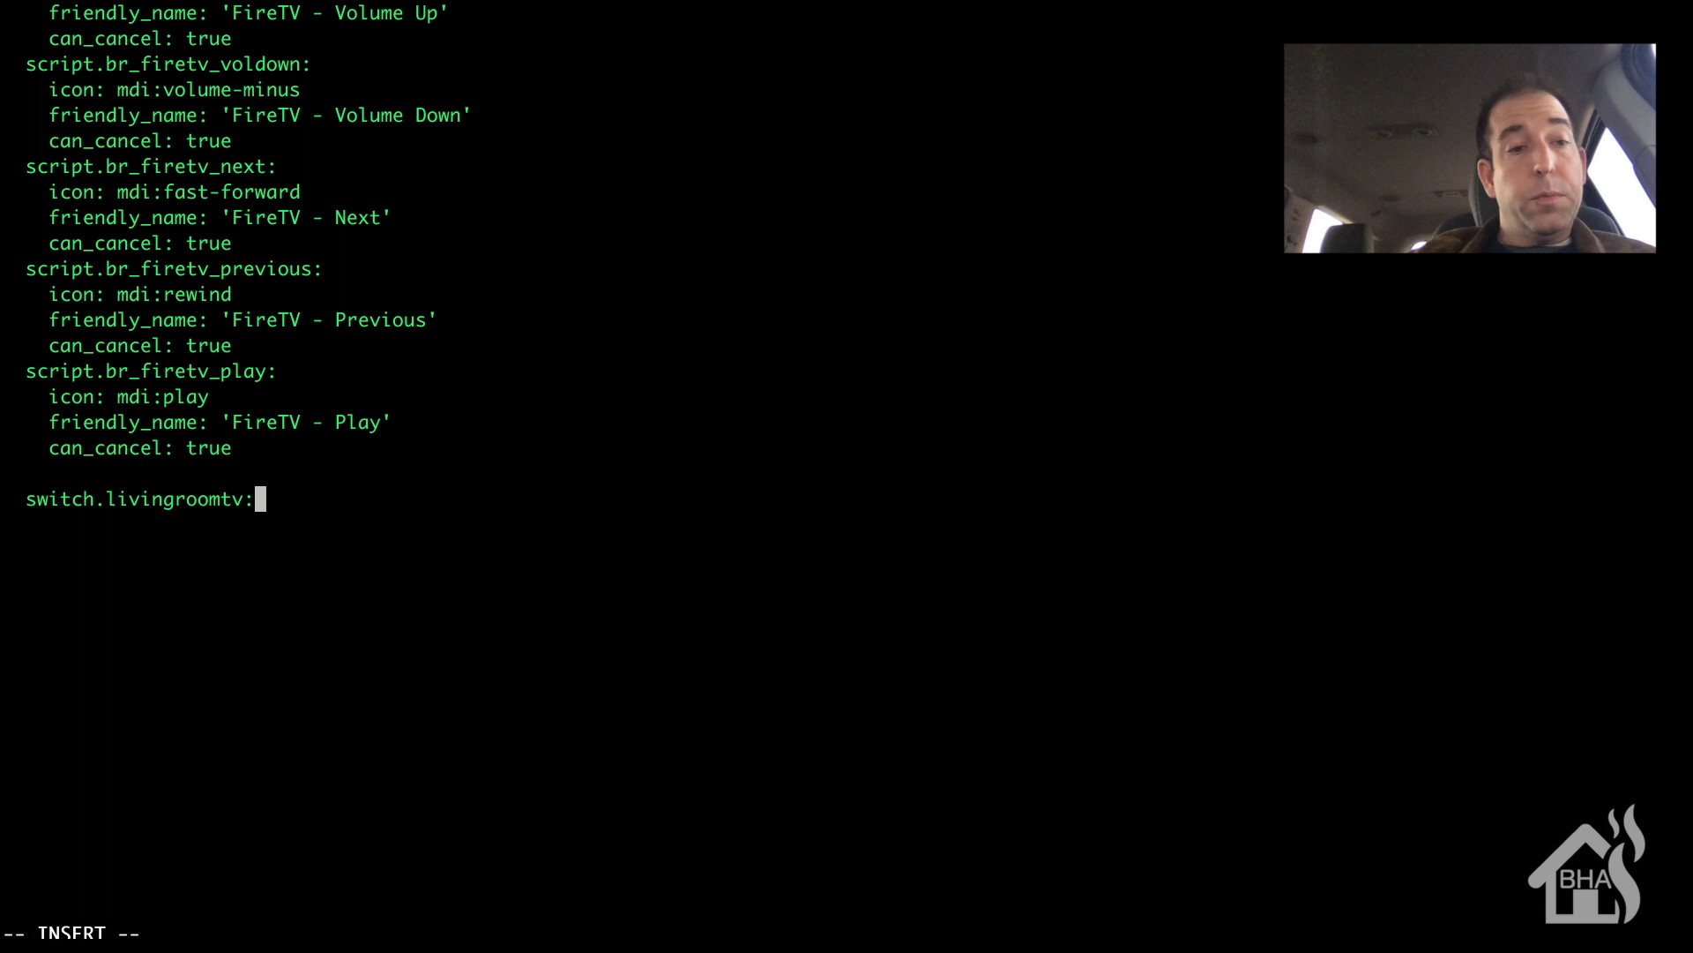
{"action": "key", "text": "Return"}
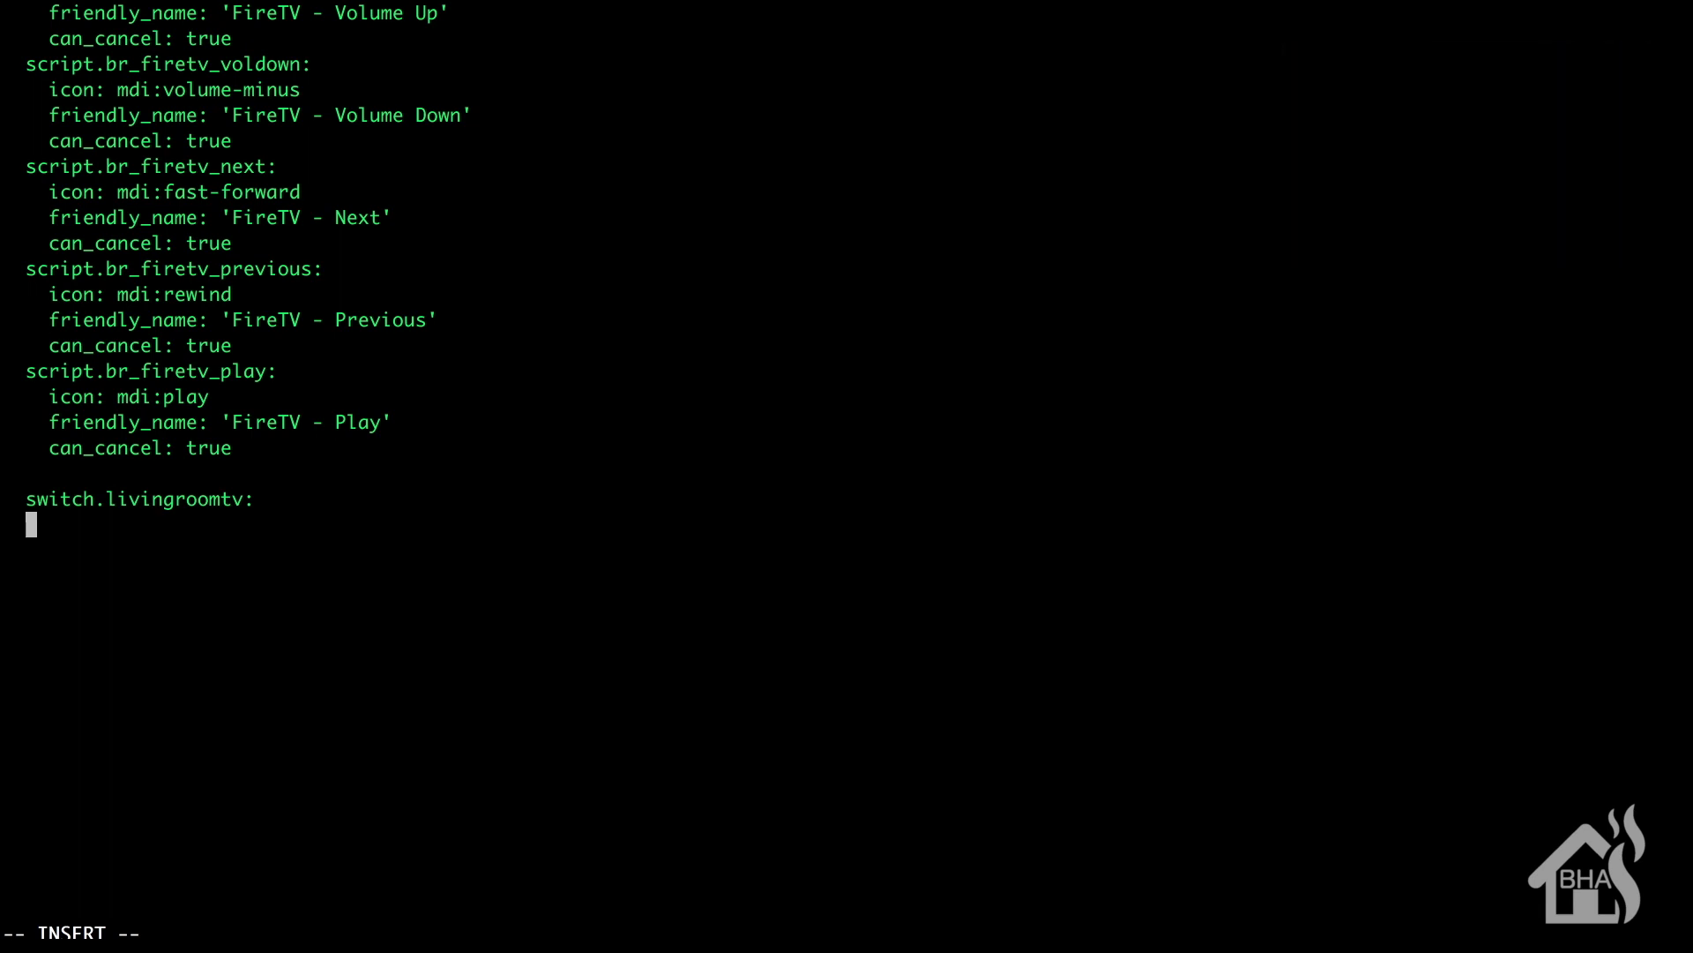
{"action": "type", "text": "icon: mdi:power"}
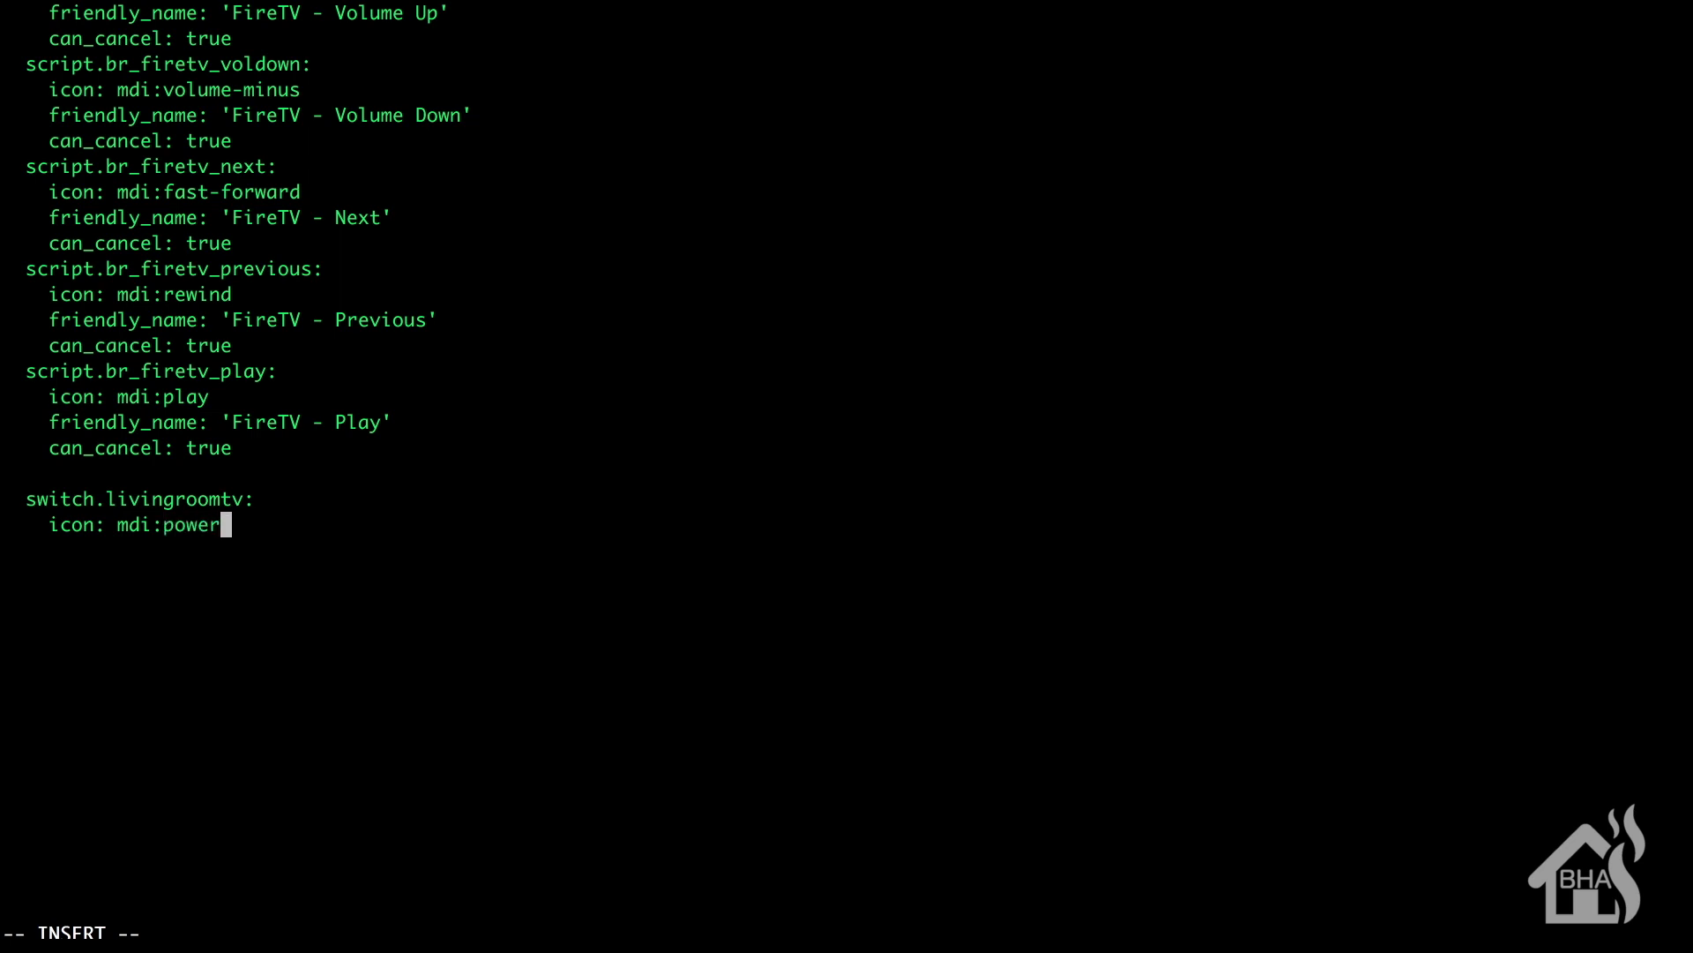
Give the switch the friendly_name 'Livingroom TV'
{"action": "key", "text": "Return"}
{"action": "type", "text": "friendly-name"}
{"action": "key", "text": "BackSpace"}
{"action": "key", "text": "BackSpace"}
{"action": "key", "text": "BackSpace"}
{"action": "key", "text": "BackSpace"}
{"action": "key", "text": "BackSpace"}
{"action": "type", "text": "_name: "}
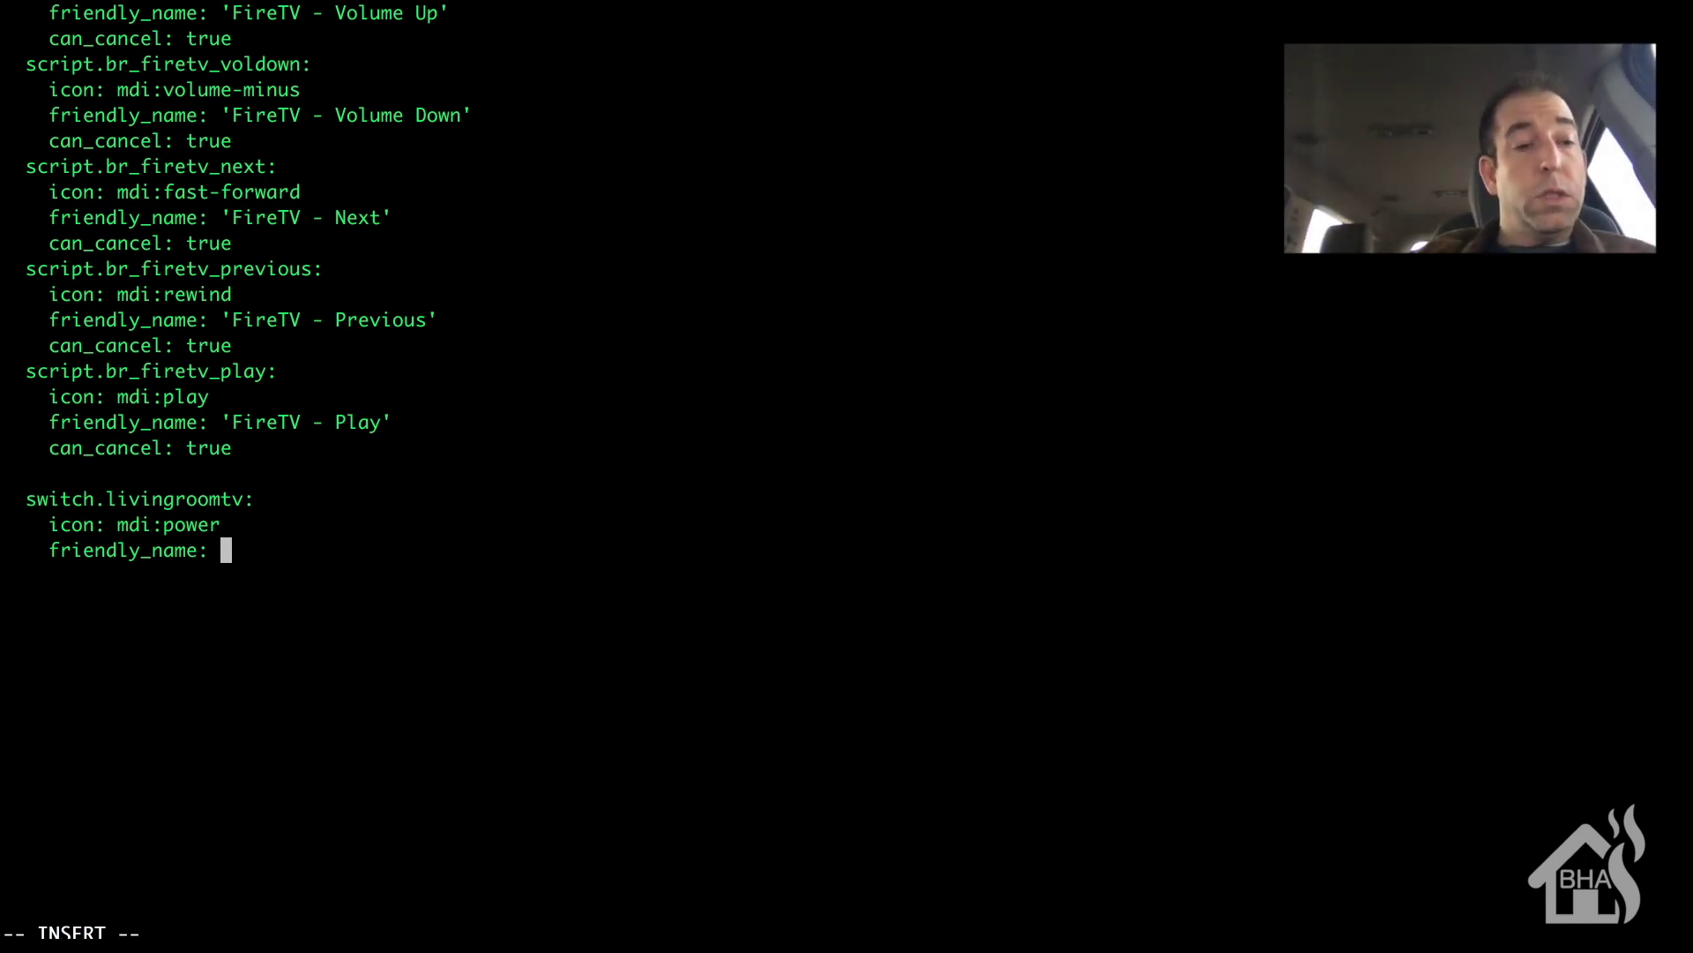
{"action": "type", "text": "L"}
{"action": "key", "text": "BackSpace"}
{"action": "type", "text": "'Lving"}
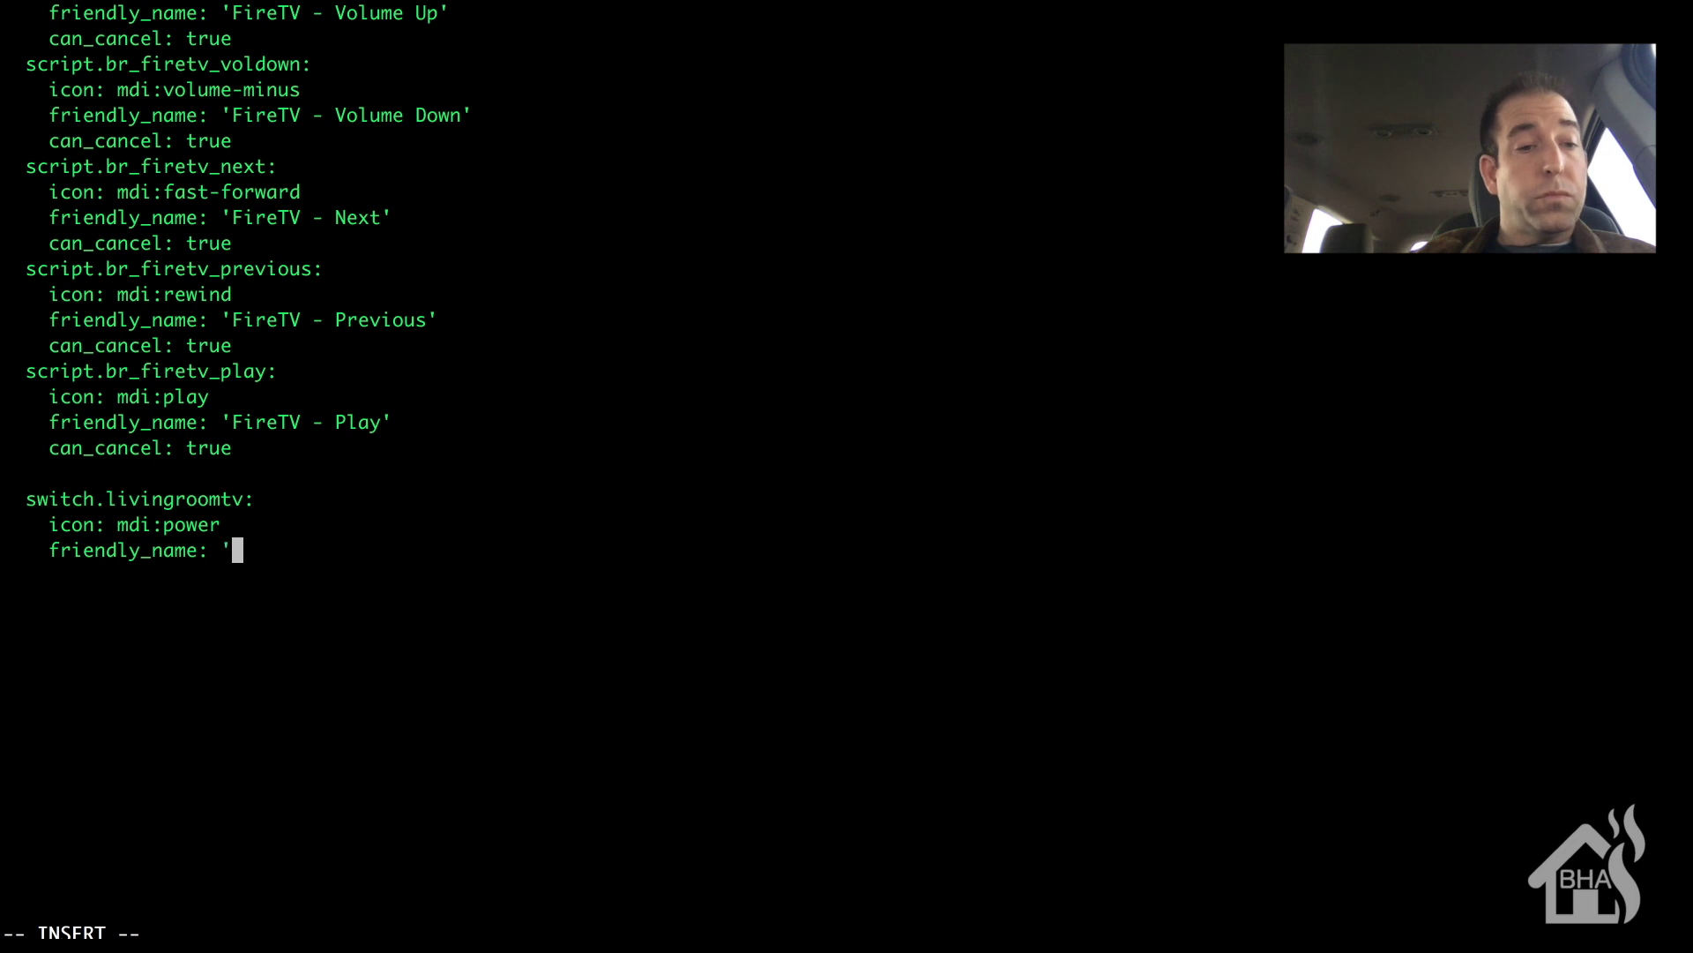
{"action": "key", "text": "BackSpace"}
{"action": "key", "text": "BackSpace"}
{"action": "key", "text": "BackSpace"}
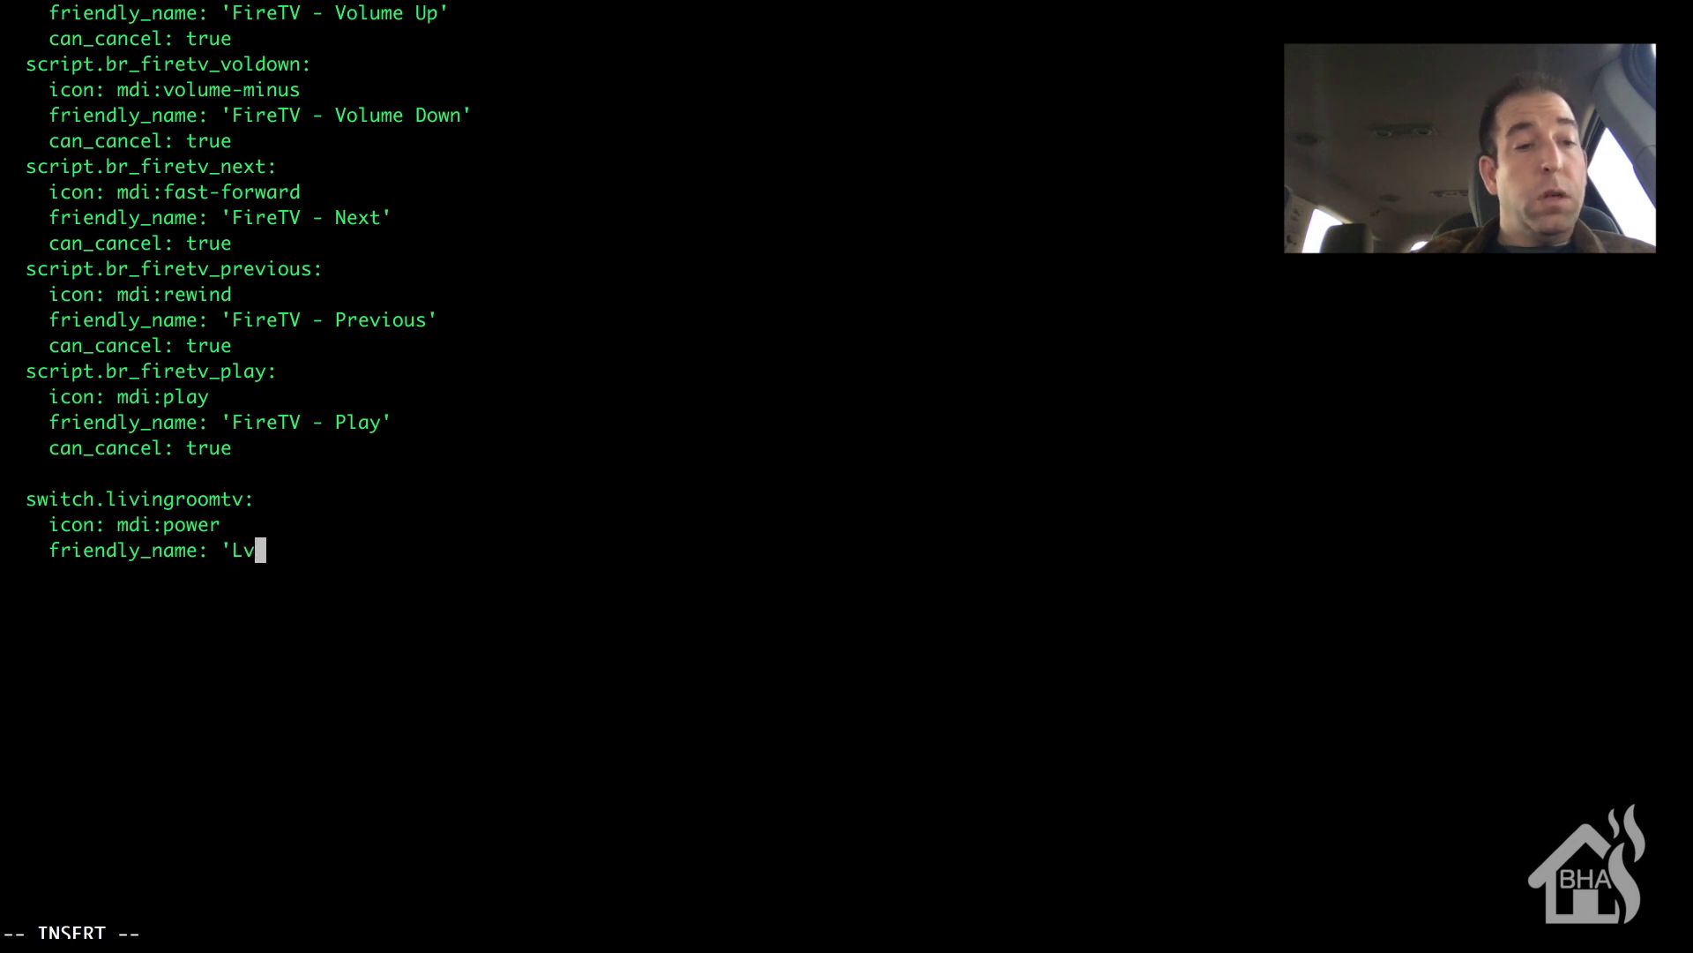
{"action": "key", "text": "BackSpace"}
{"action": "type", "text": "ivingroom TV'"}
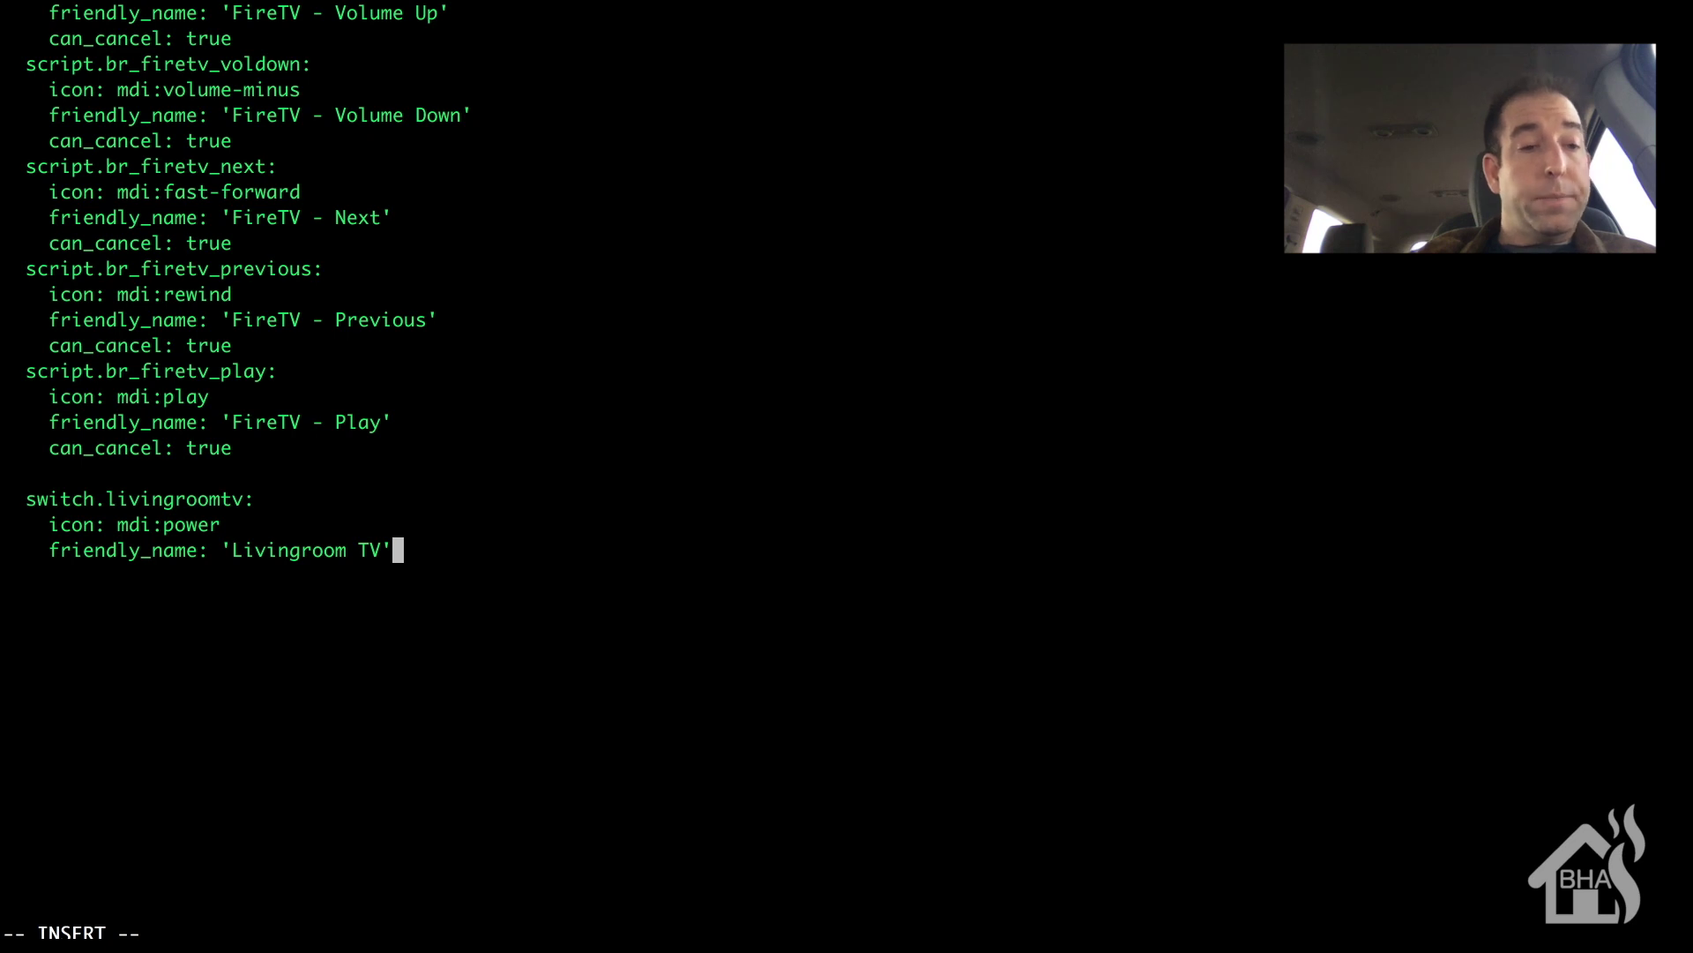
{"action": "key", "text": "Return"}
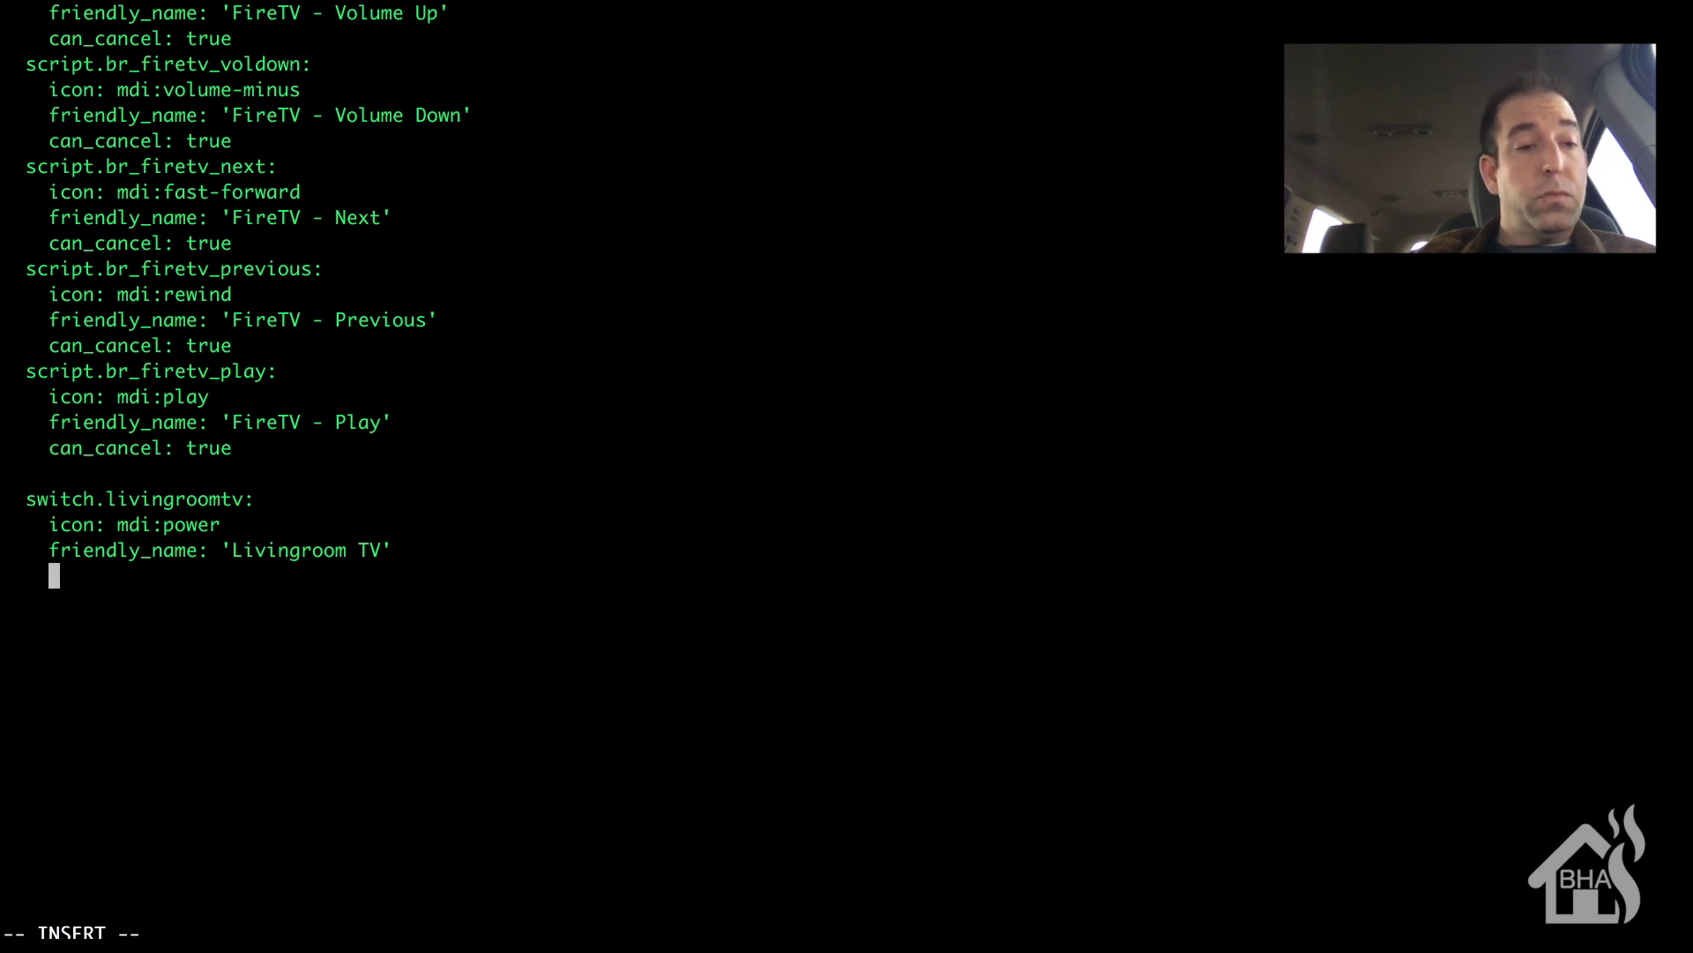
Add emulated_hue: true and emulated_hue_name: 'Livingroom TV' to the switch, then begin a script key
{"action": "type", "text": "emulated"}
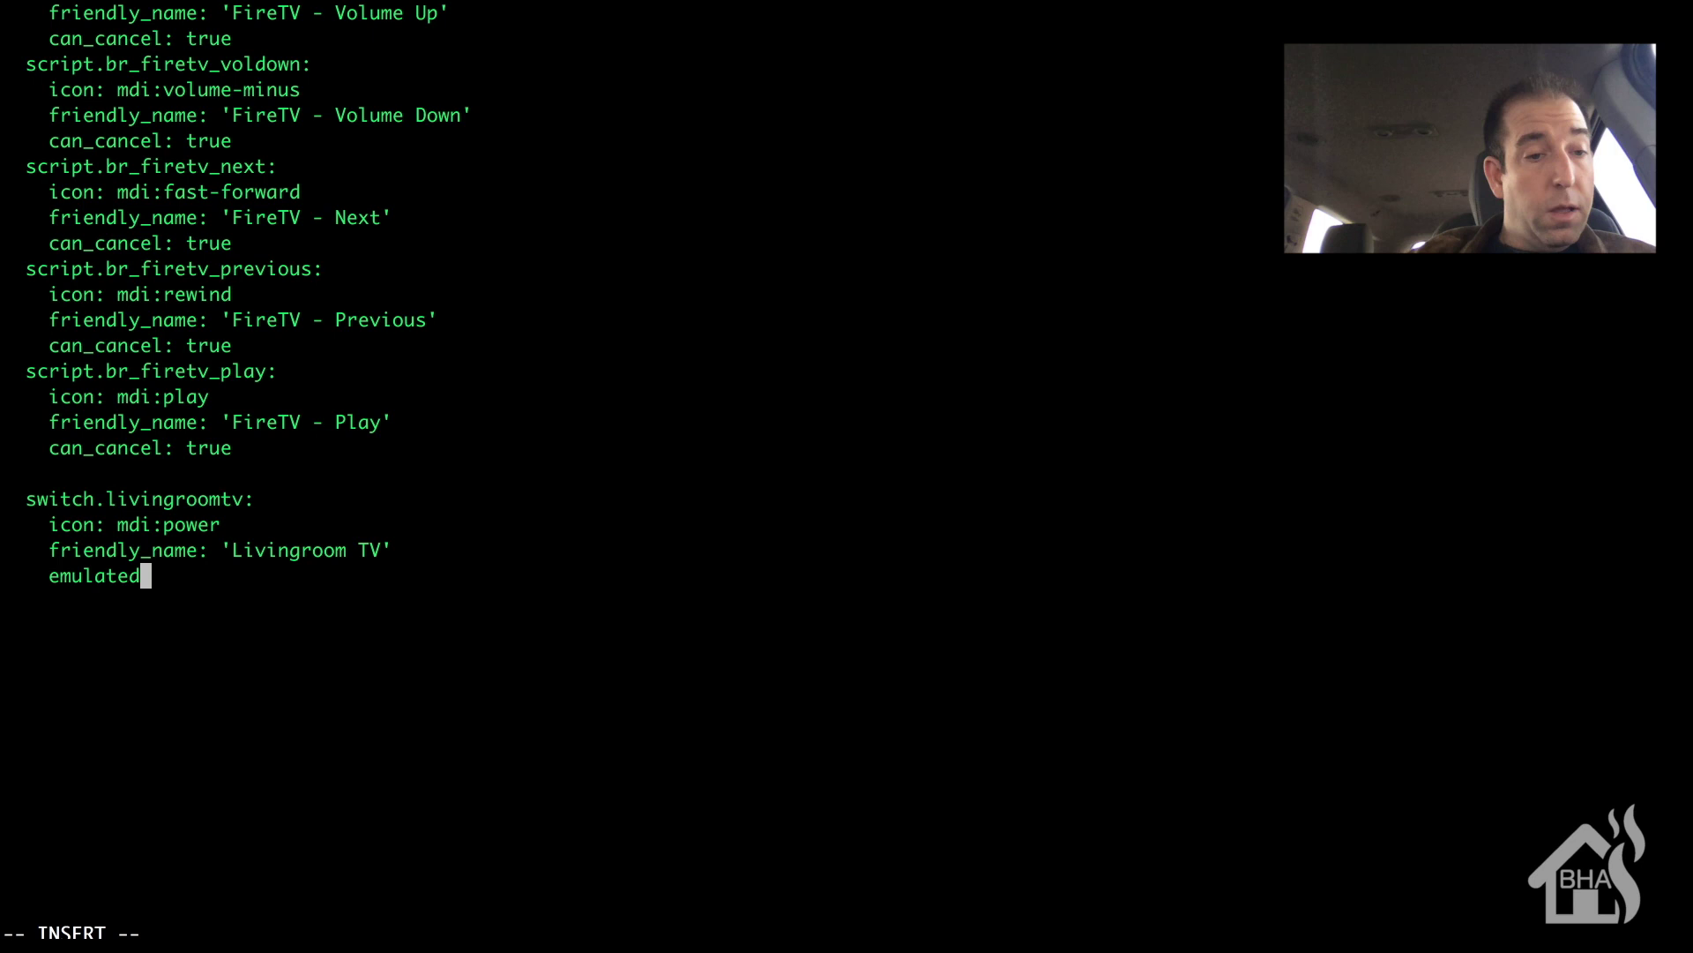
{"action": "type", "text": "_hue:"}
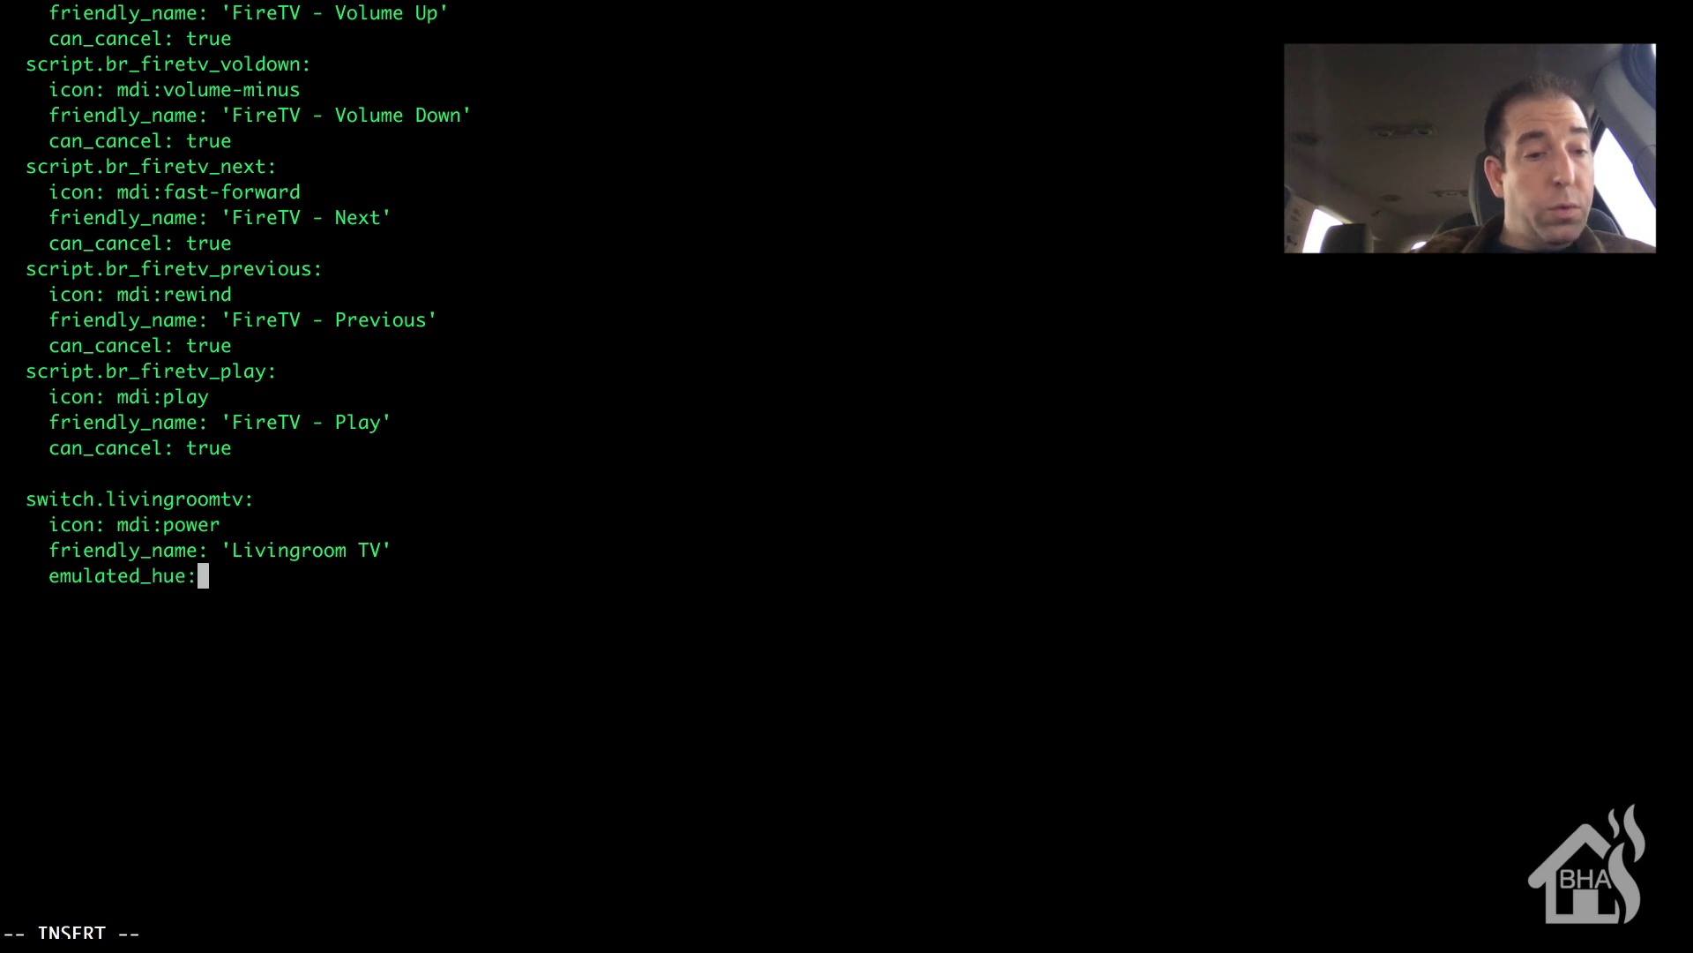
{"action": "type", "text": " true"}
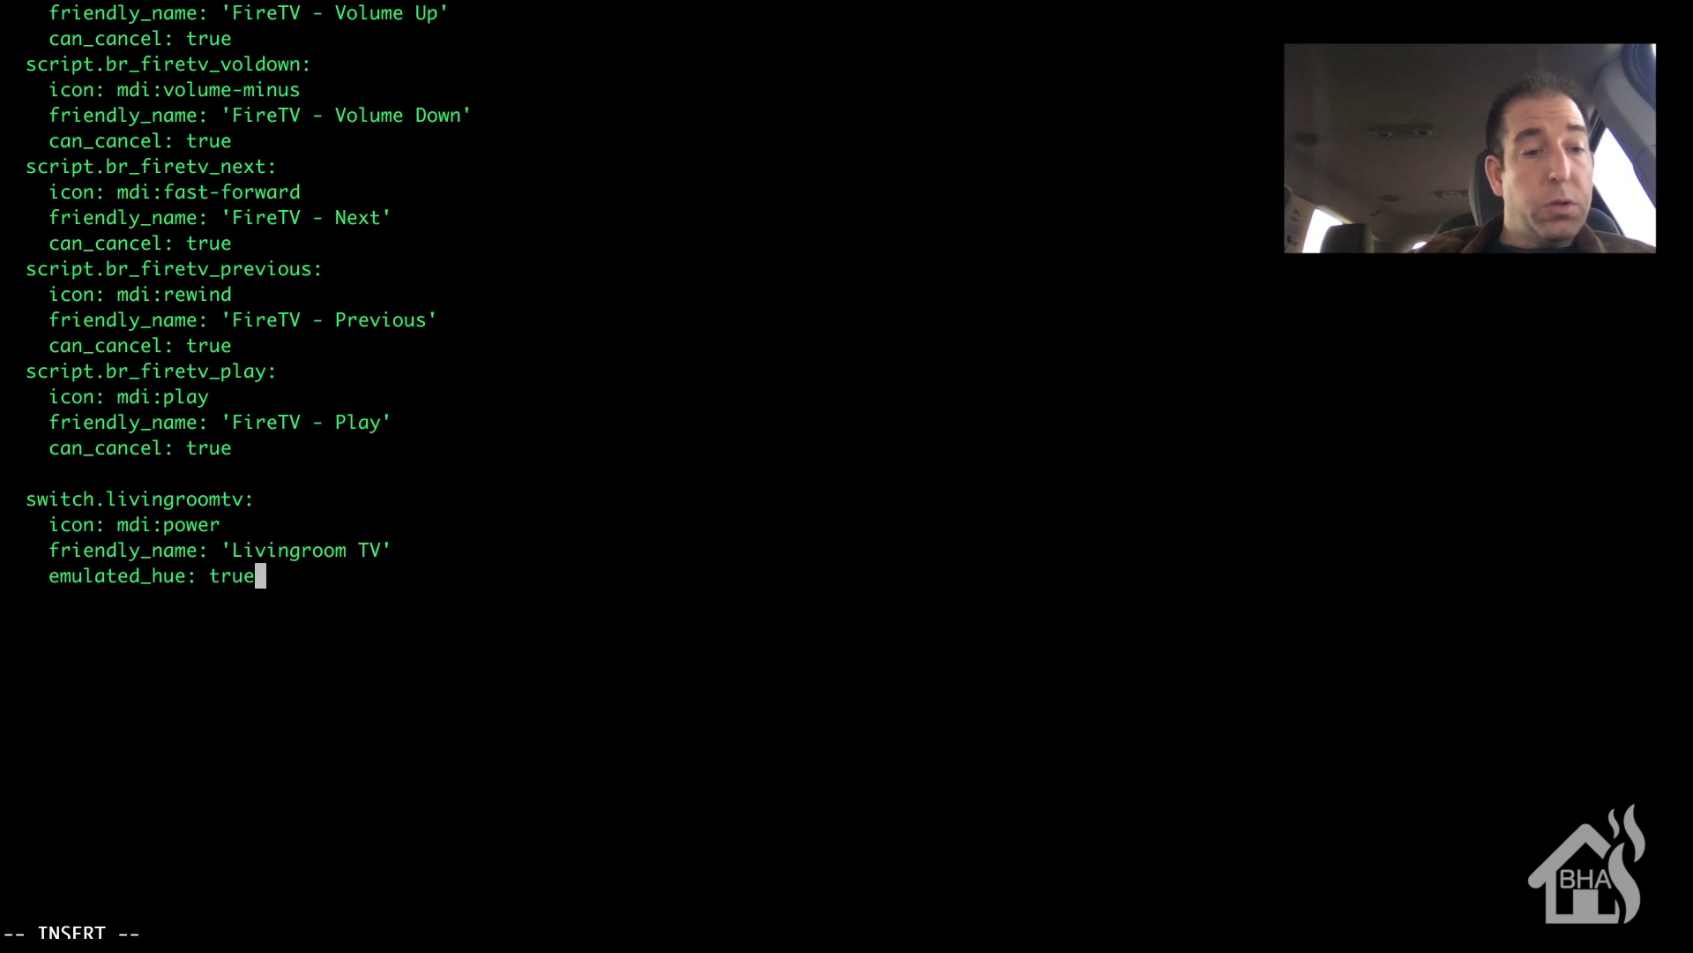
{"action": "key", "text": "Return"}
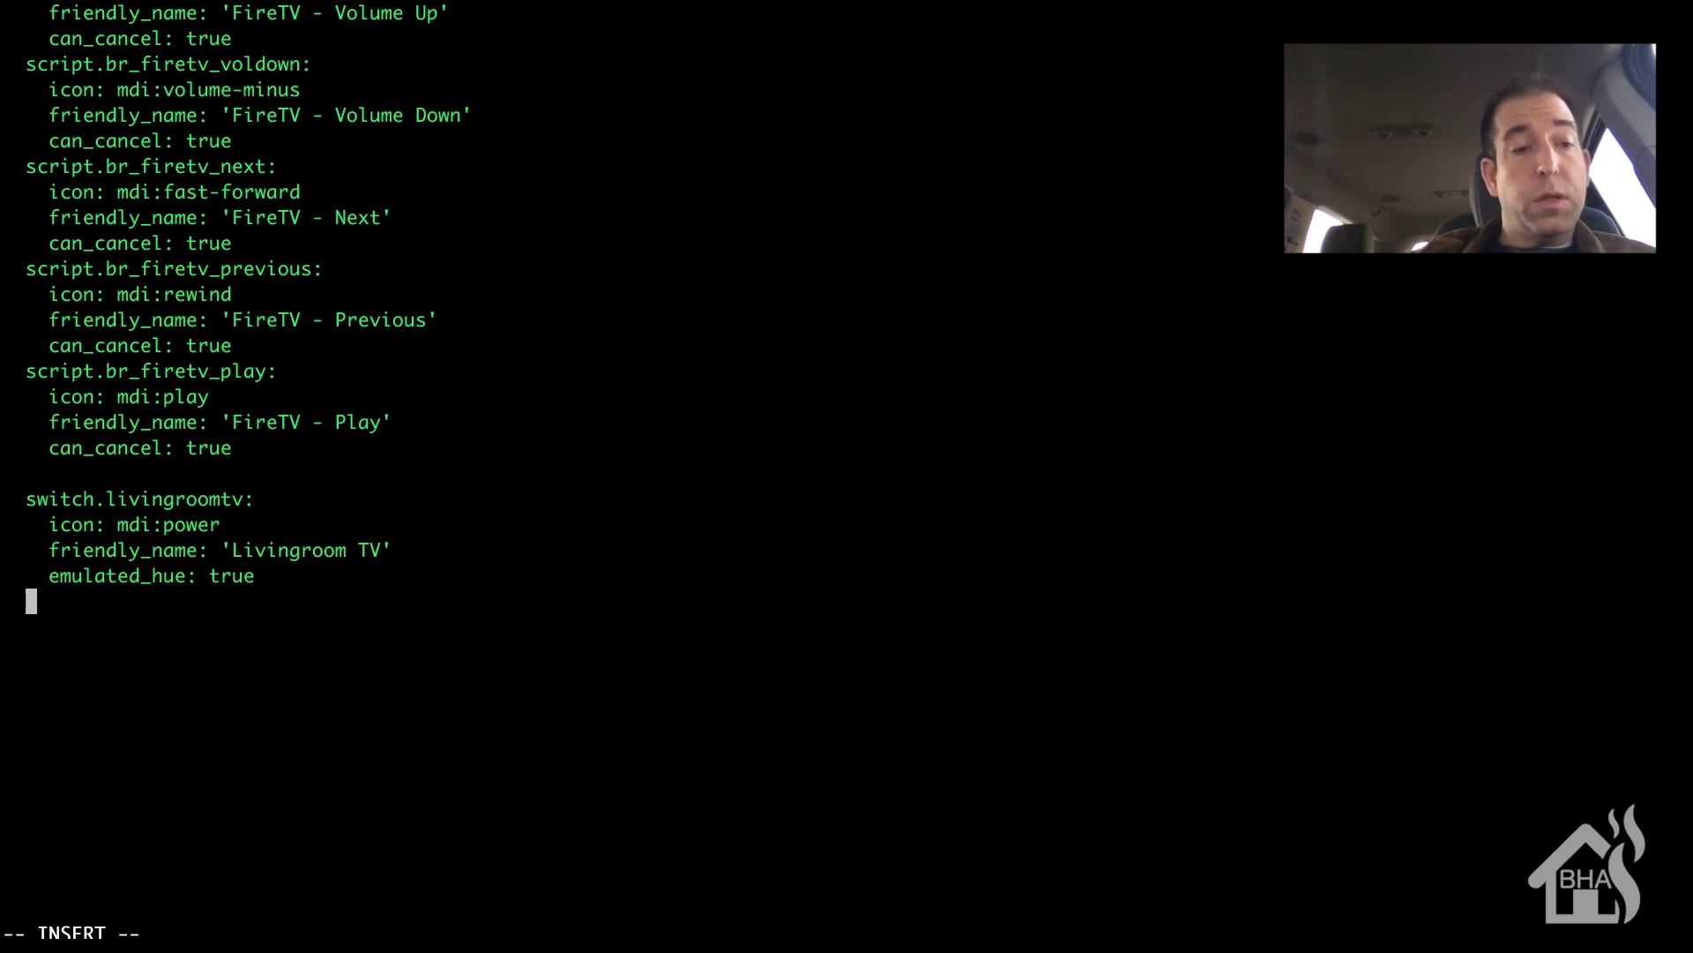
{"action": "type", "text": "eu"}
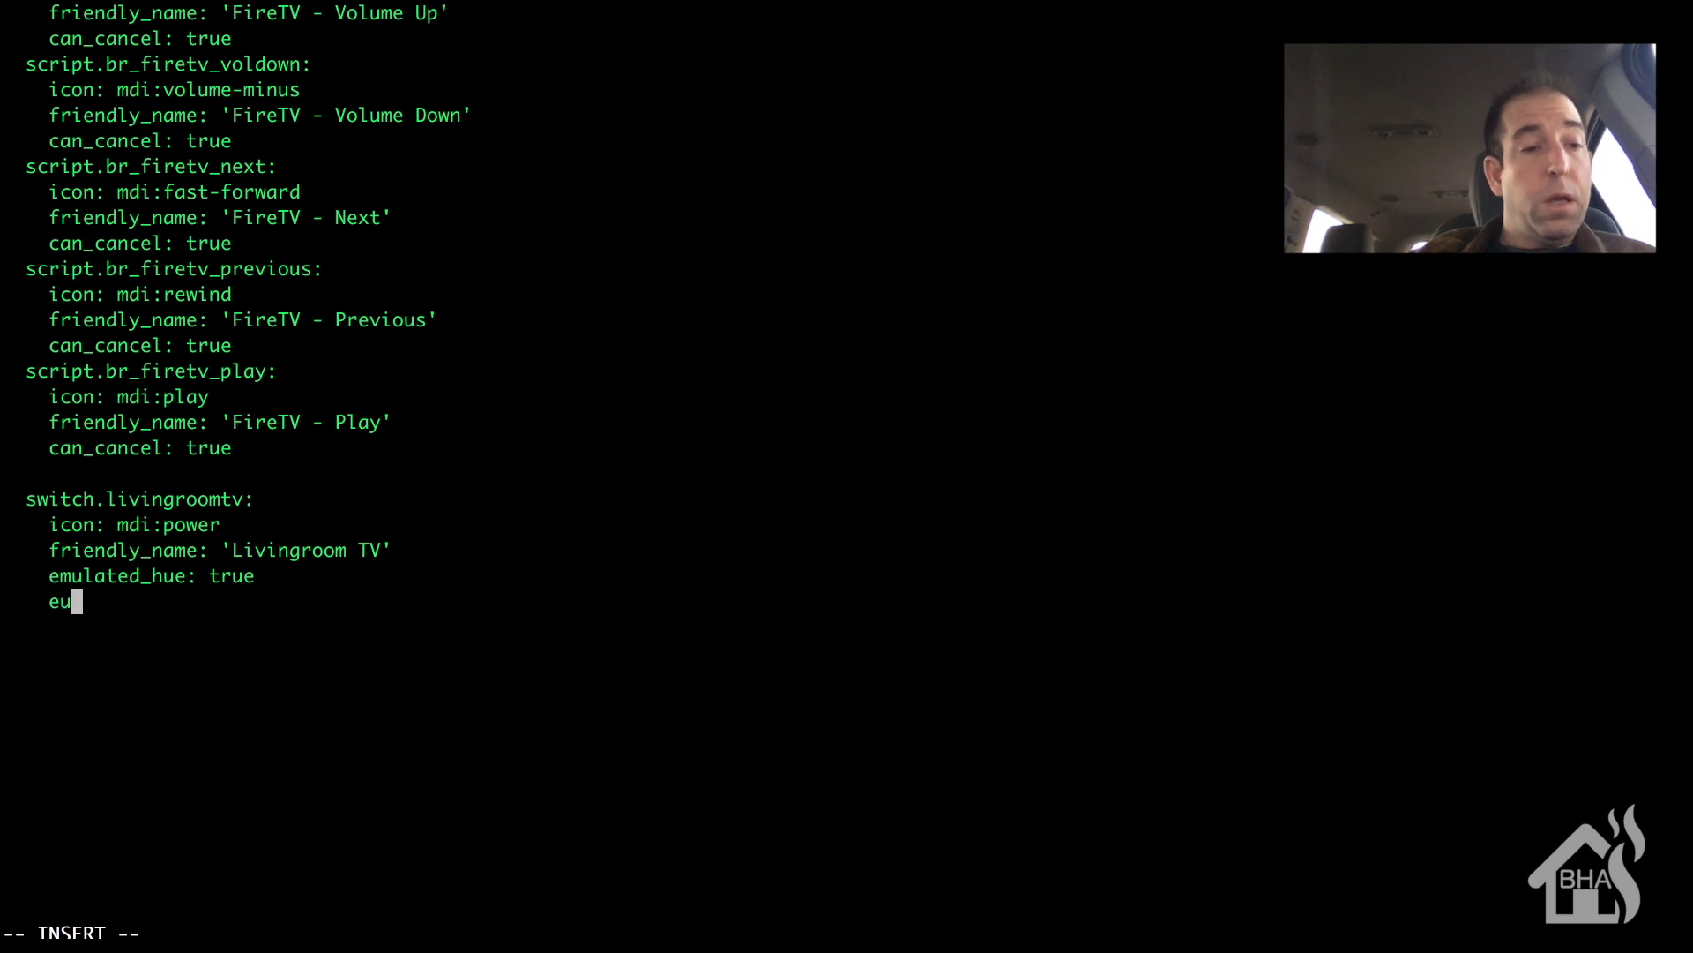
{"action": "key", "text": "BackSpace"}
{"action": "type", "text": "mulat"}
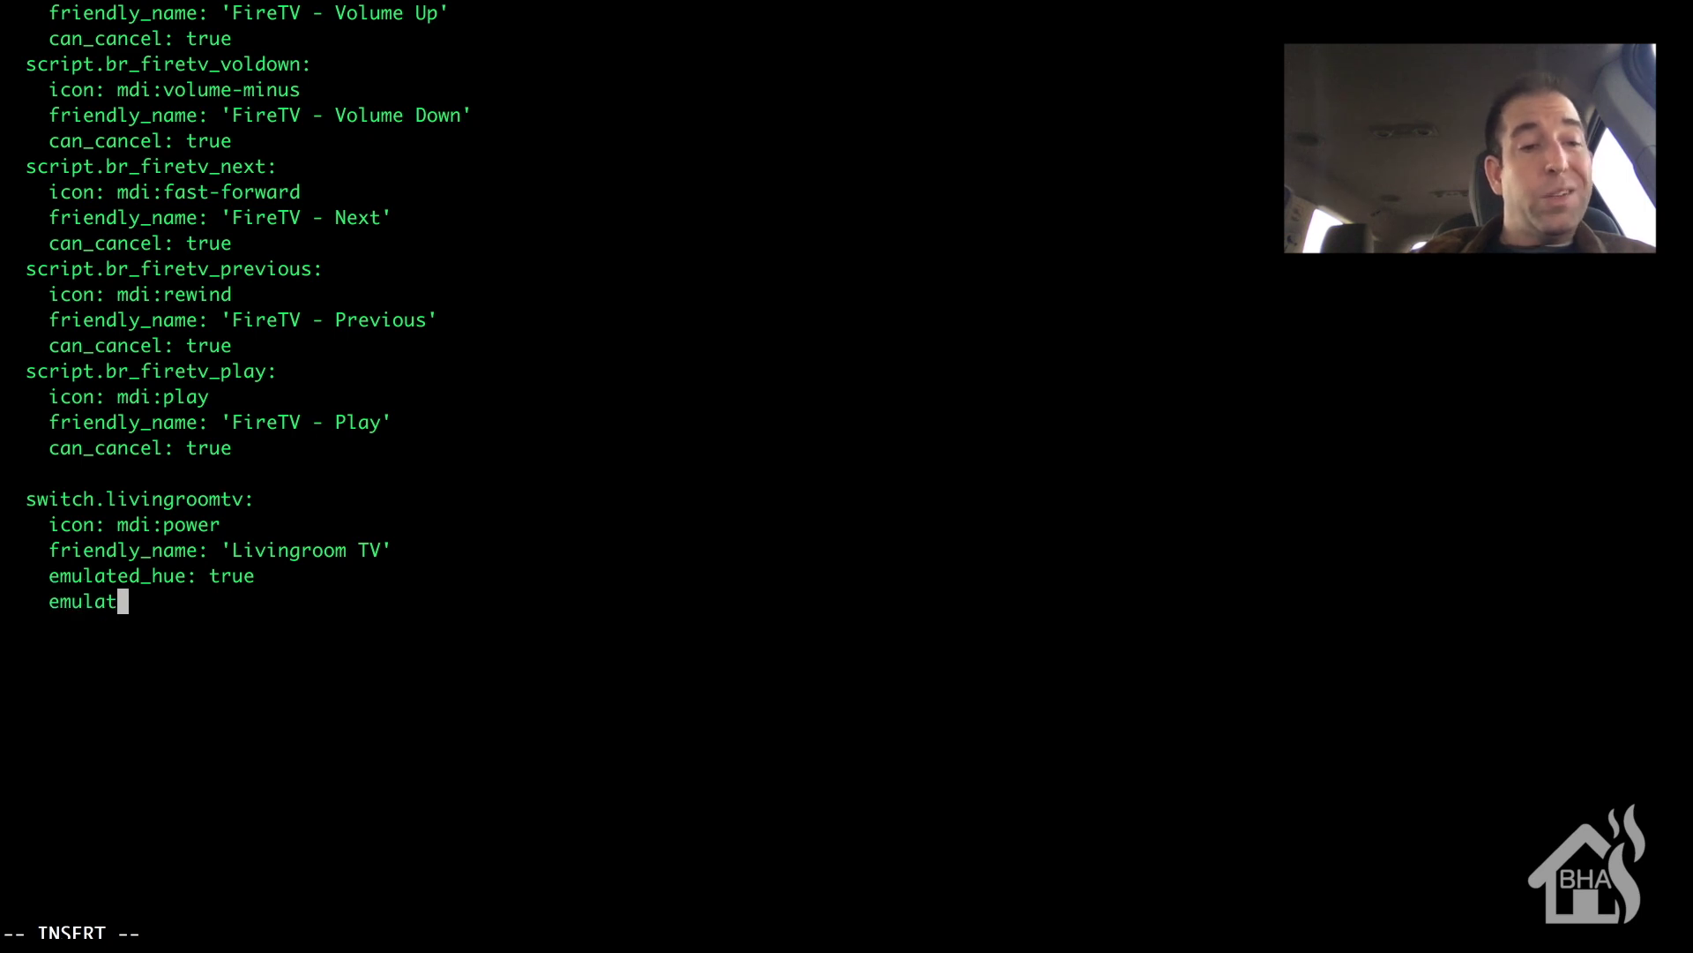
{"action": "type", "text": "ed_hu"}
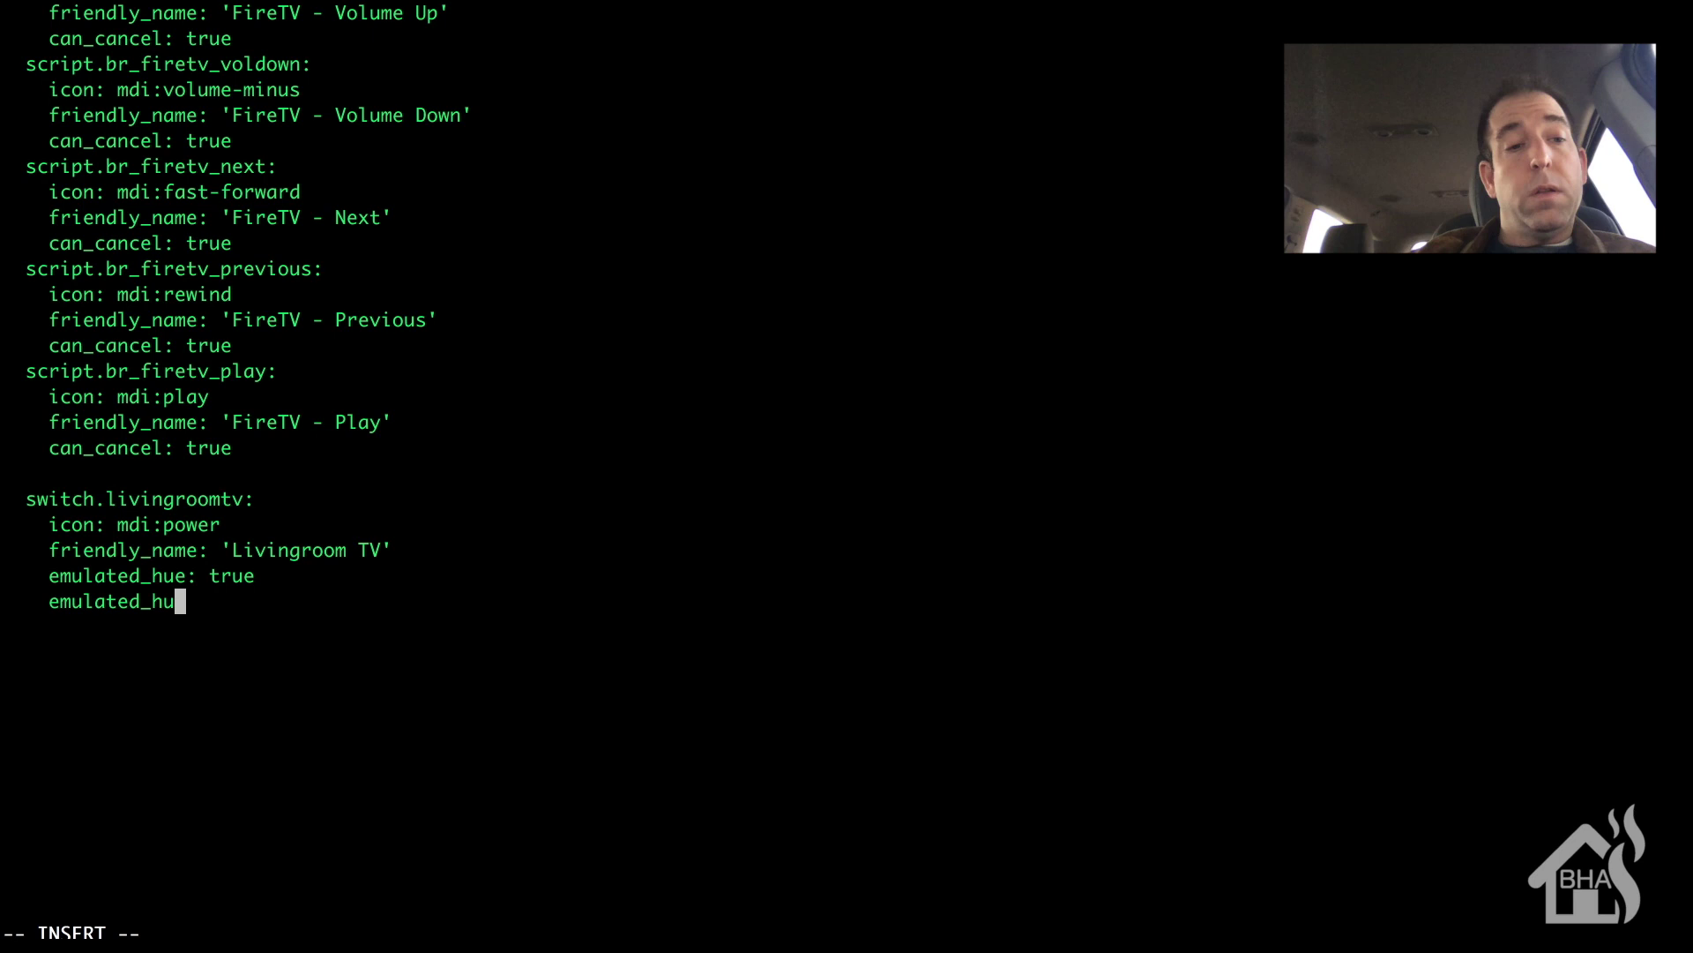
{"action": "type", "text": "e_name"}
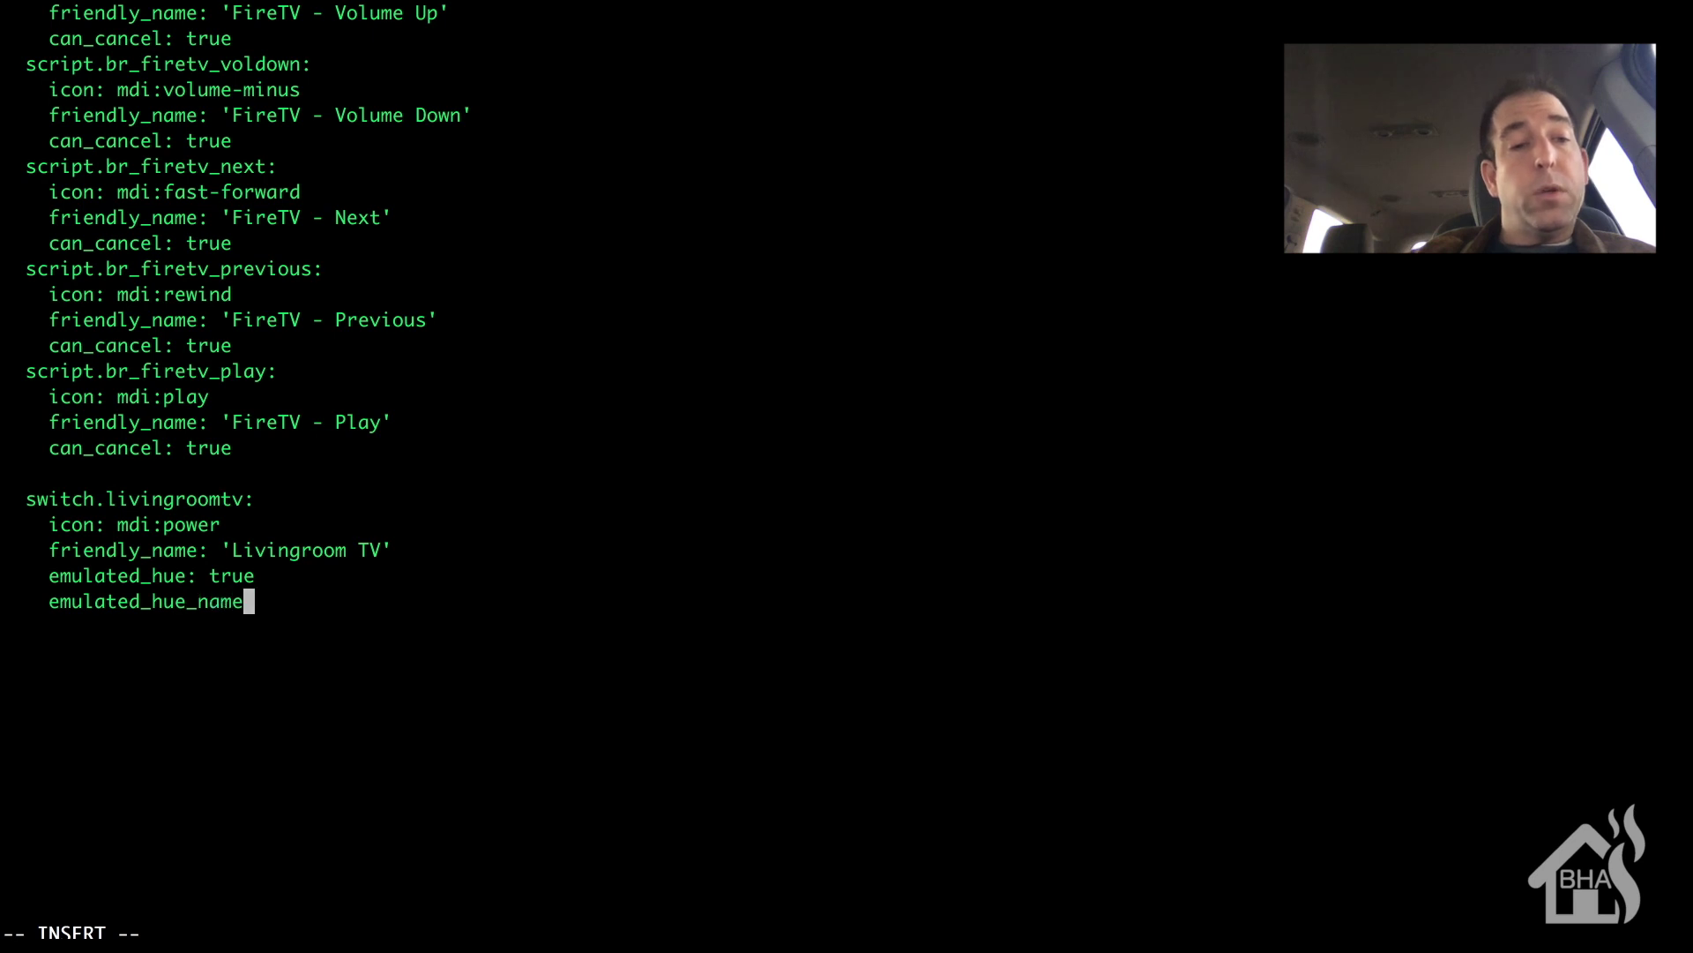
{"action": "type", "text": ": '"}
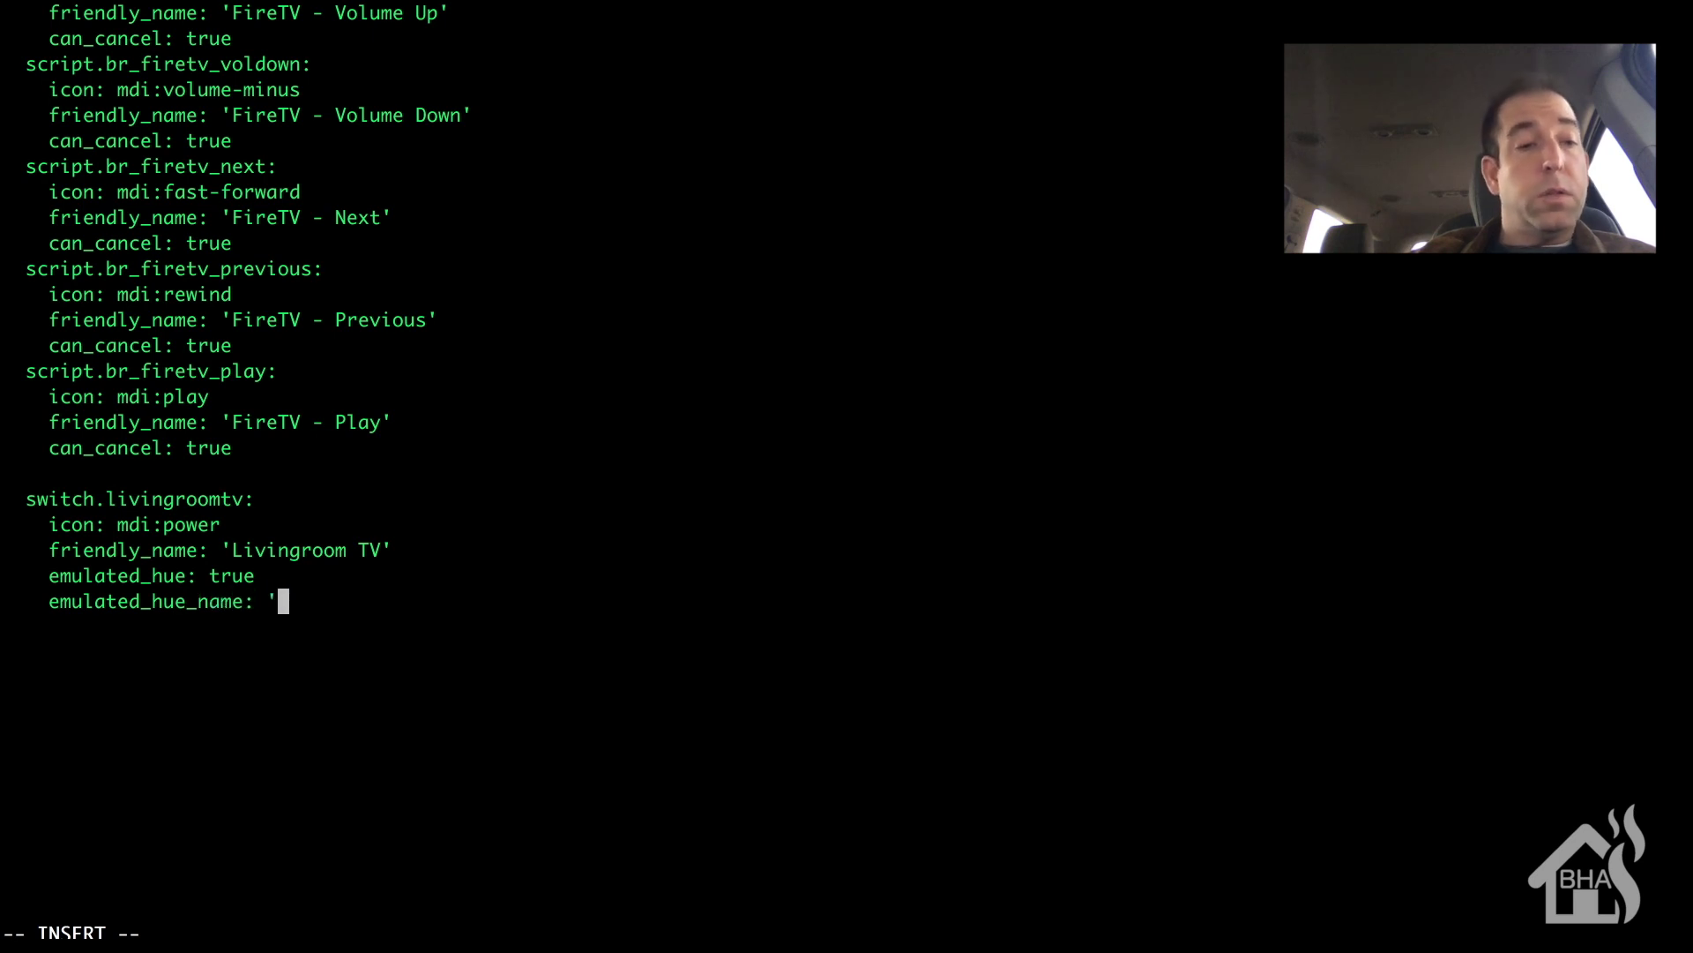
{"action": "type", "text": "Livingroom"}
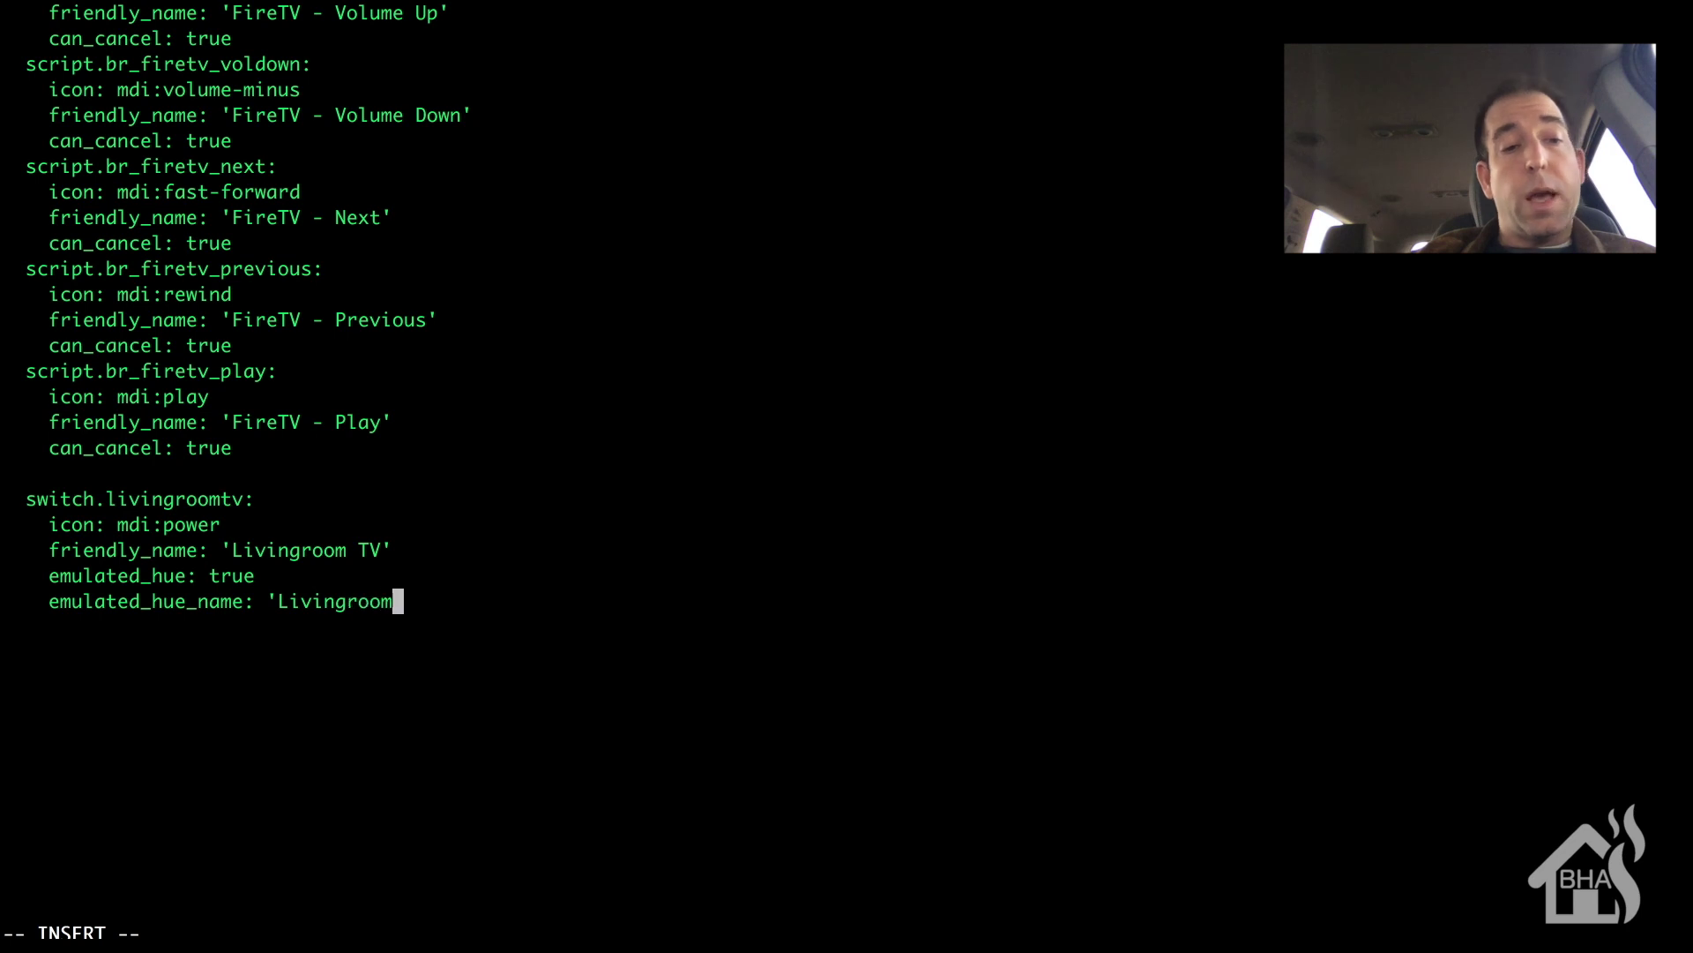
{"action": "type", "text": " TV'"}
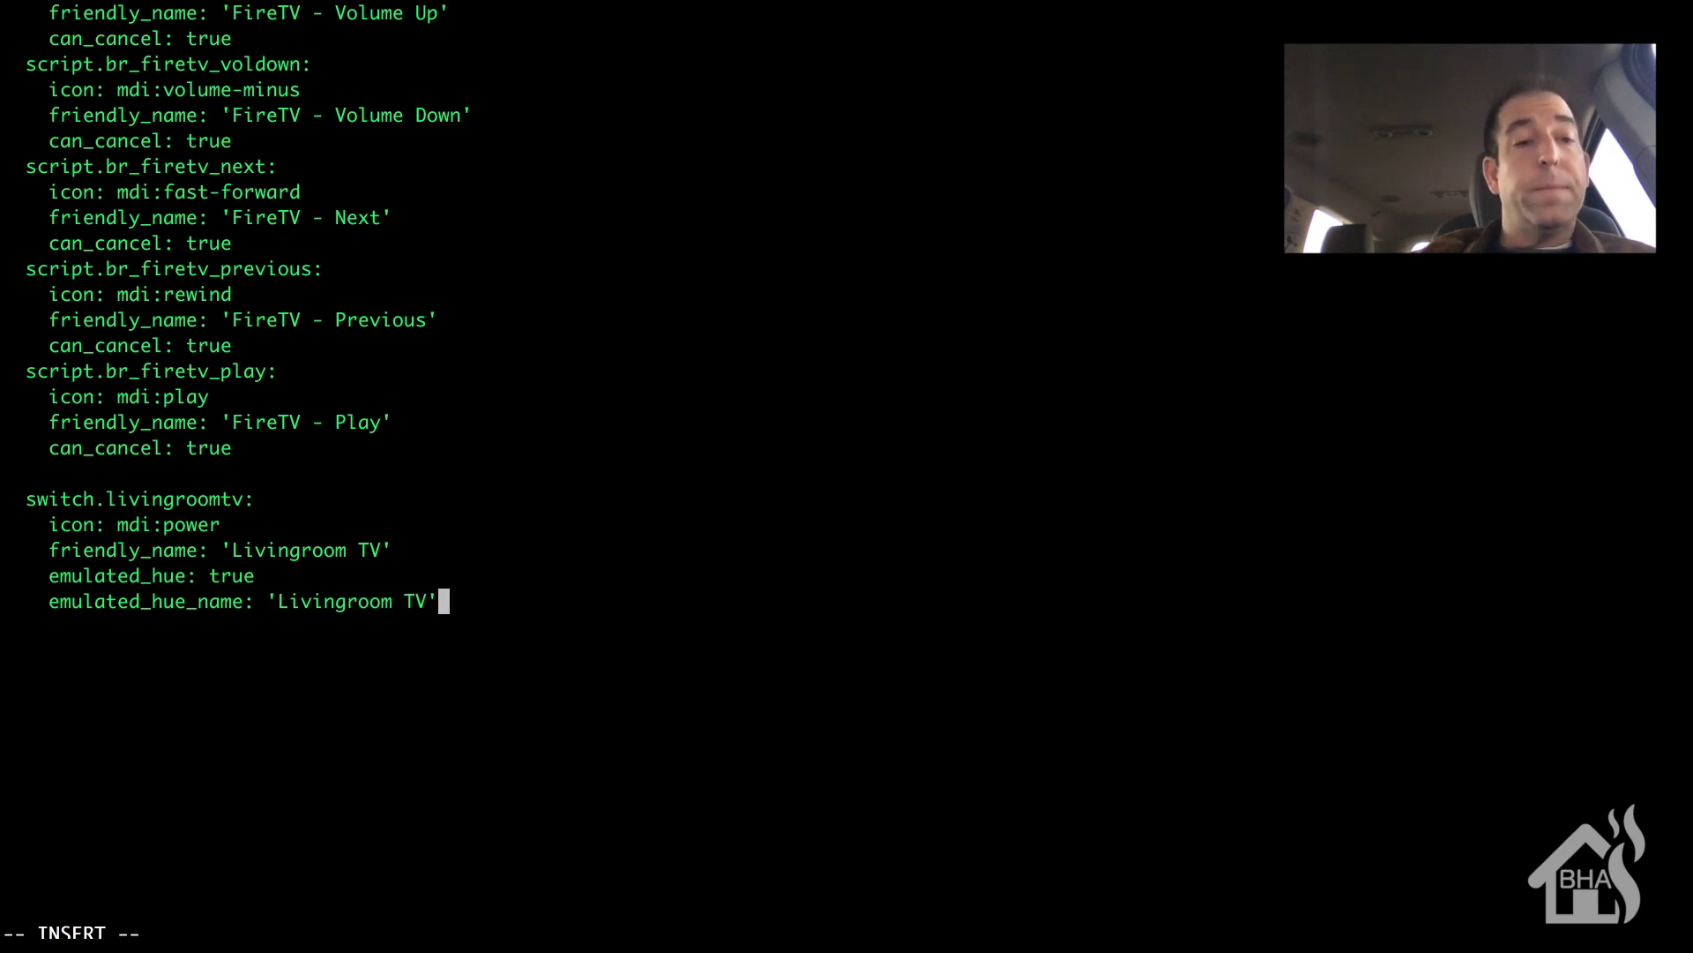
{"action": "key", "text": "Return"}
{"action": "key", "text": "Return"}
{"action": "type", "text": "scr"}
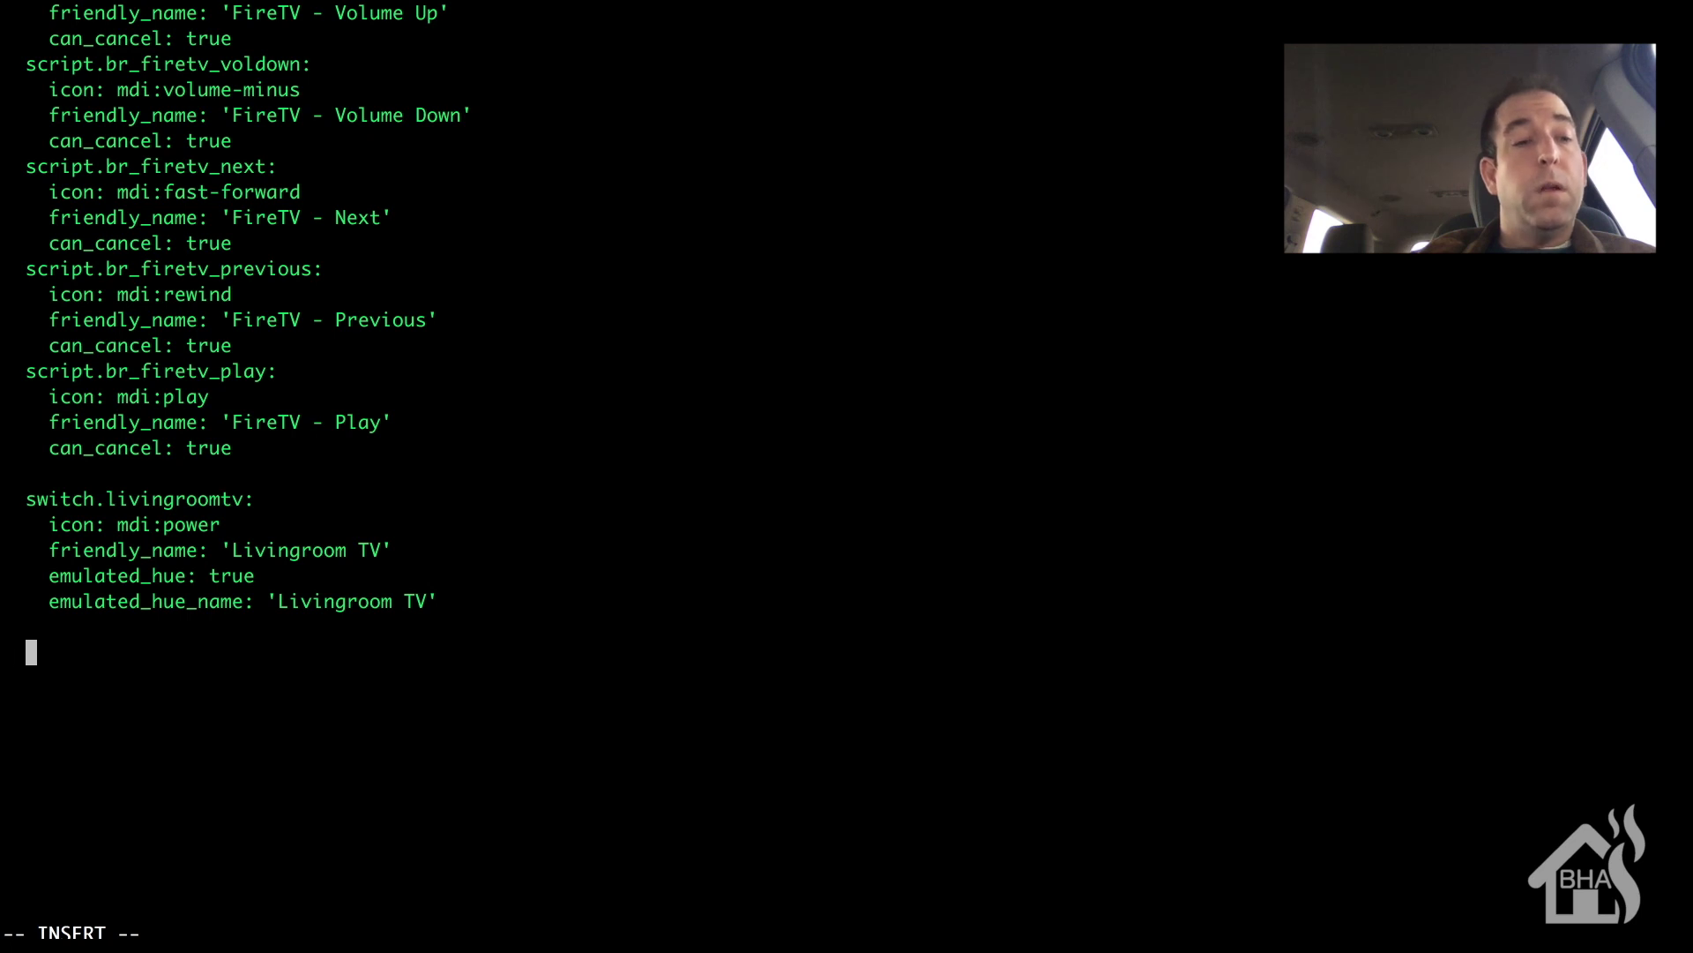
{"action": "type", "text": "ipt"}
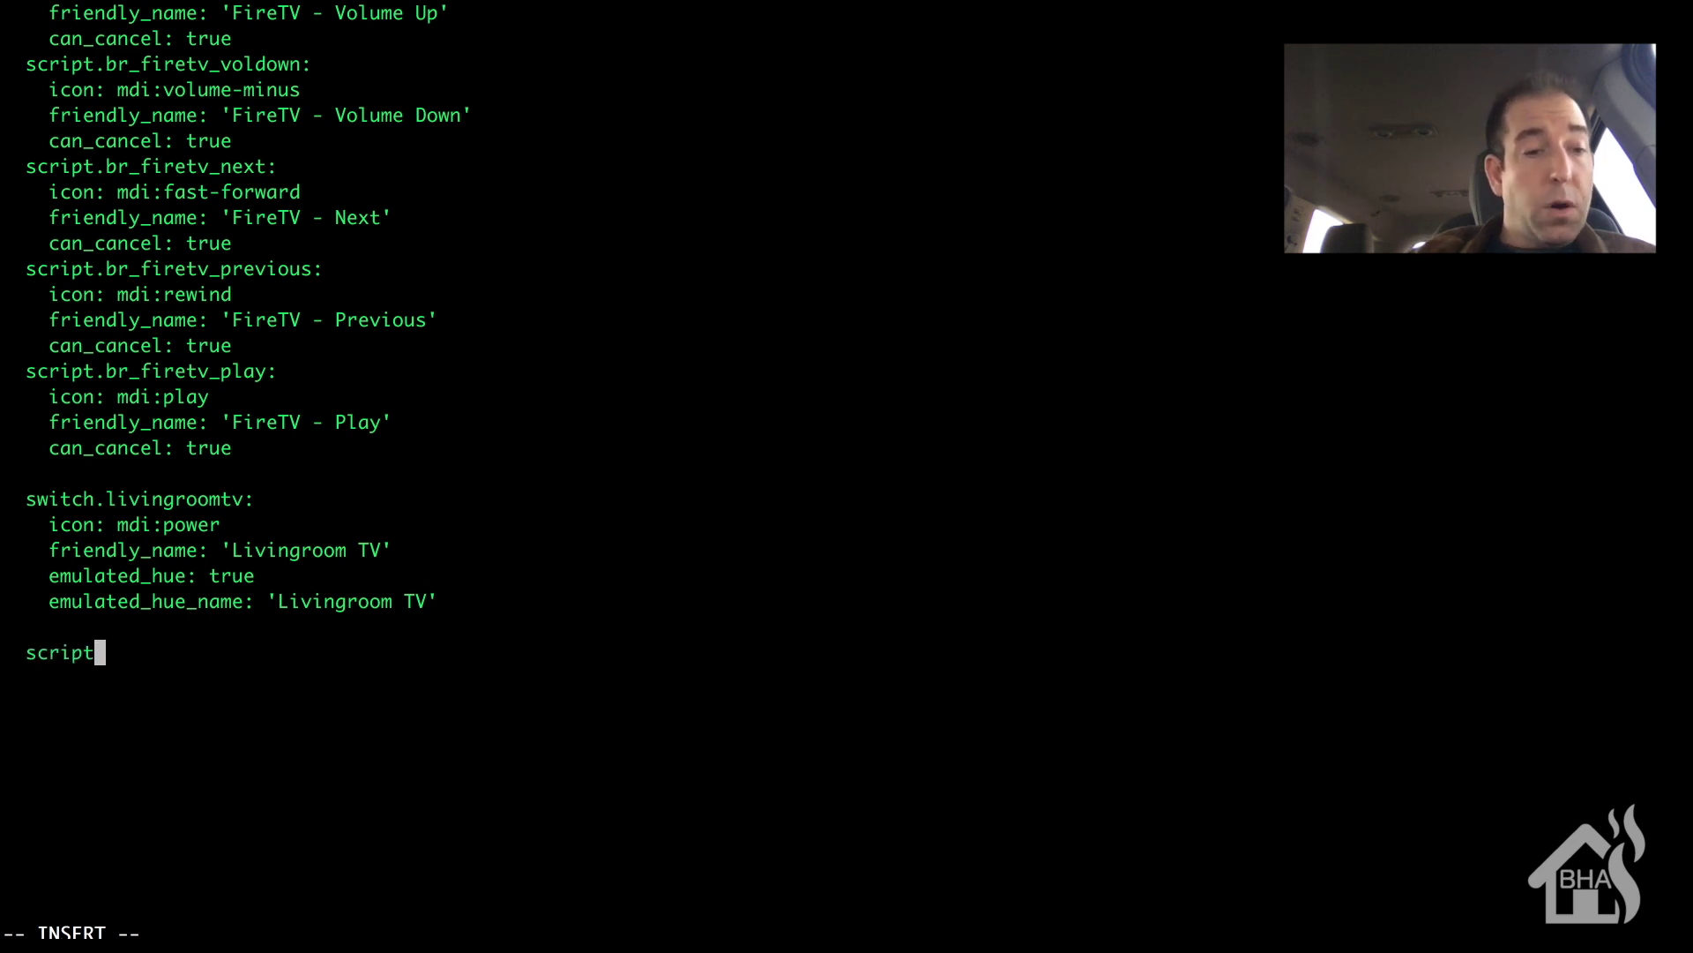
{"action": "type", "text": ".turnonn"}
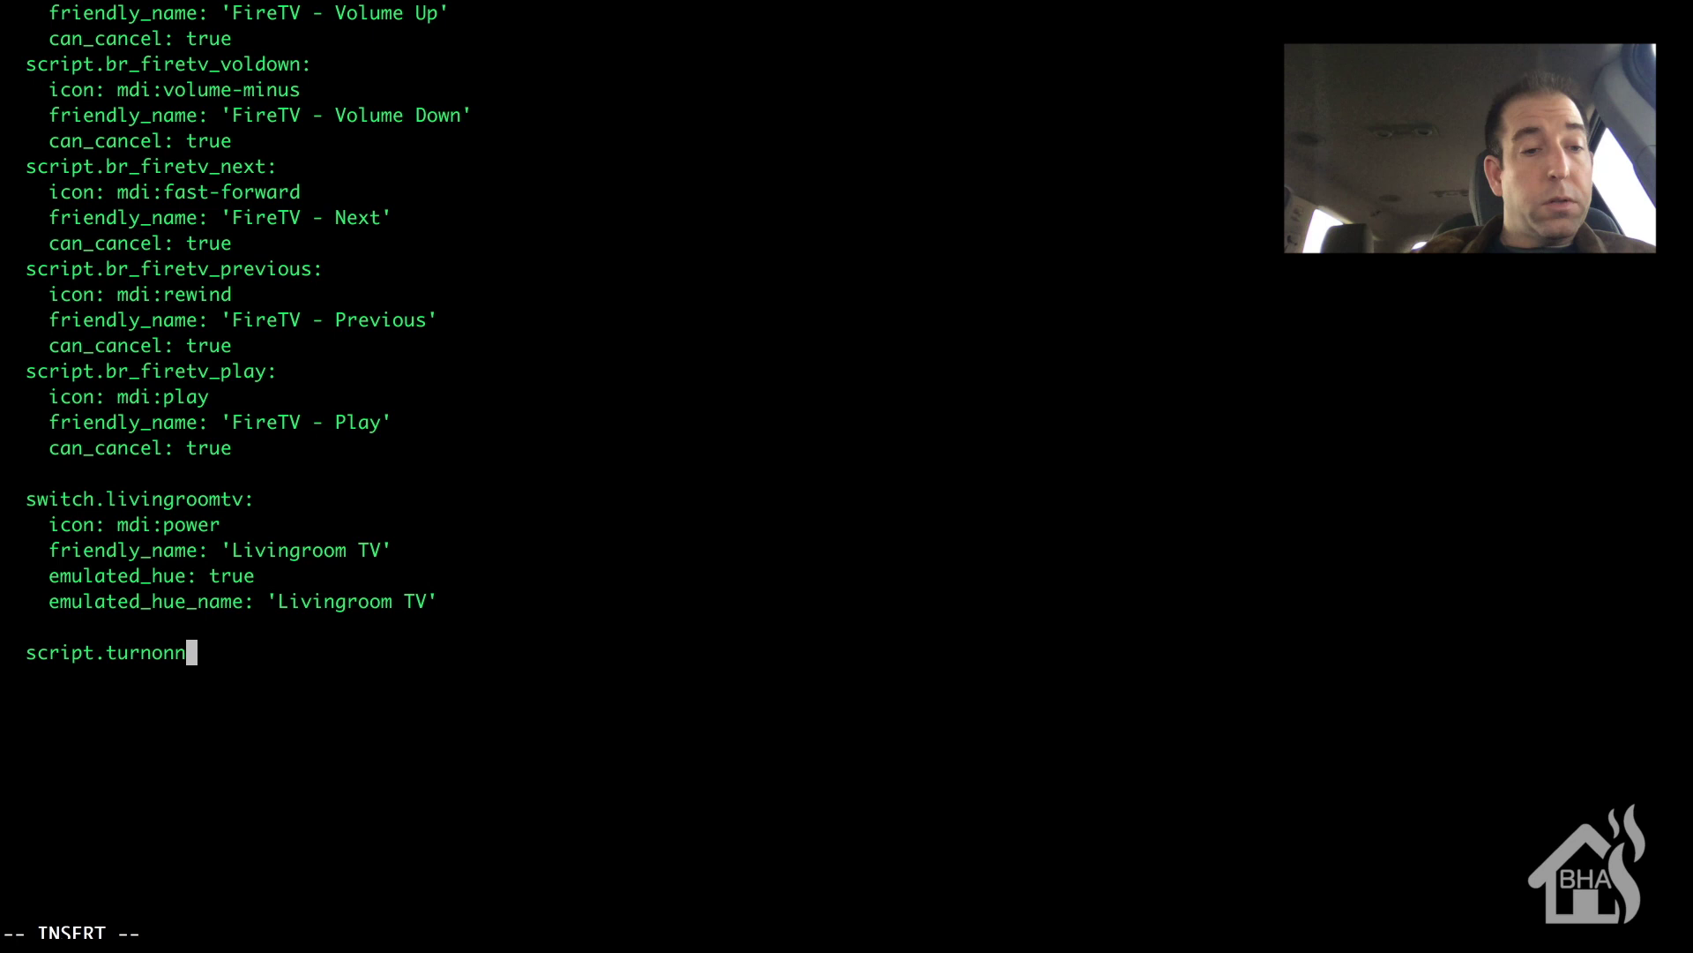
Complete the script.turnonnick entry with friendly_name 'Cable - Turn on Nick'
{"action": "type", "text": "ick:"}
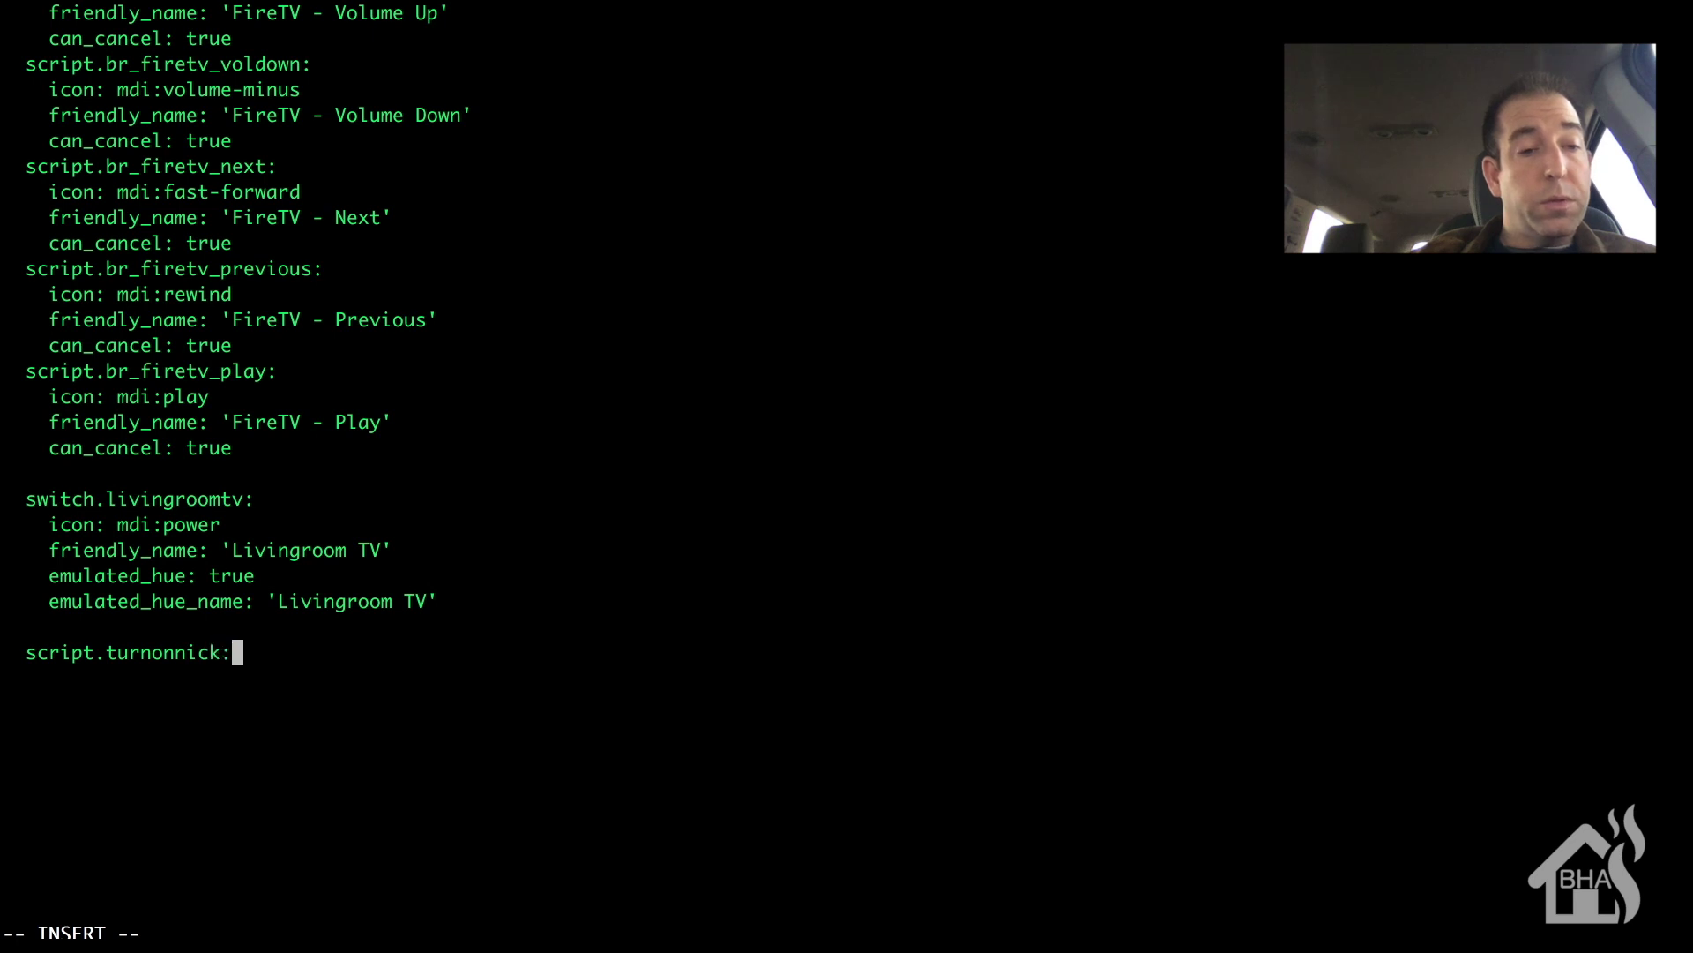
{"action": "key", "text": "Return"}
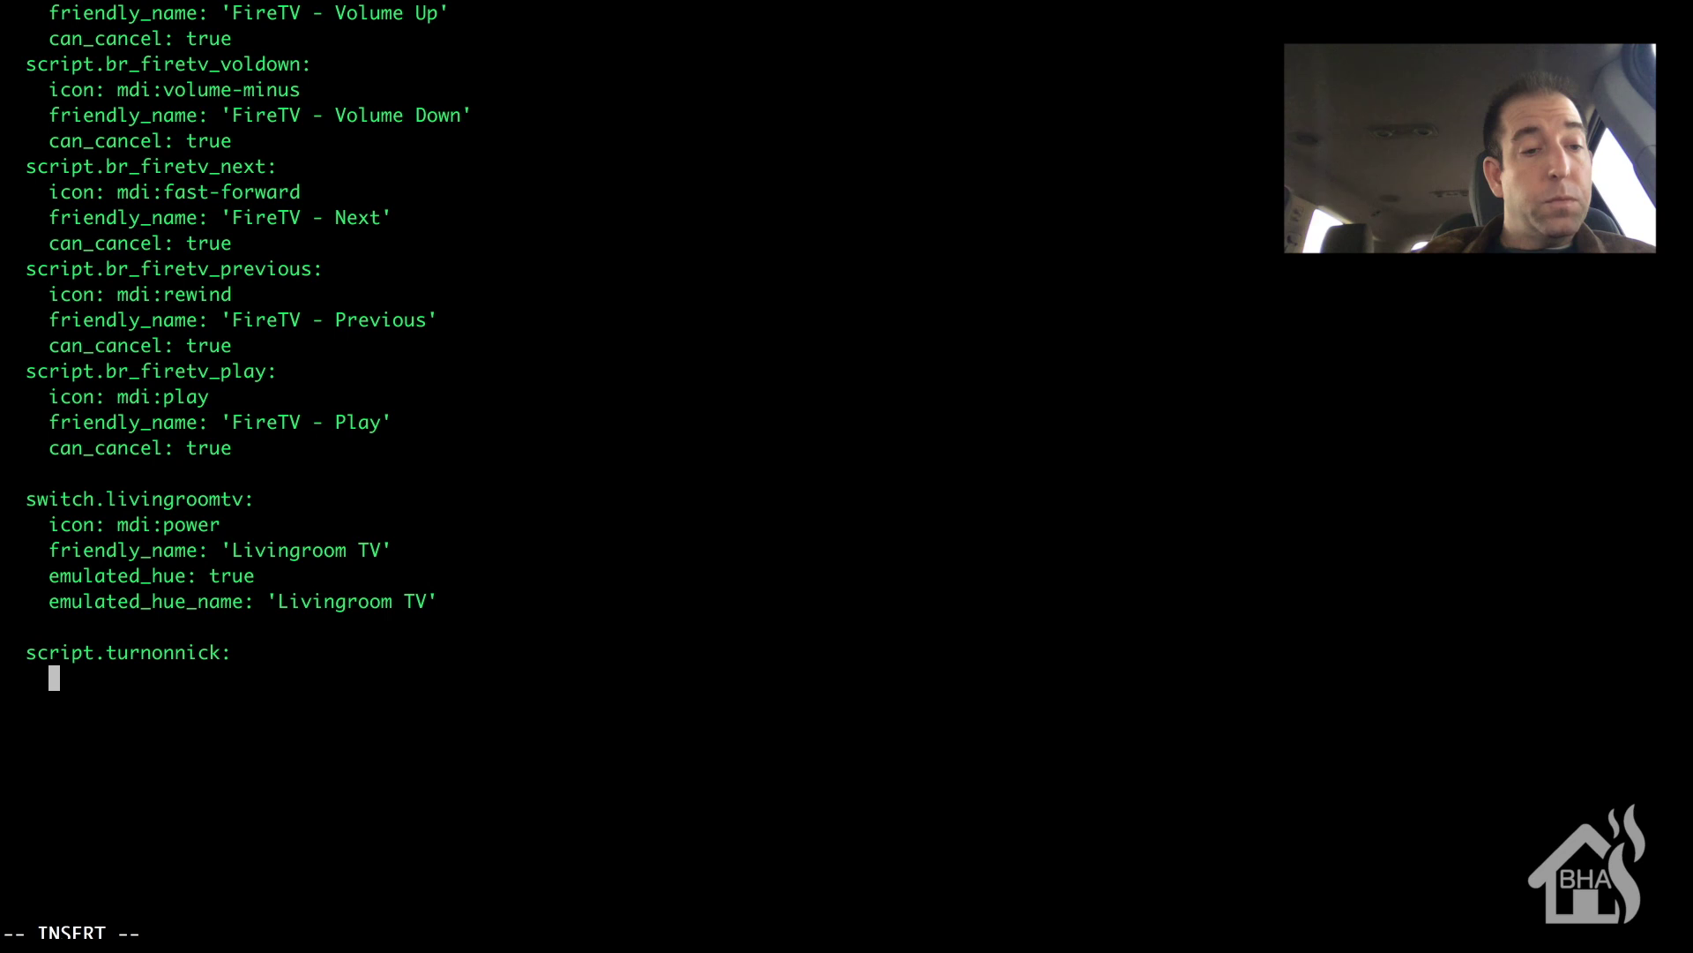
{"action": "type", "text": "f"}
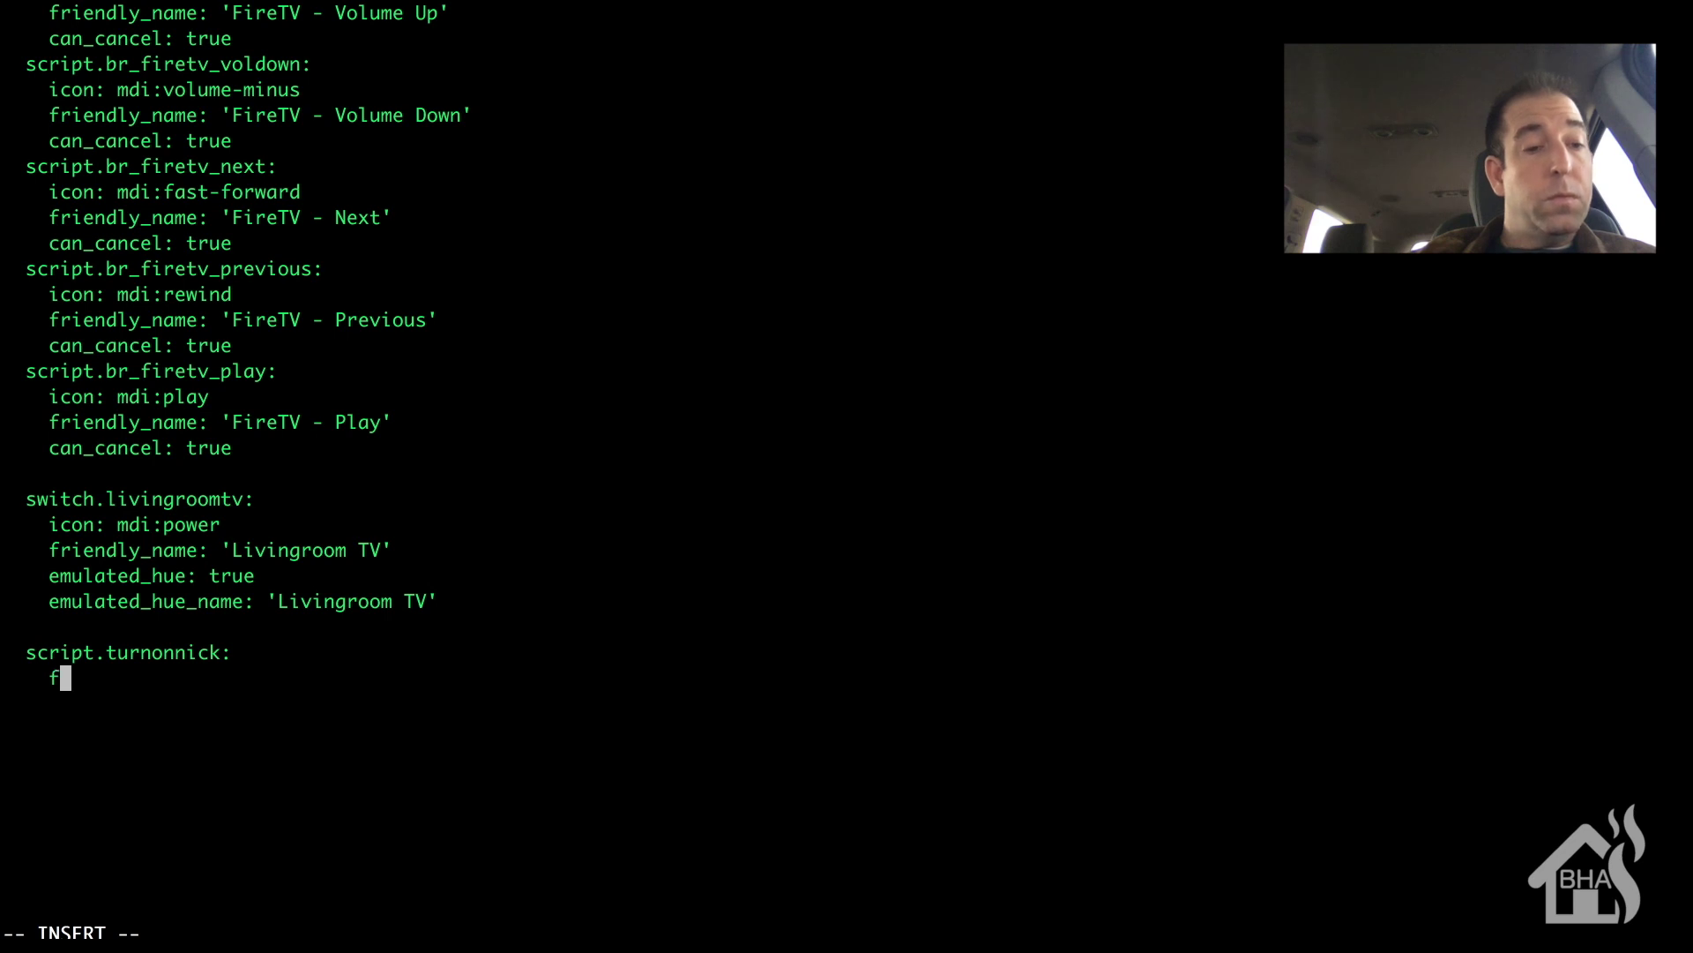
{"action": "type", "text": "riendly_name"}
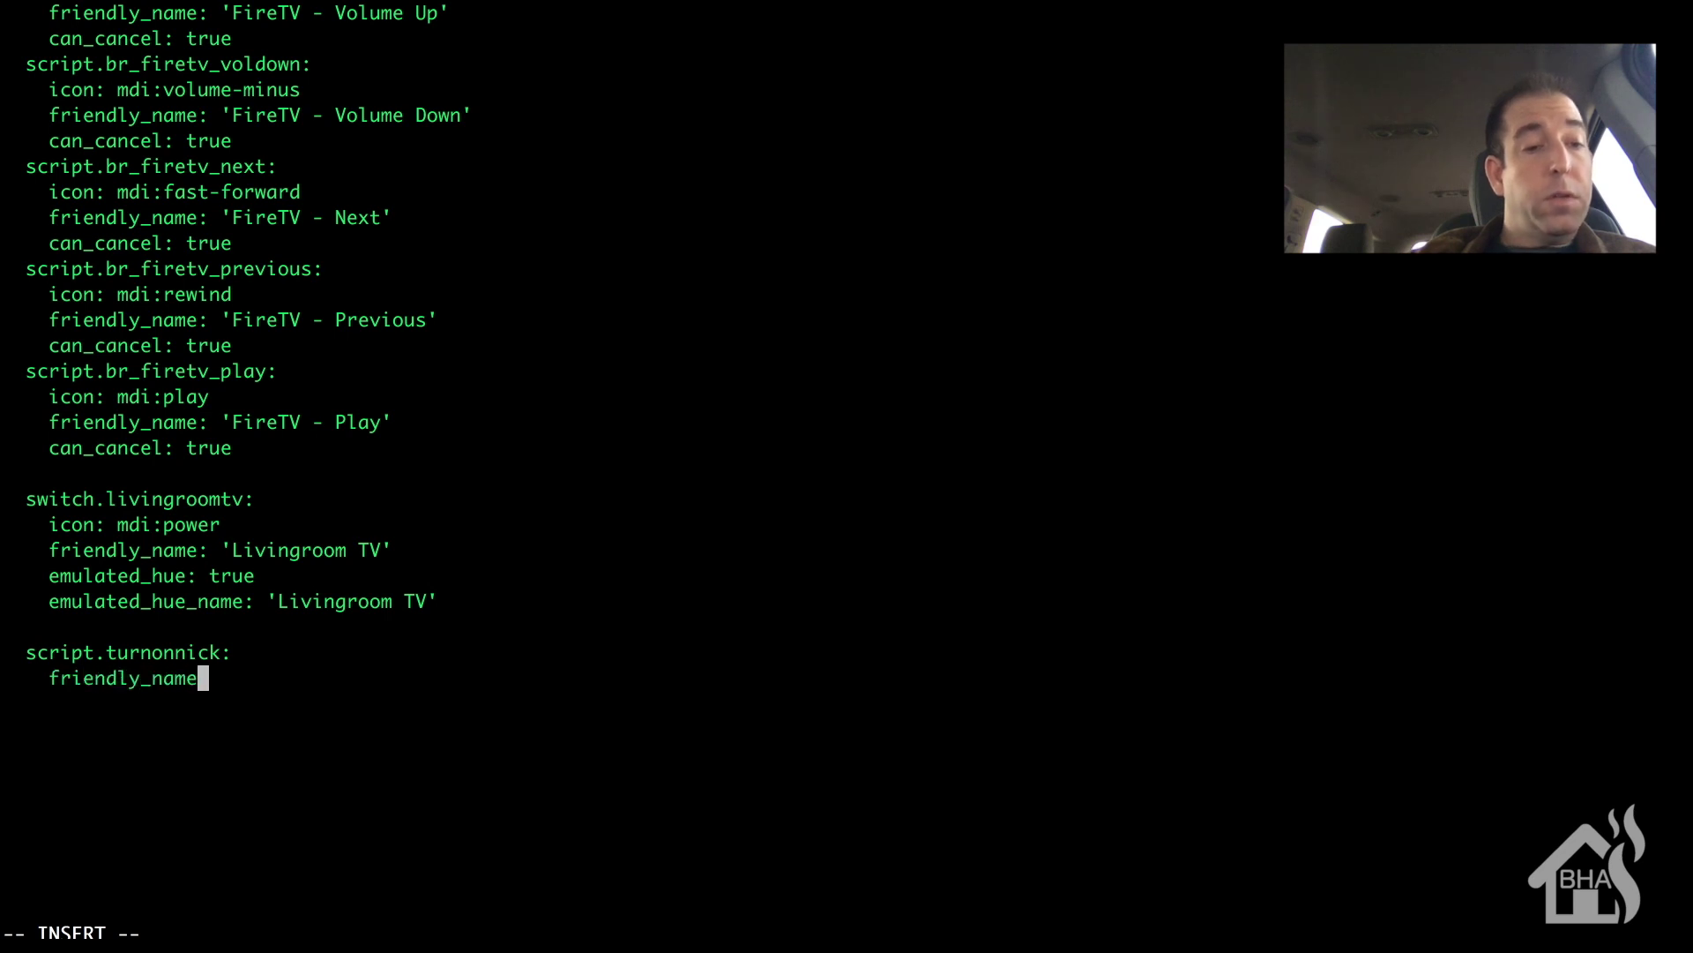
{"action": "type", "text": ": 'Cable"}
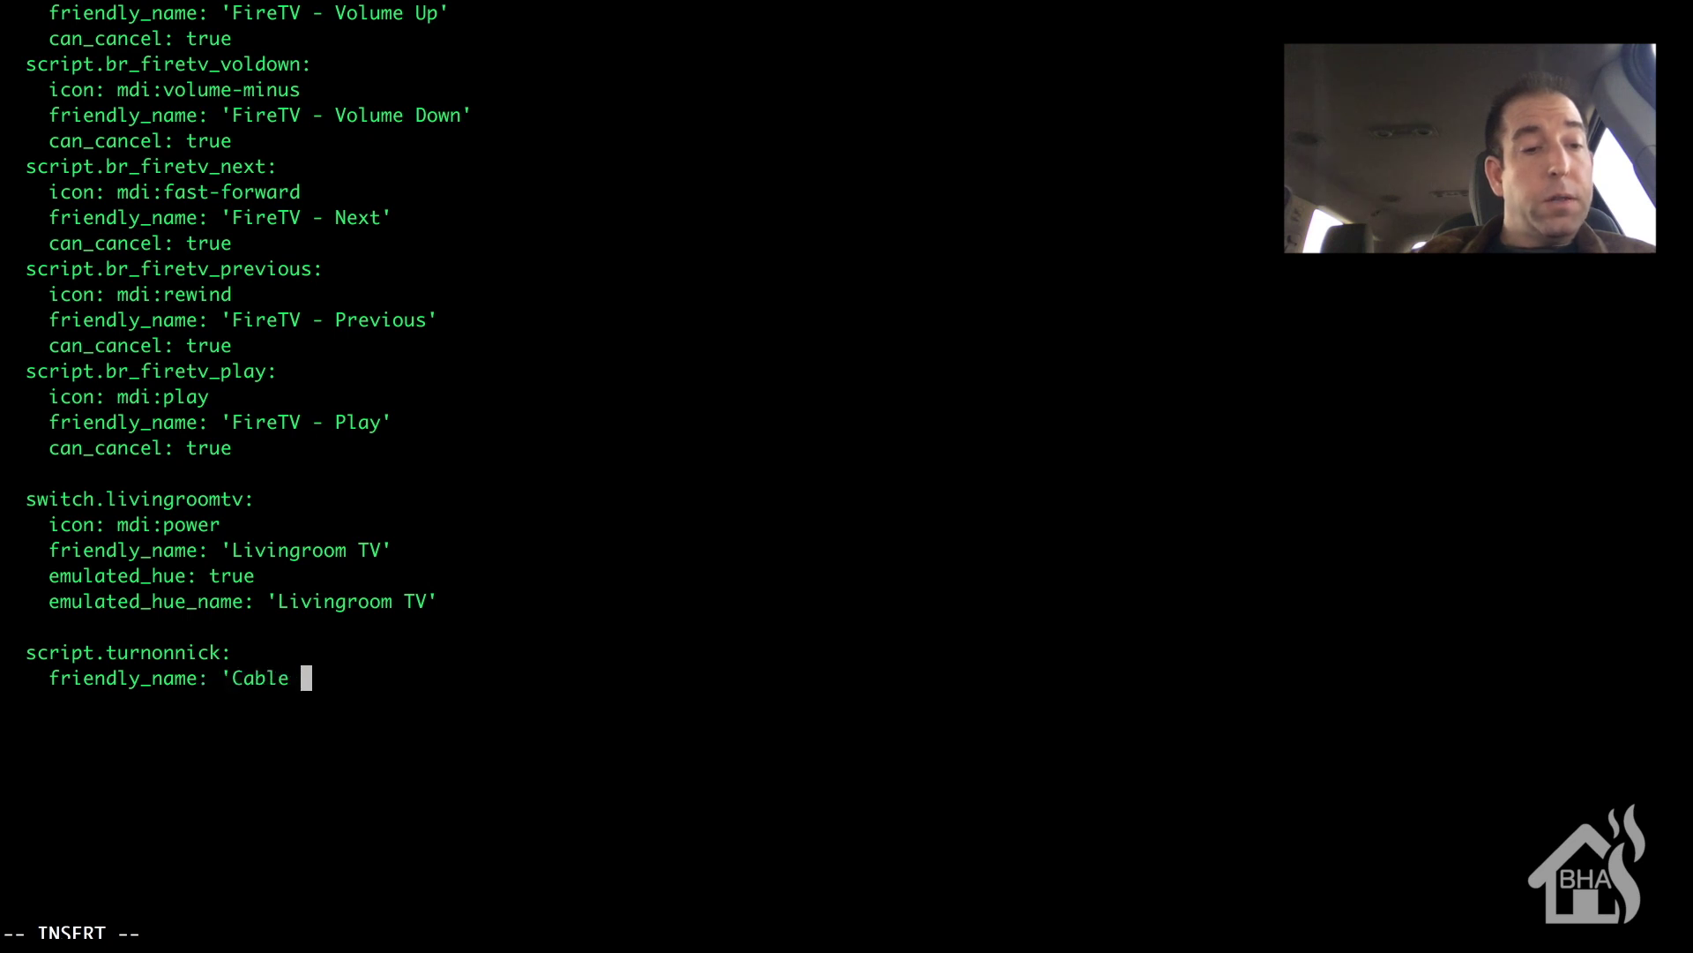
{"action": "type", "text": " - Turn "}
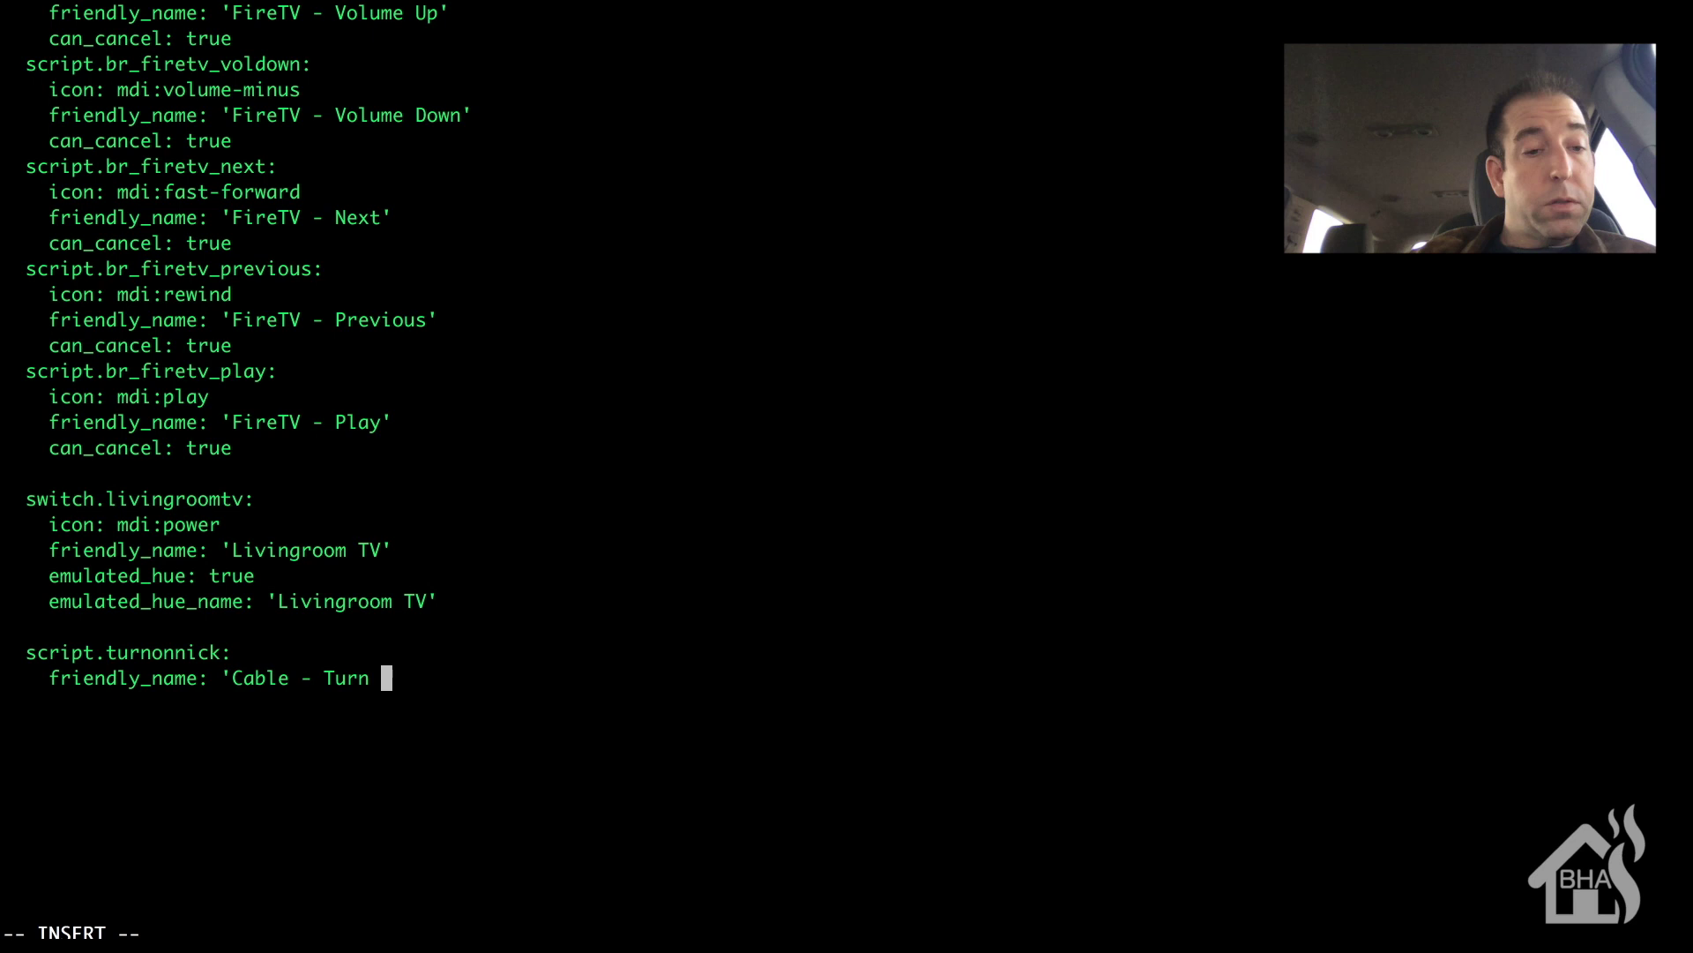
{"action": "type", "text": "on Nick"}
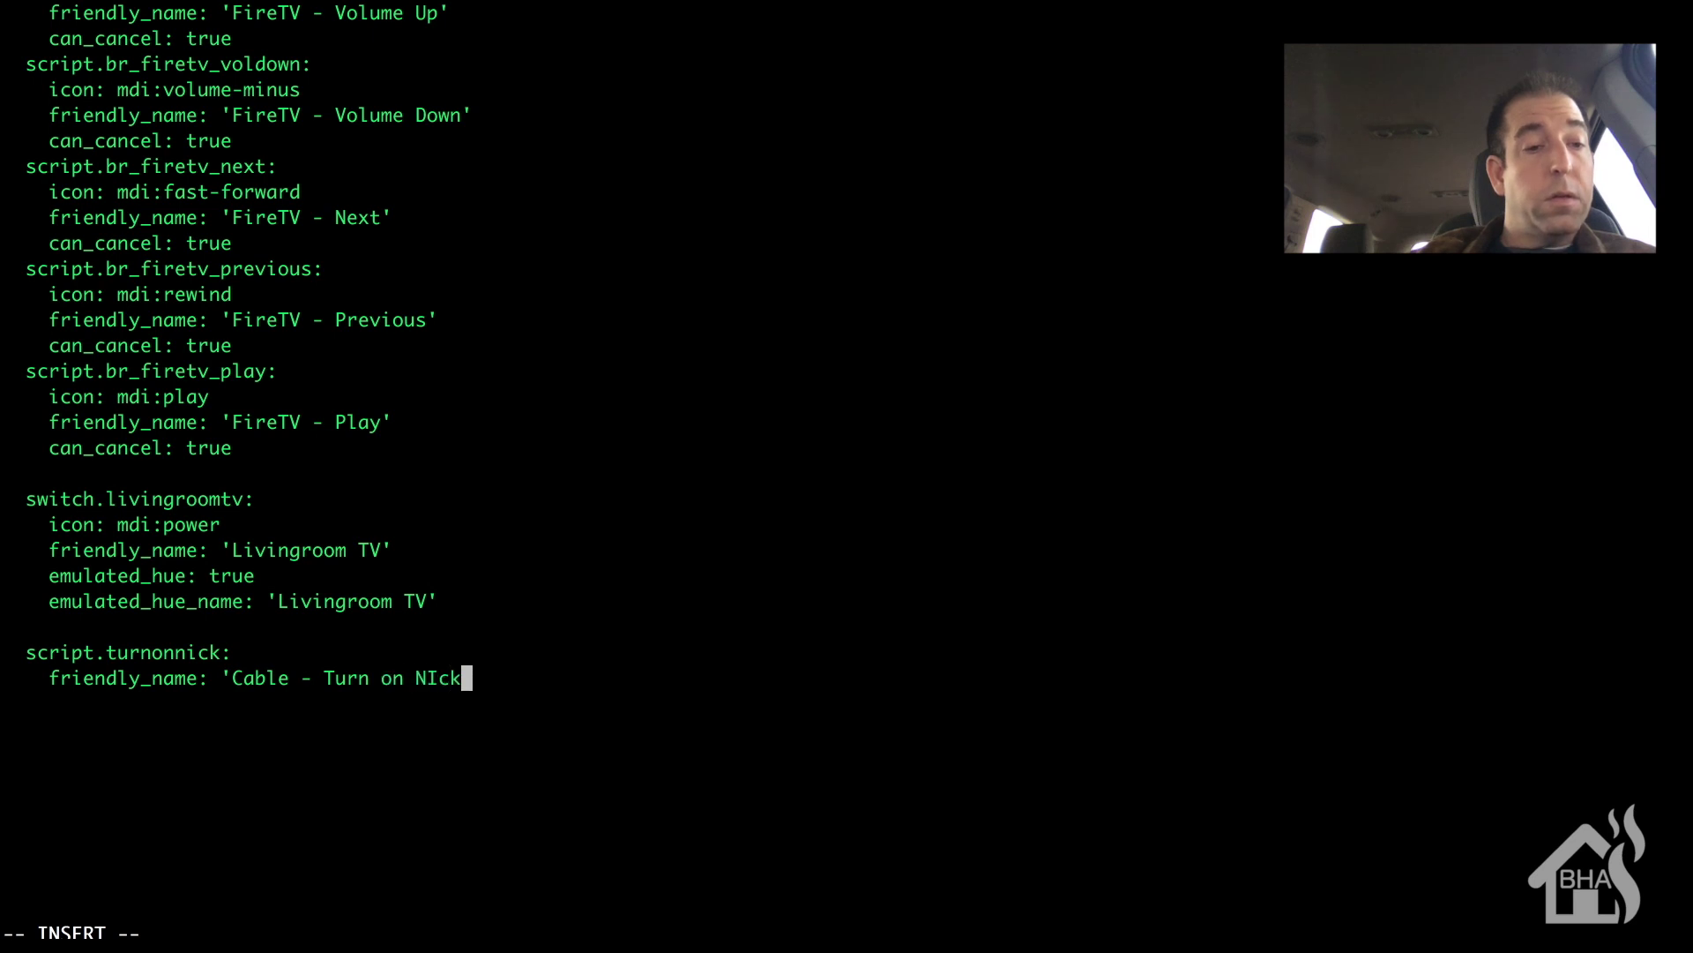
{"action": "key", "text": "BackSpace"}
{"action": "key", "text": "BackSpace"}
{"action": "key", "text": "BackSpace"}
{"action": "type", "text": "ick'"}
{"action": "key", "text": "Return"}
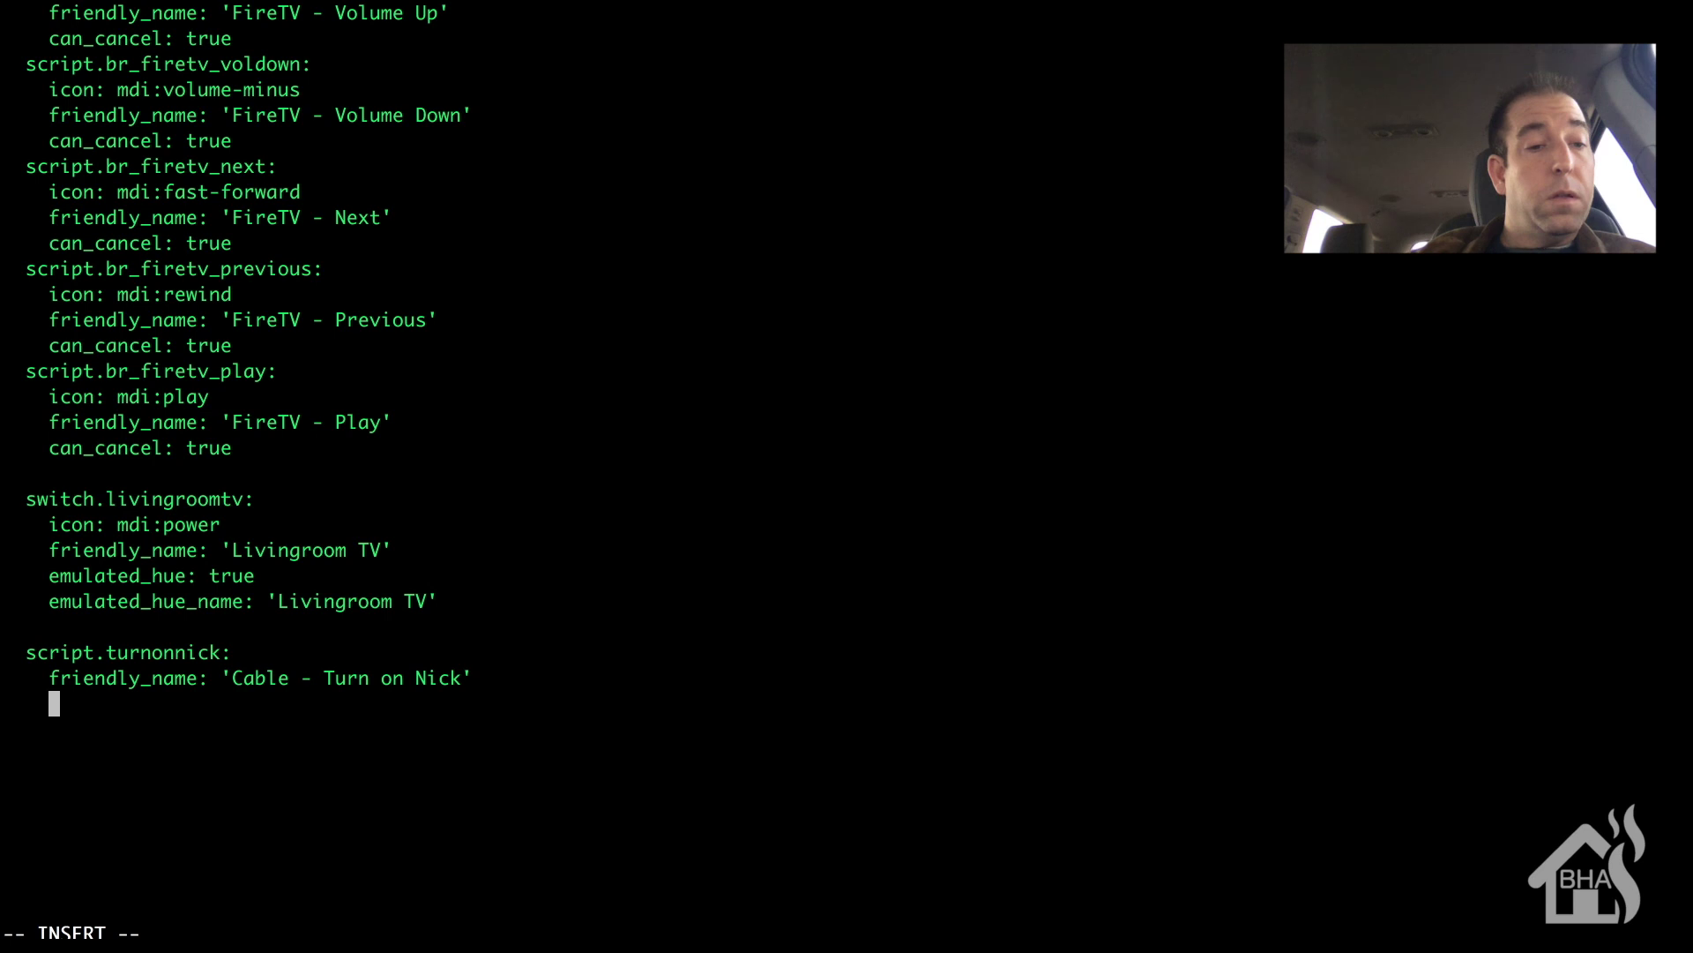
Add emulated_hue: true and emulated_hue_name: 'Nick' to the script
{"action": "type", "text": "emulate"}
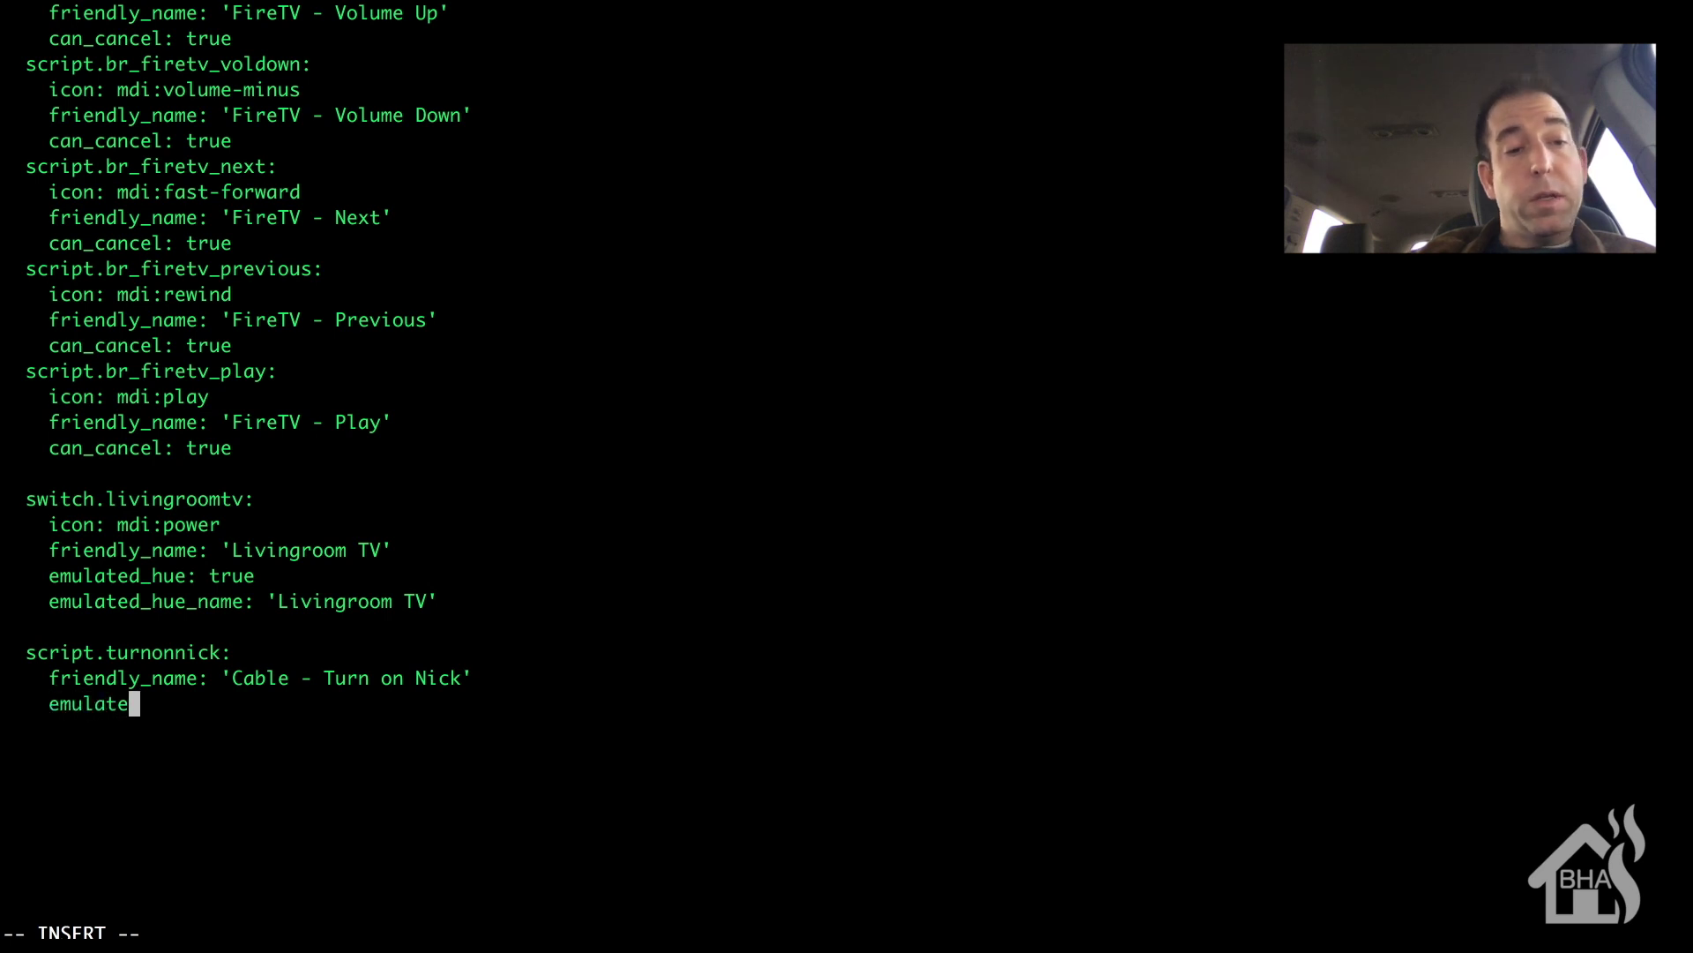
{"action": "type", "text": "d_"}
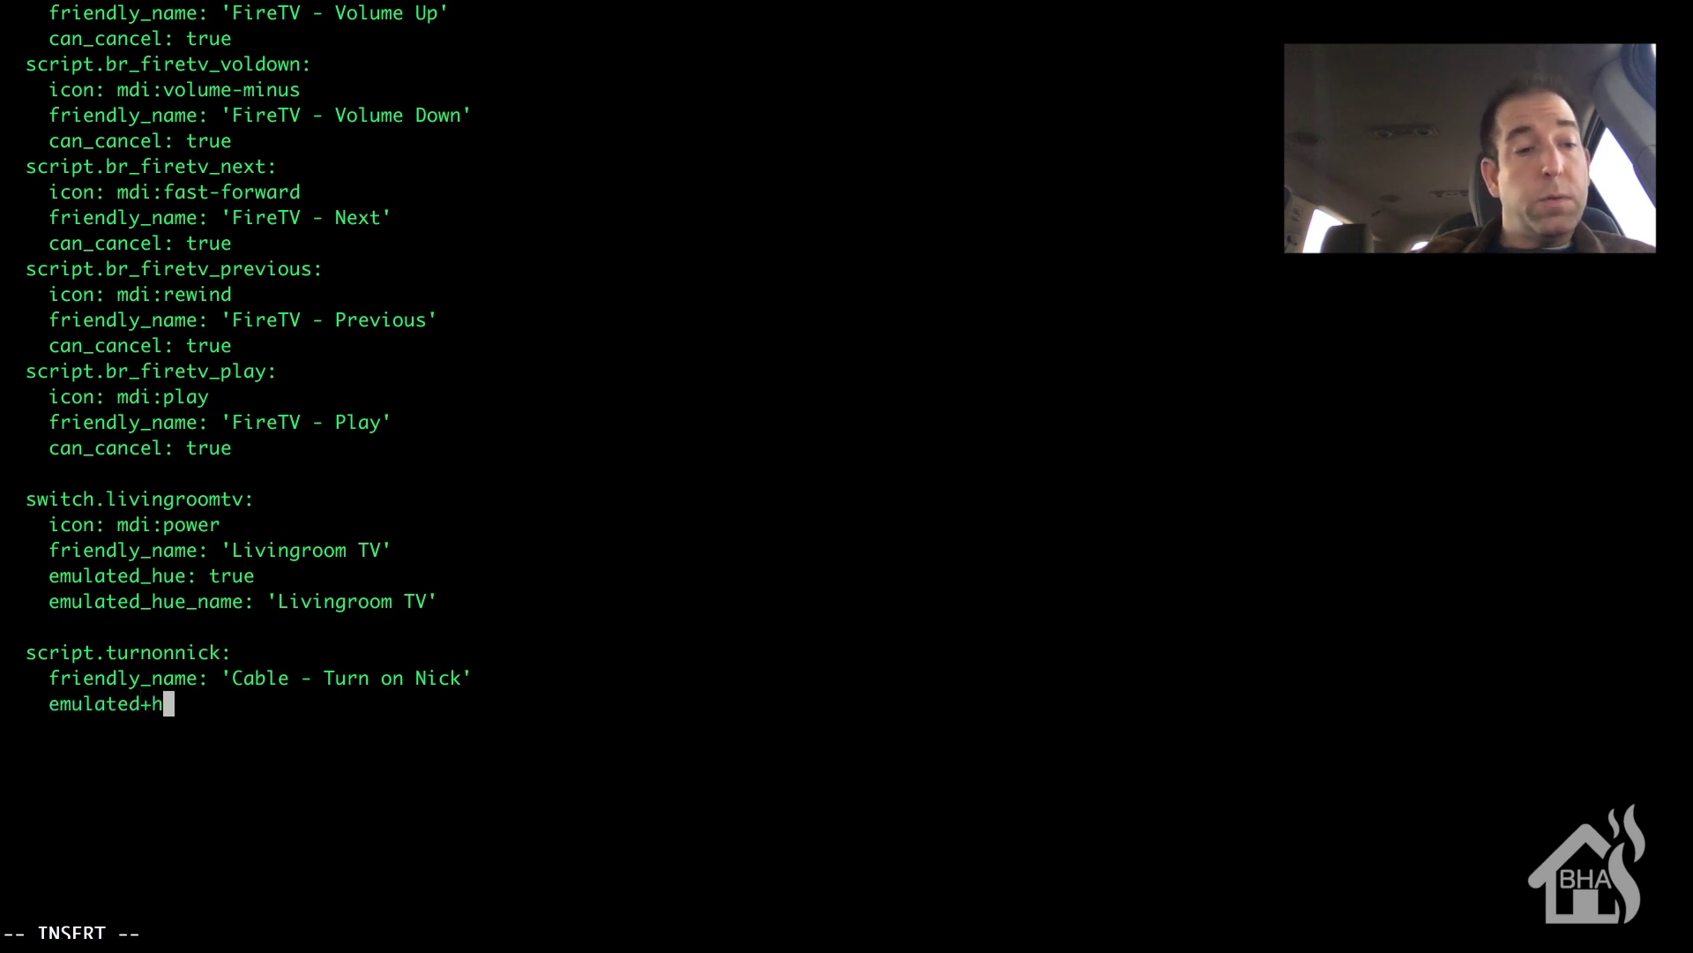
{"action": "key", "text": "BackSpace"}
{"action": "type", "text": "_hue"}
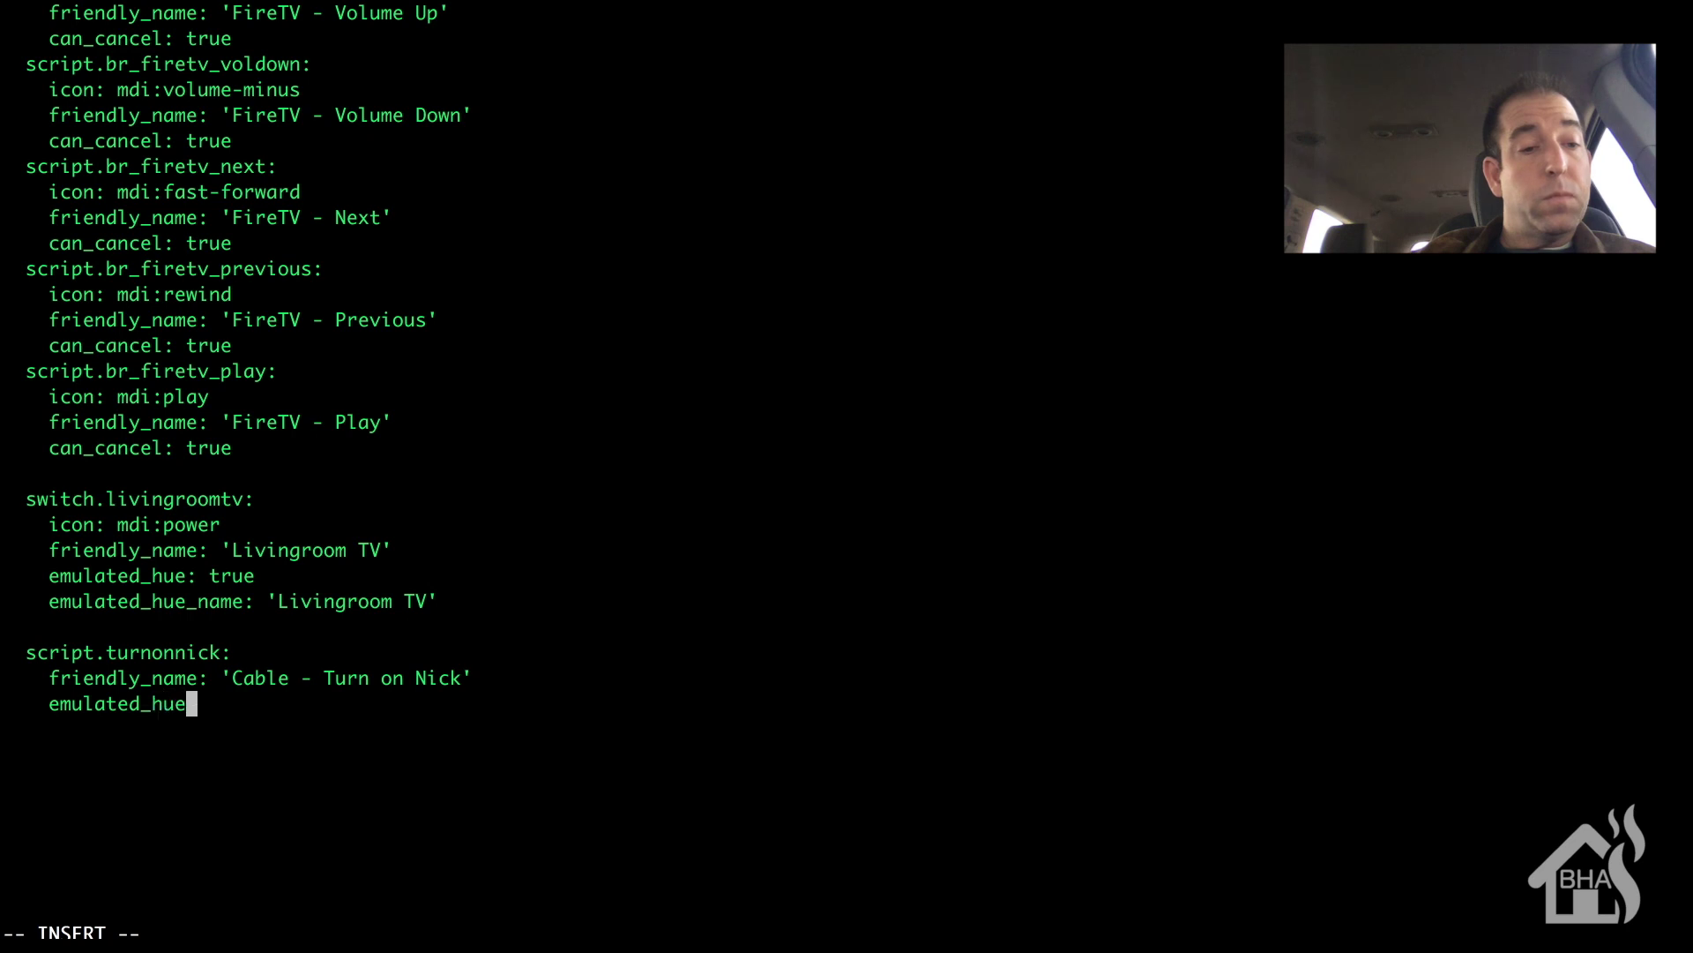
{"action": "type", "text": ": true"}
{"action": "key", "text": "Return"}
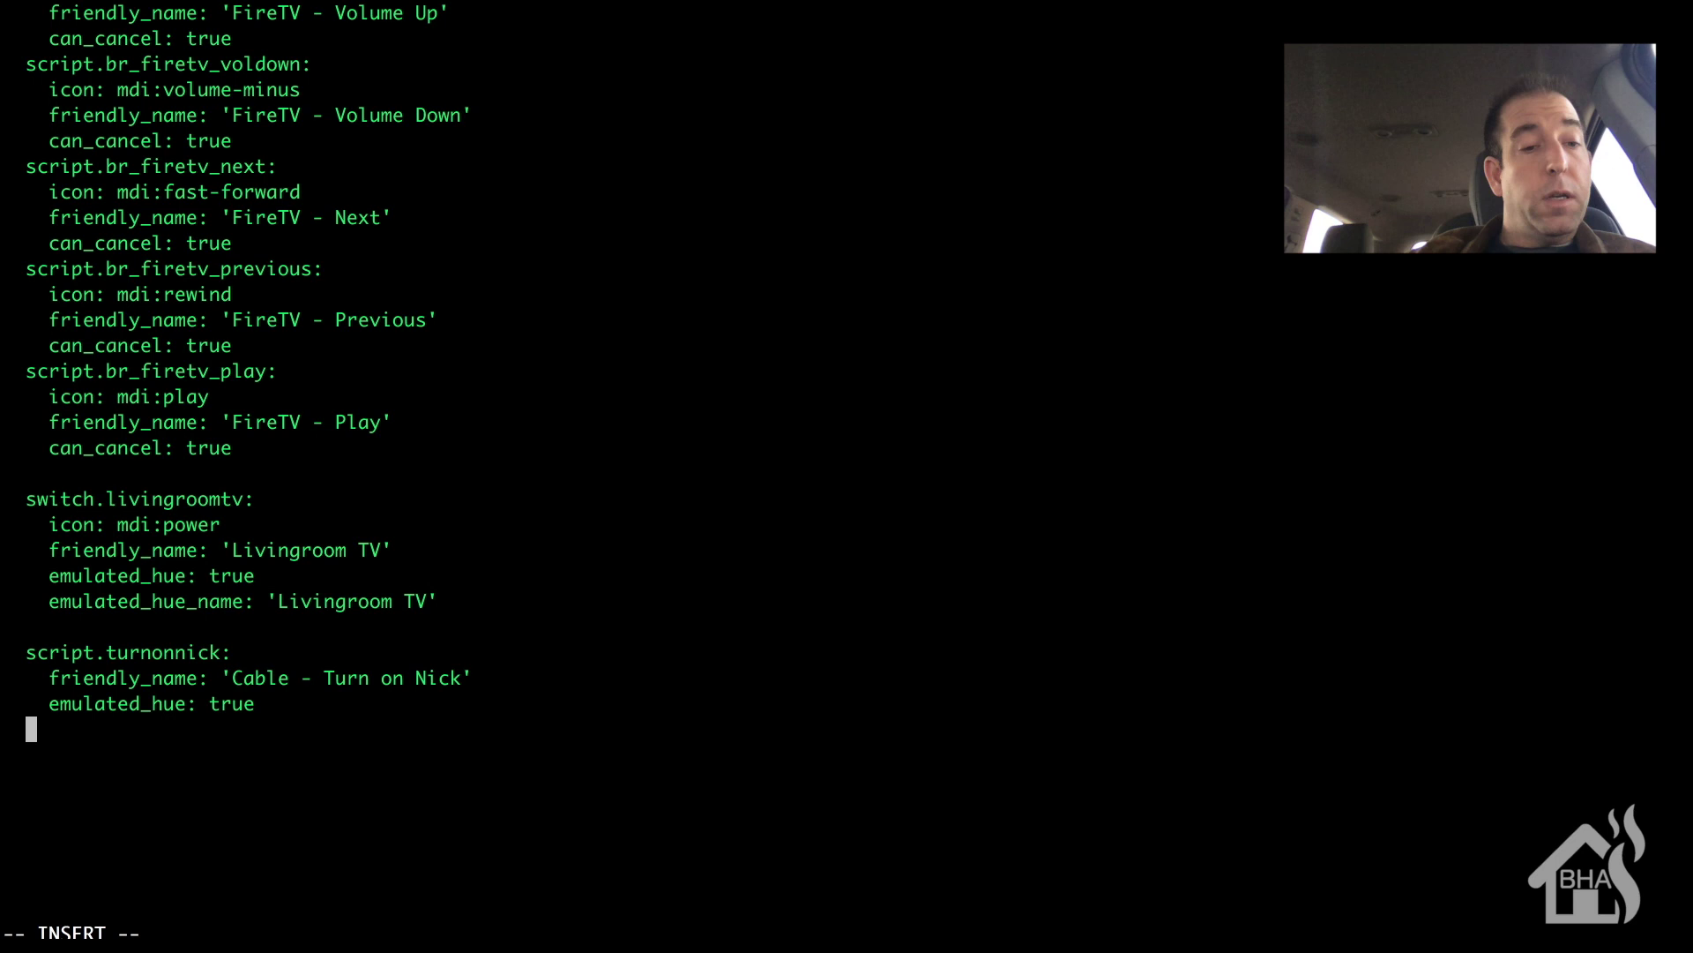
{"action": "type", "text": "emu"}
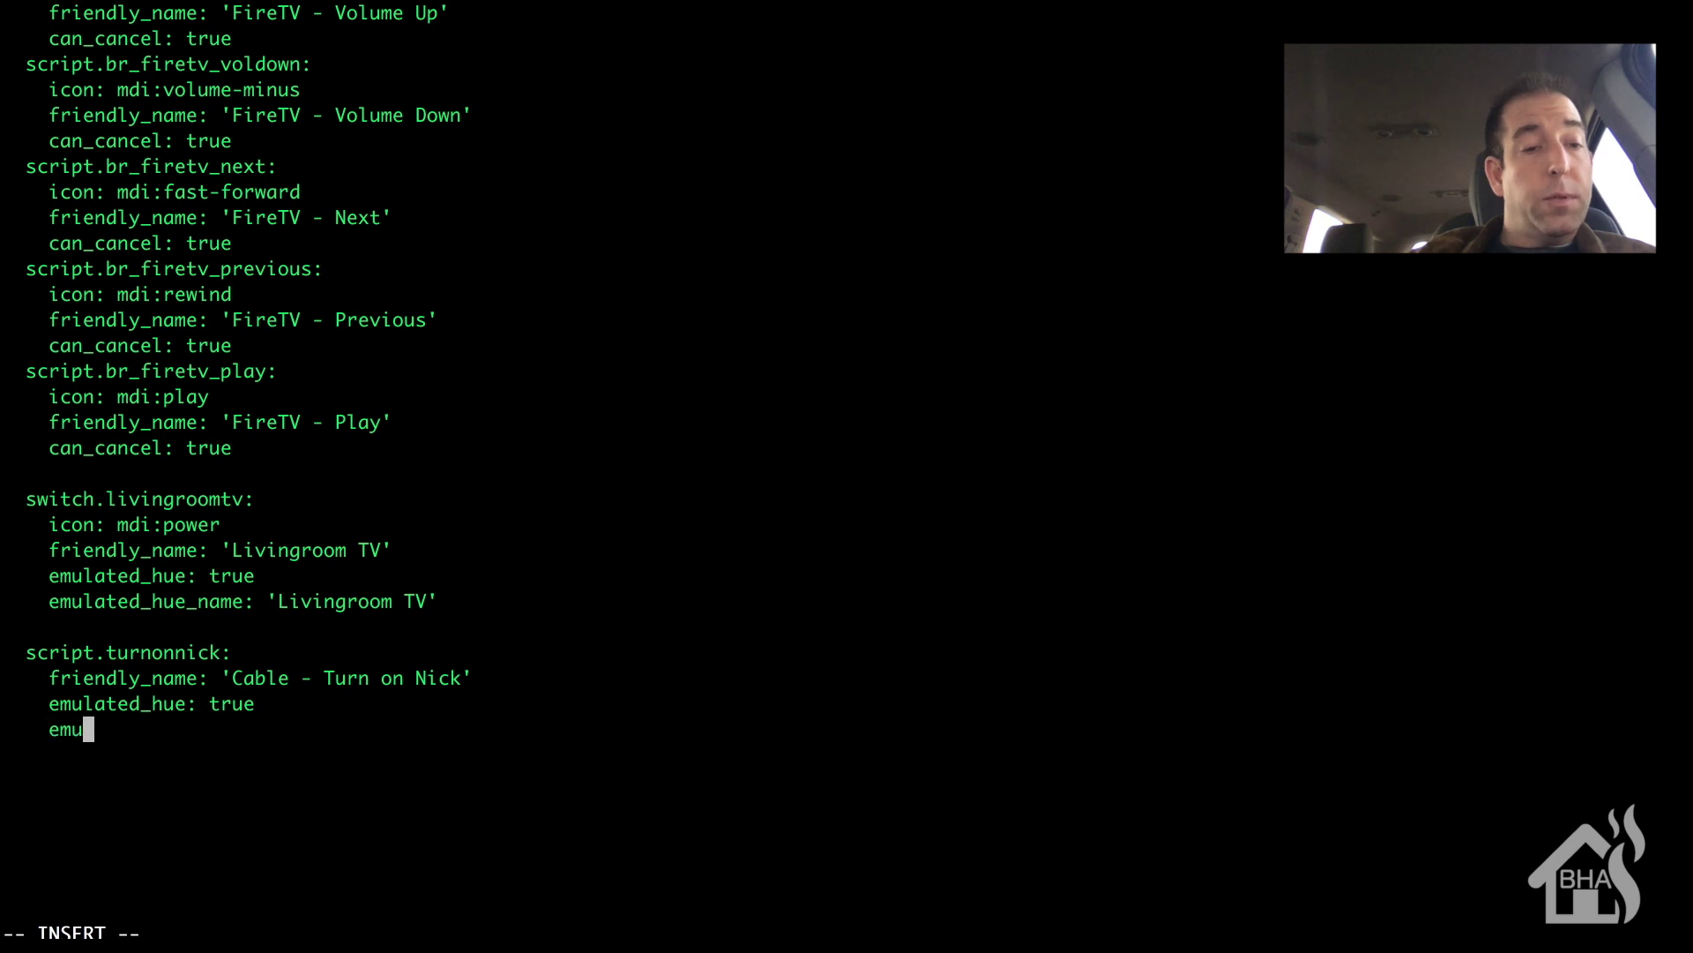
{"action": "type", "text": "lated_hue:"}
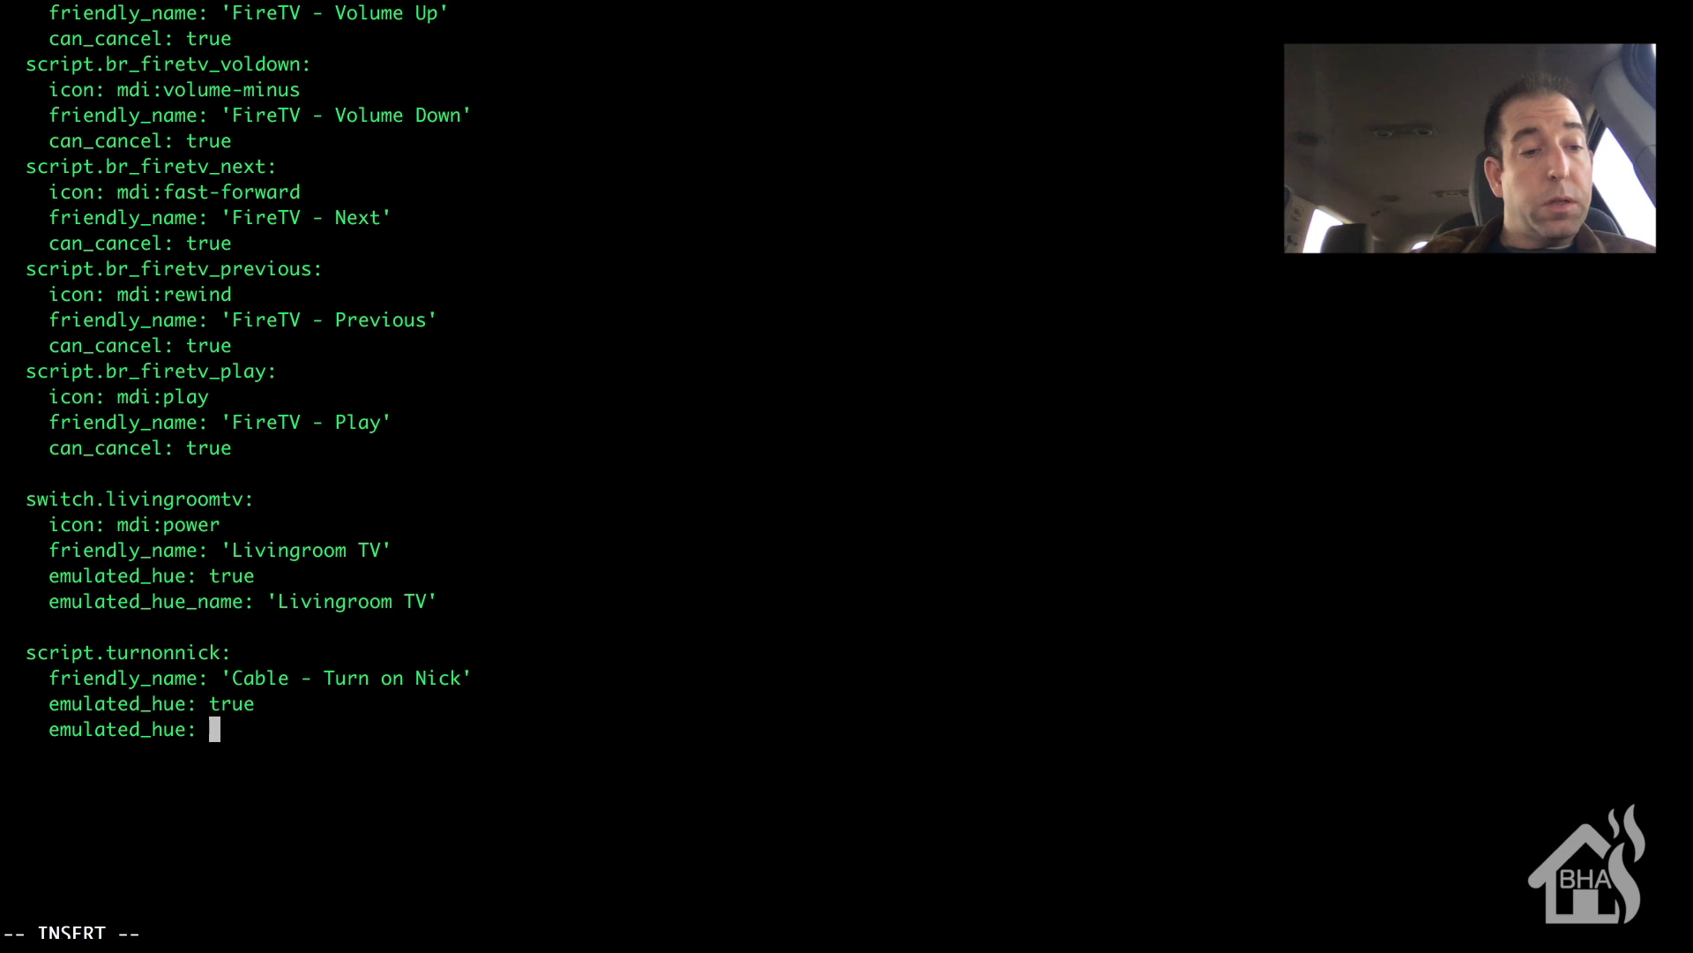
{"action": "key", "text": "BackSpace"}
{"action": "key", "text": "BackSpace"}
{"action": "type", "text": "_n"}
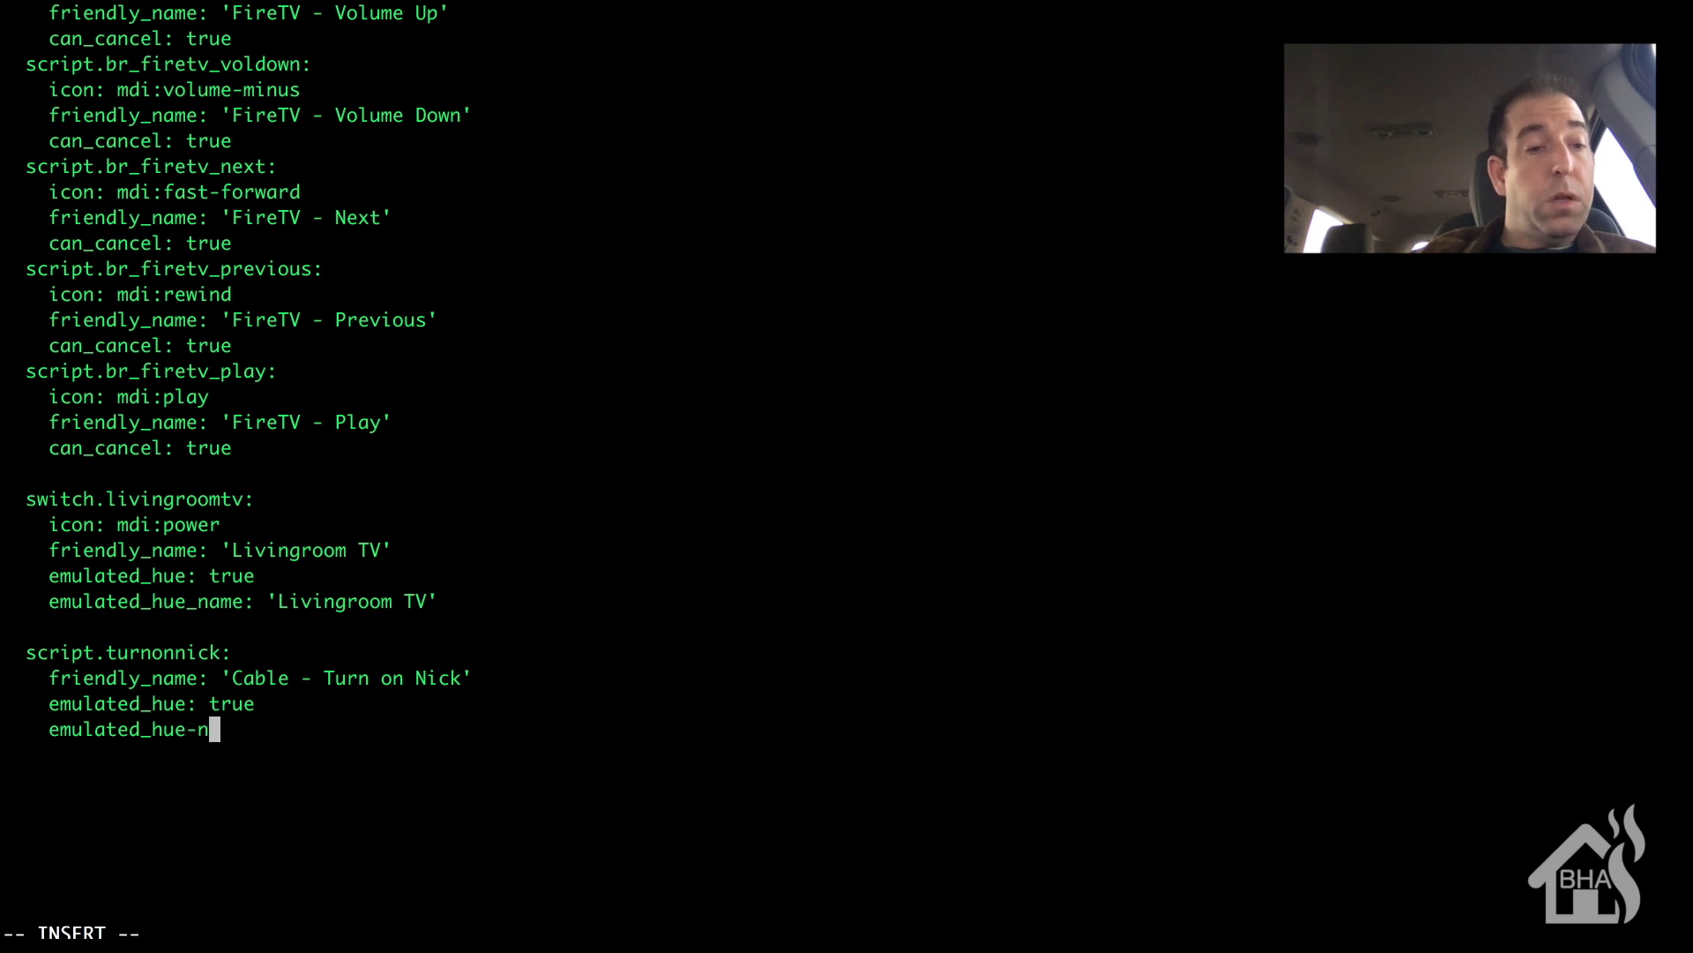
{"action": "key", "text": "BackSpace"}
{"action": "type", "text": "name"}
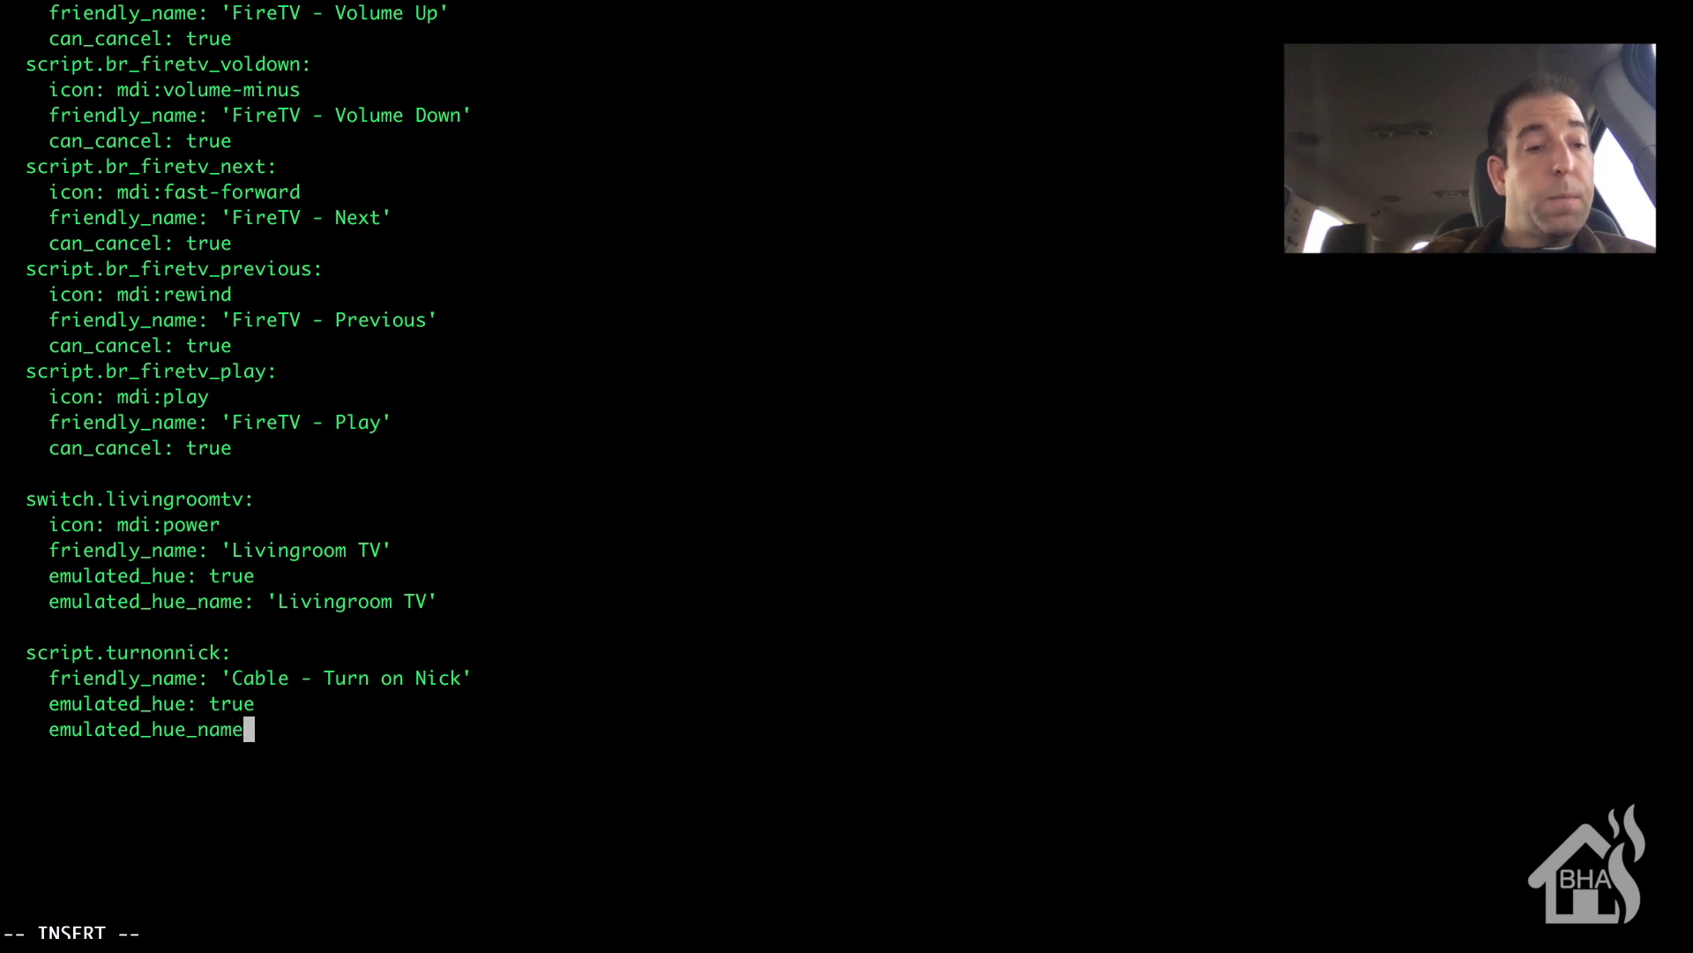
{"action": "type", "text": ": 'Nick"}
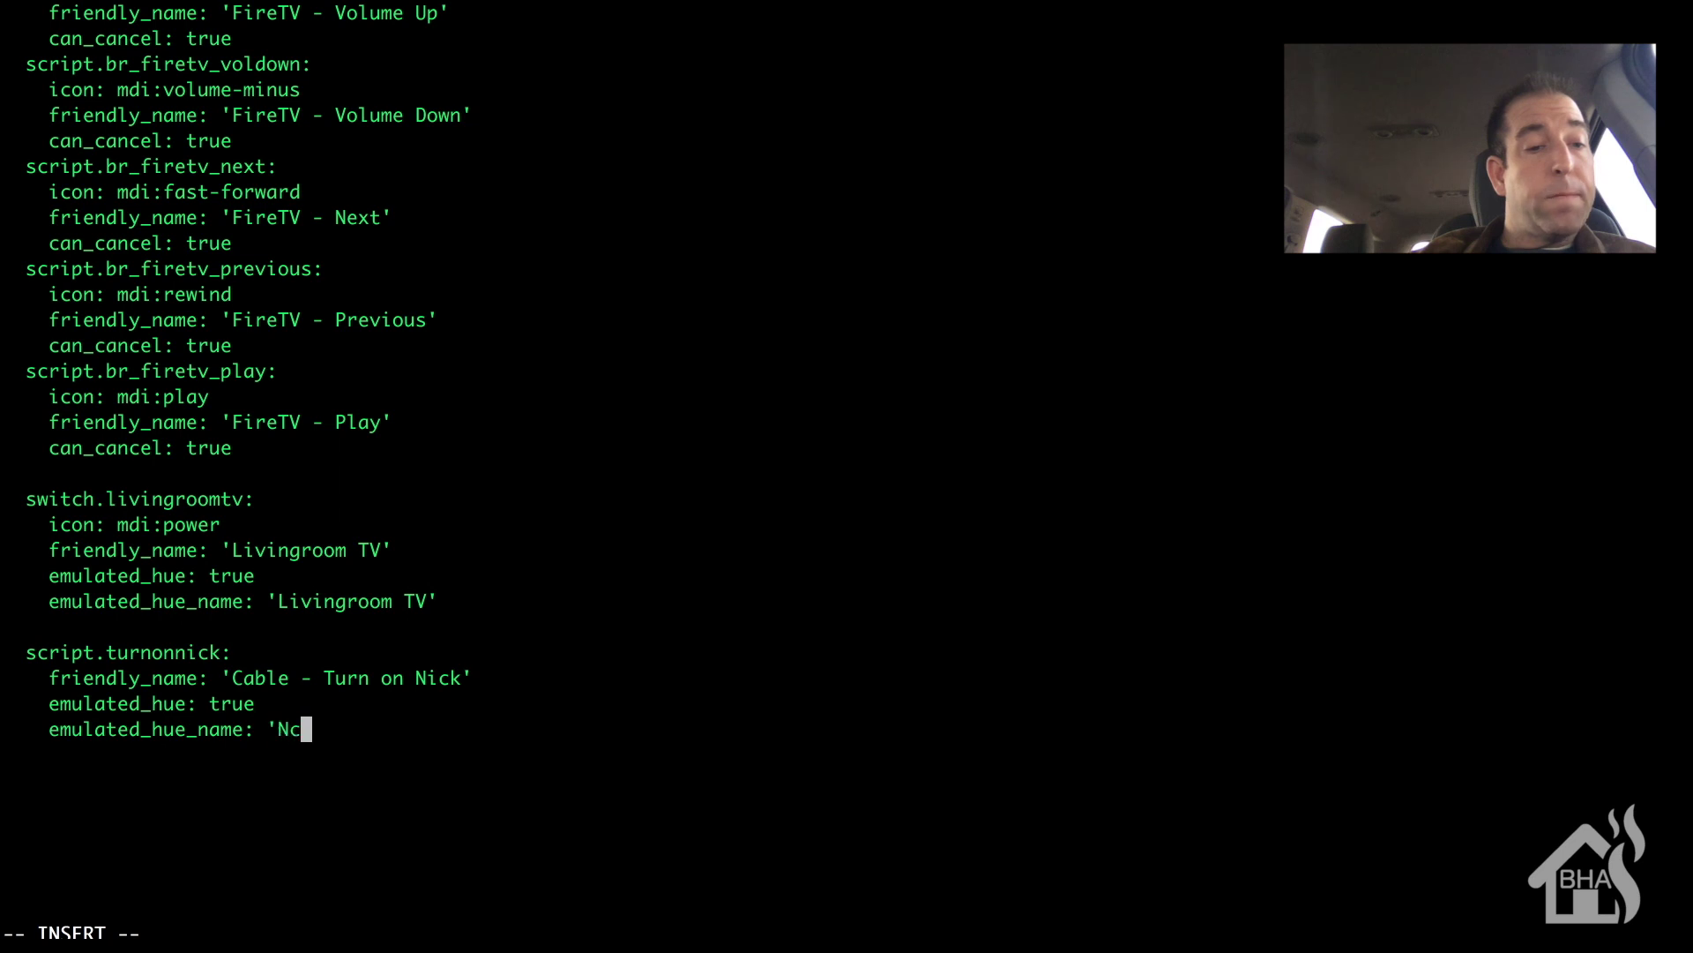
{"action": "type", "text": "'"}
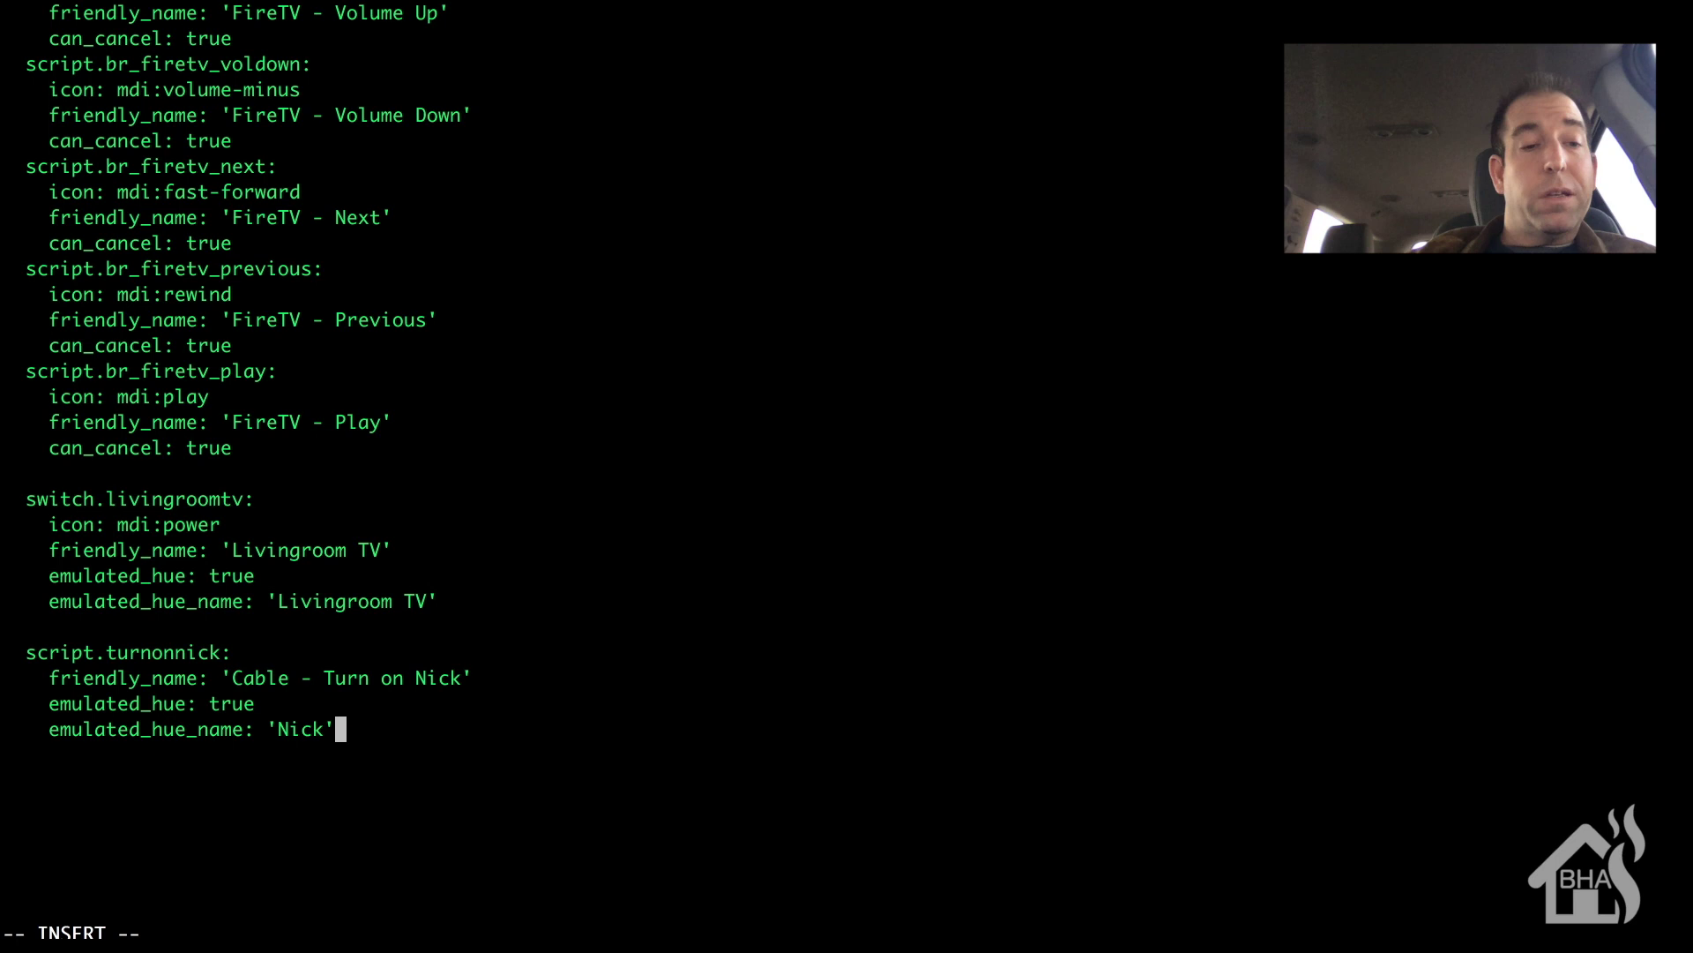
Save customize.yaml and quit vim with :wq!
{"action": "key", "text": "Escape"}
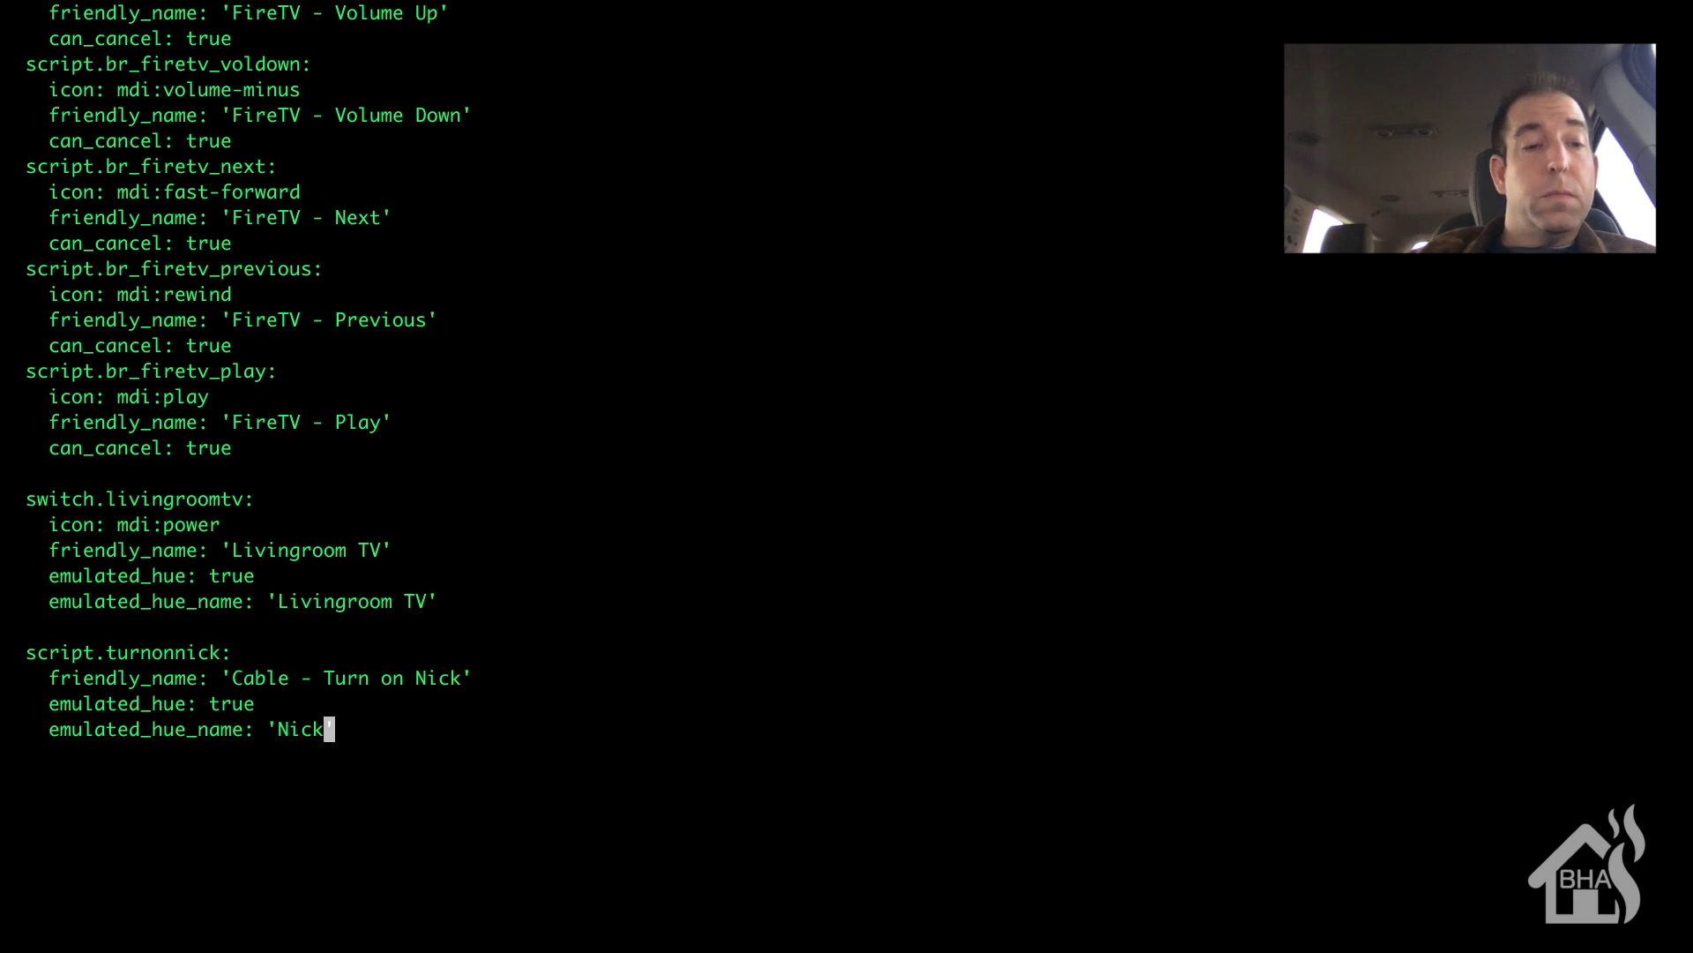
{"action": "key", "text": "shift+semicolon"}
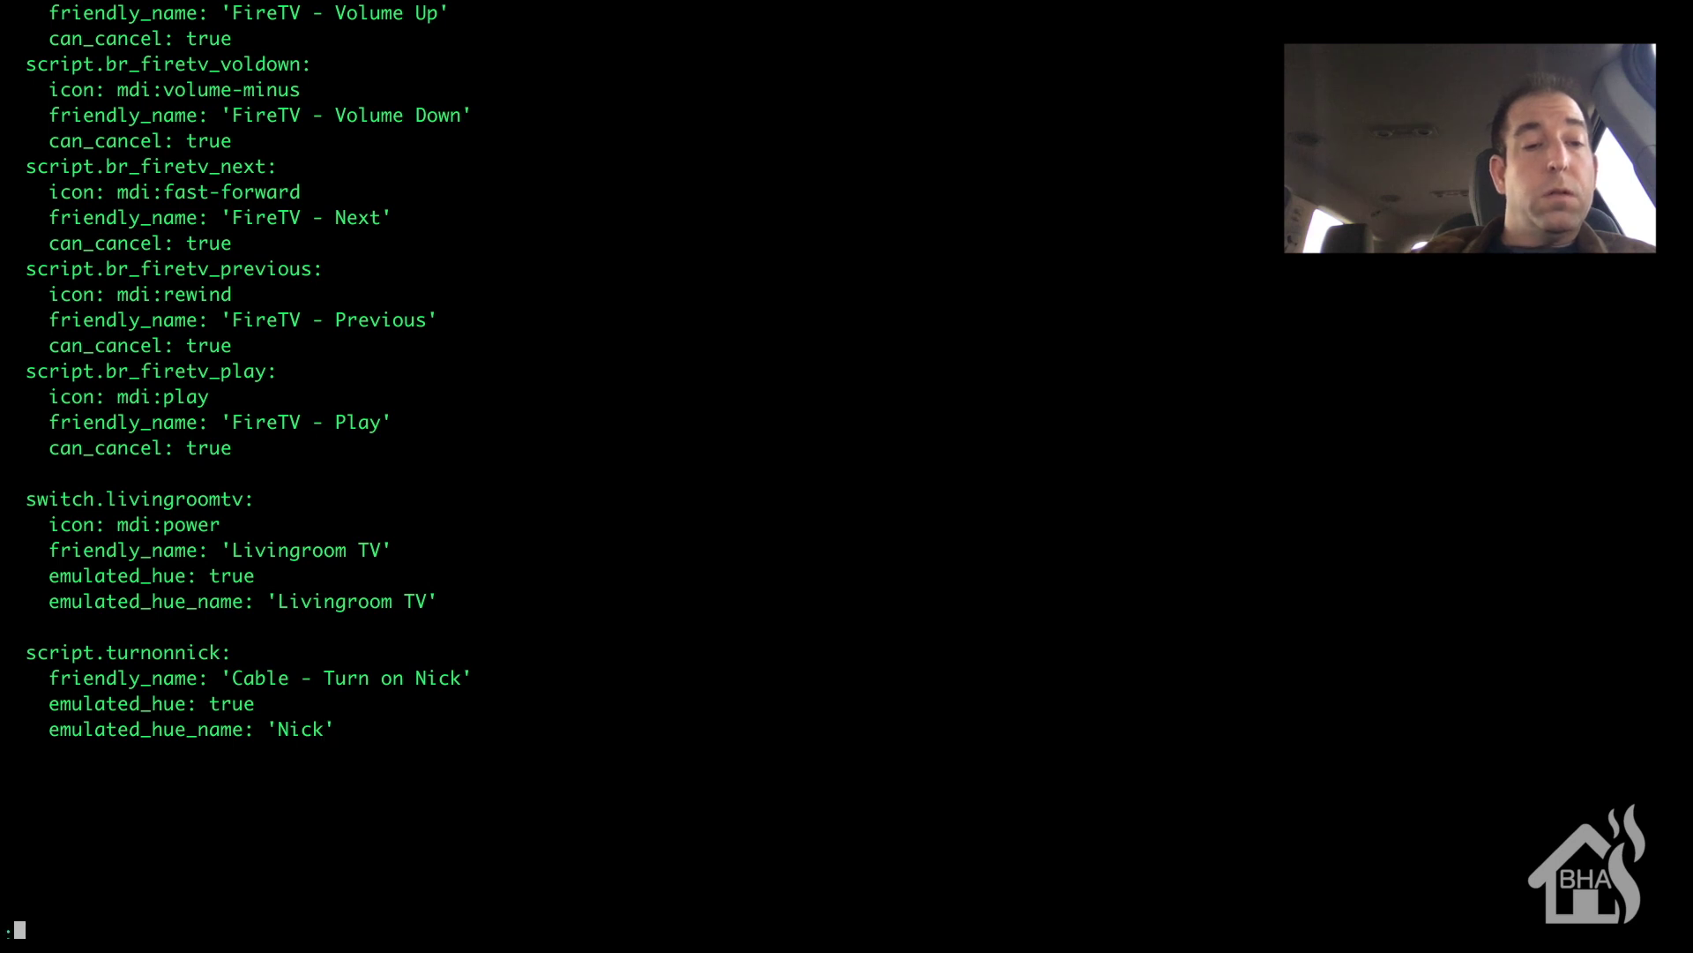
{"action": "type", "text": "wq"}
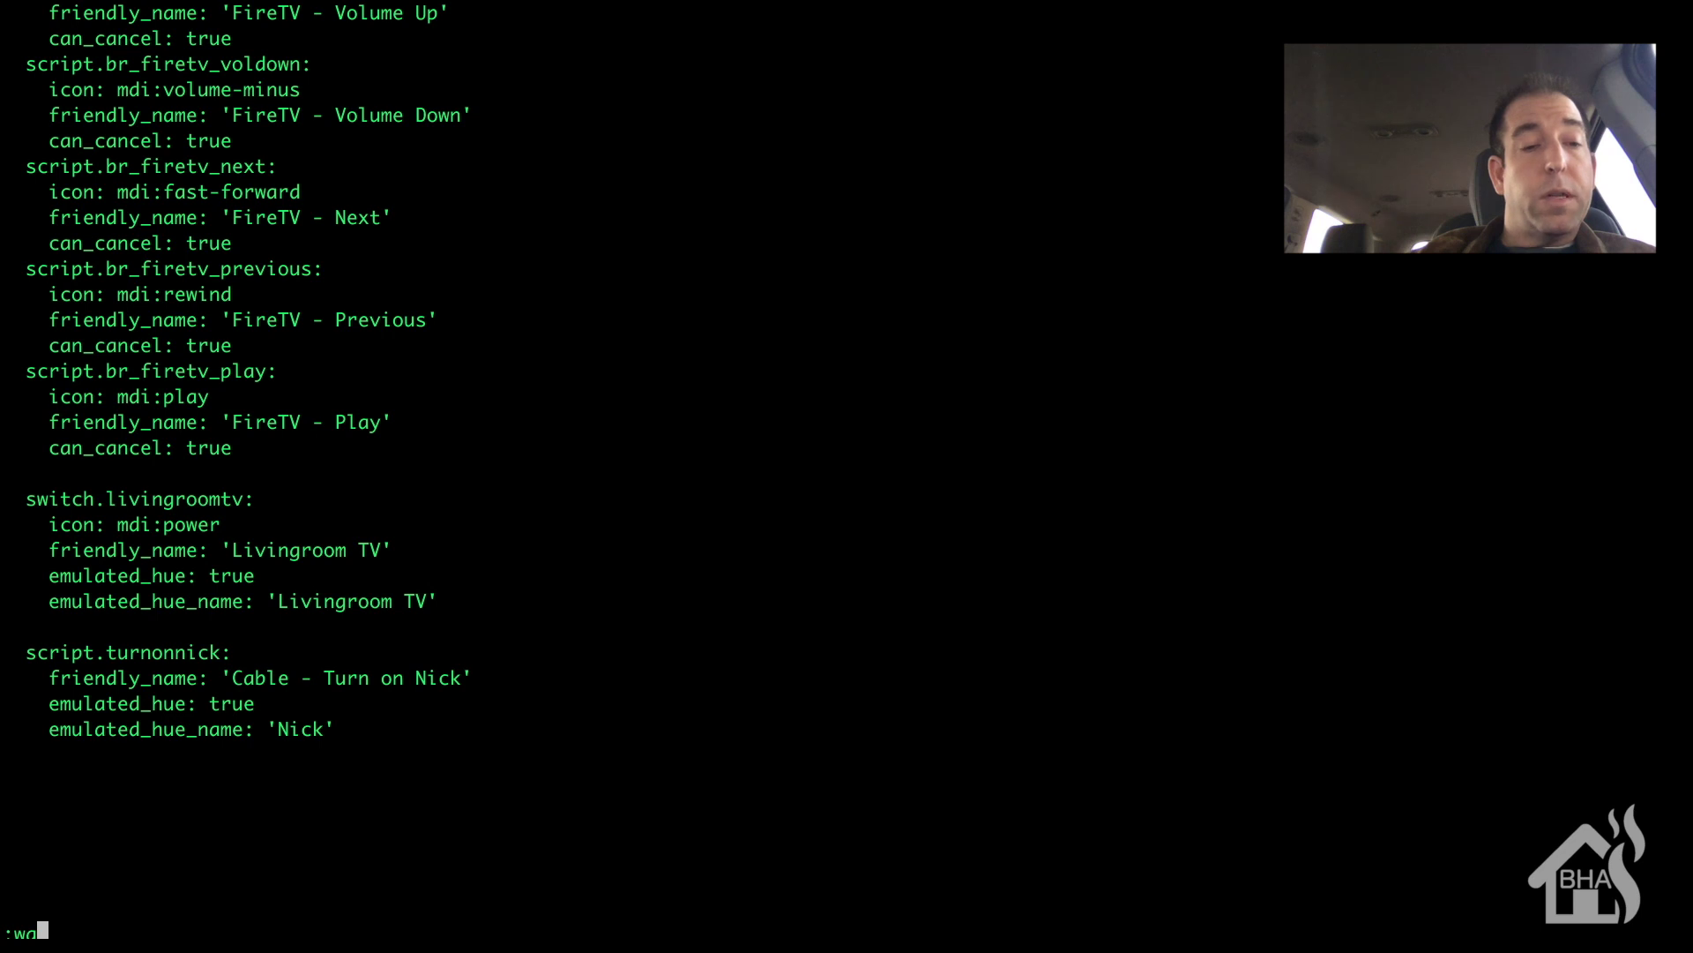
{"action": "type", "text": "!"}
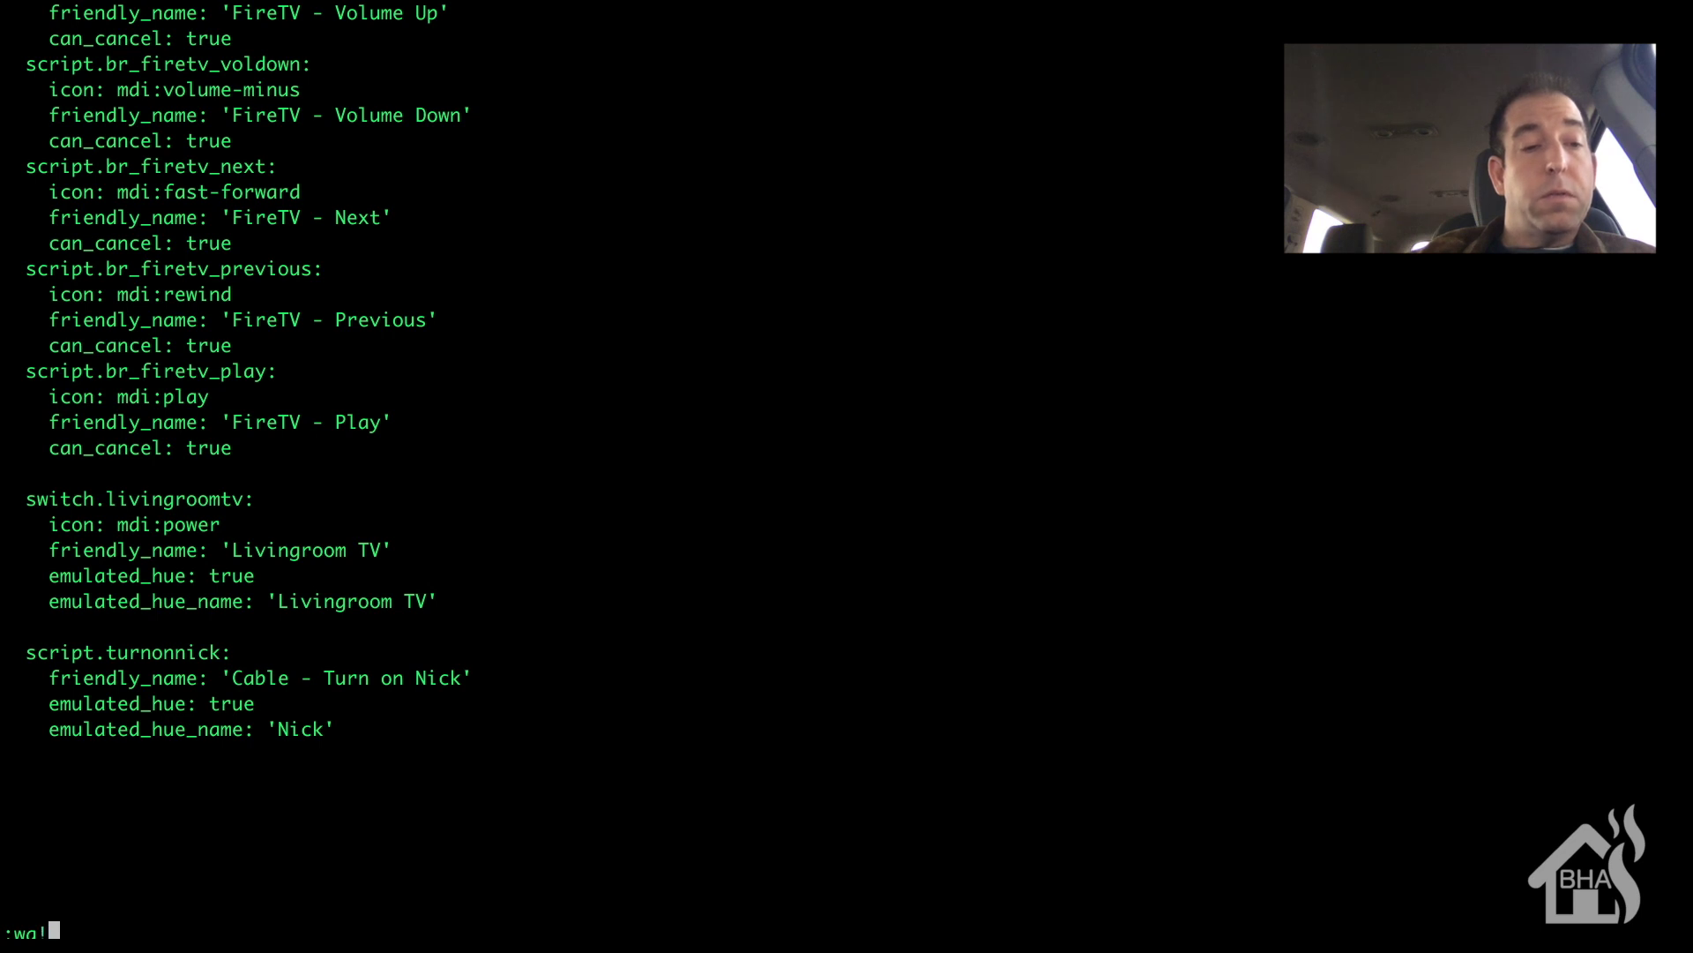
{"action": "key", "text": "Return"}
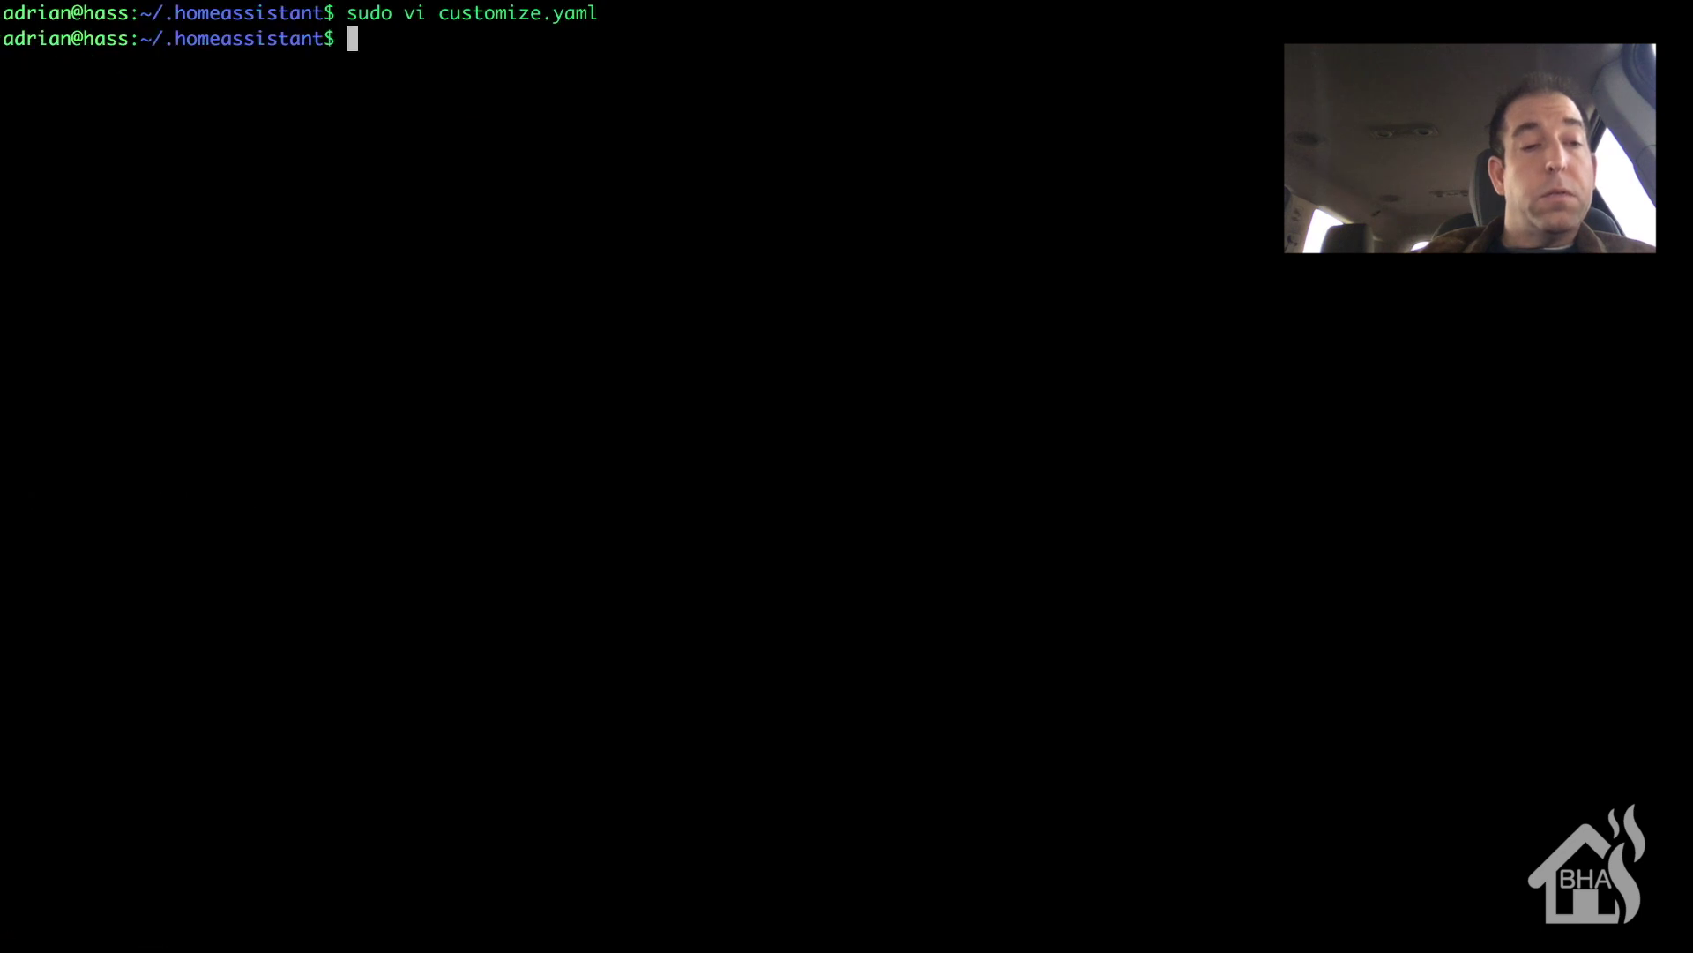
Restart the home-assistant service with sudo systemctl restart
{"action": "type", "text": "sudo syste"}
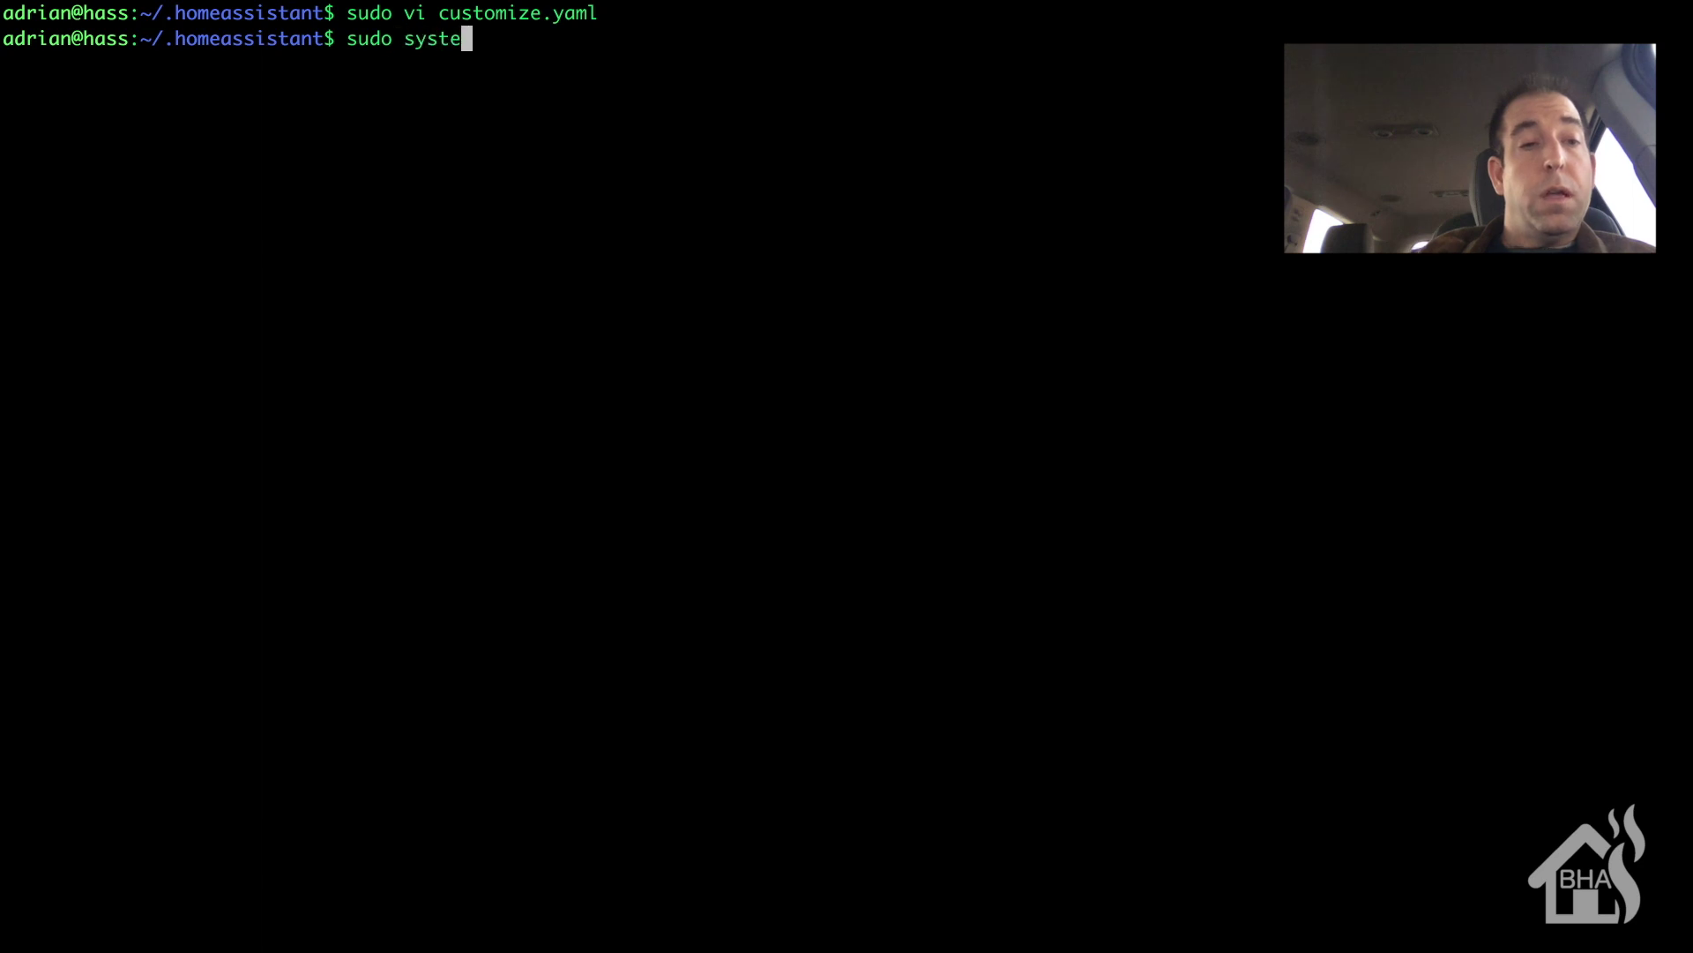
{"action": "type", "text": "mctl restar"}
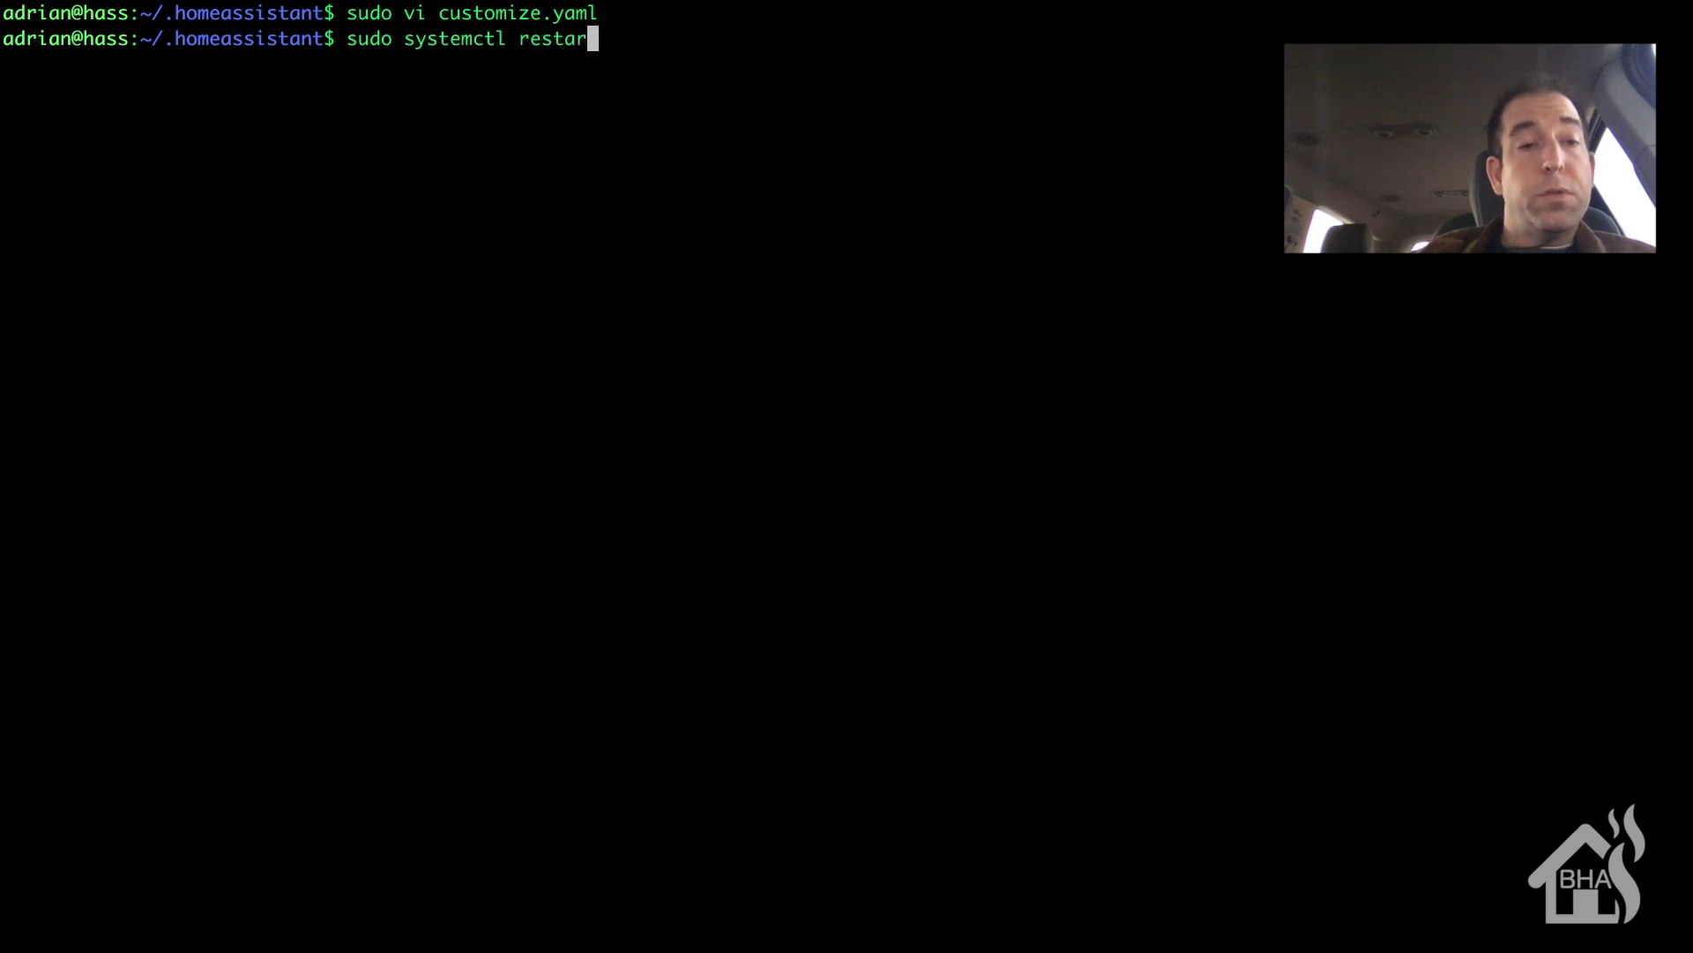
{"action": "type", "text": "t home-as"}
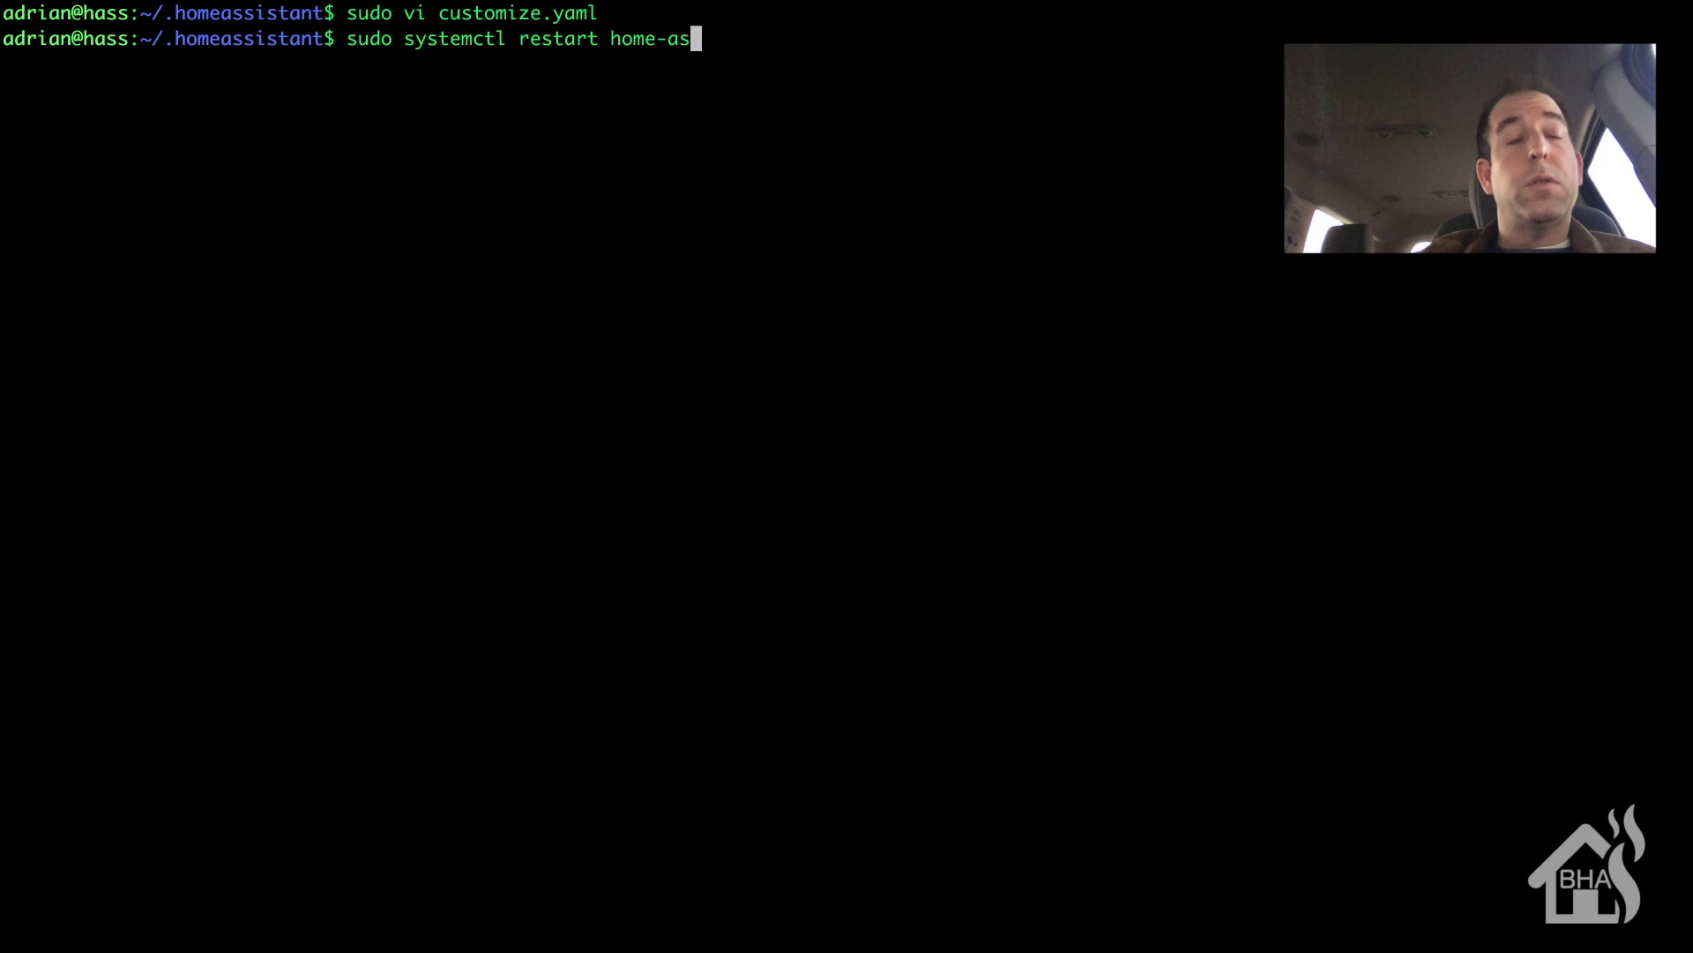
{"action": "key", "text": "Tab"}
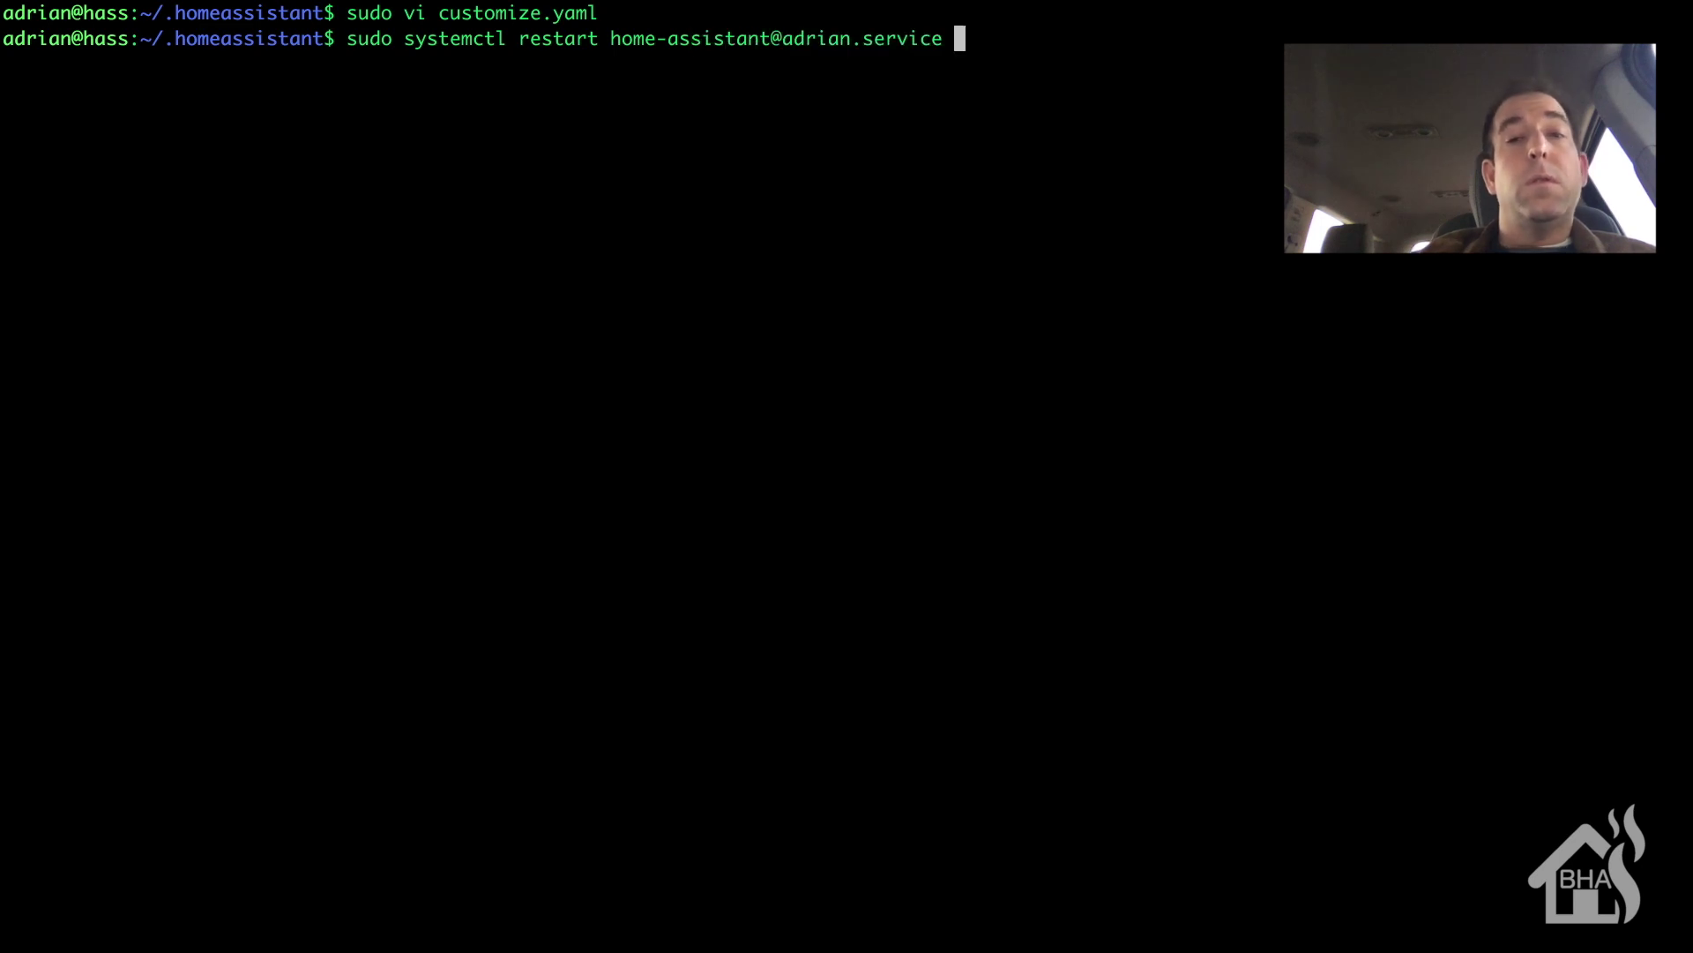
{"action": "key", "text": "Return"}
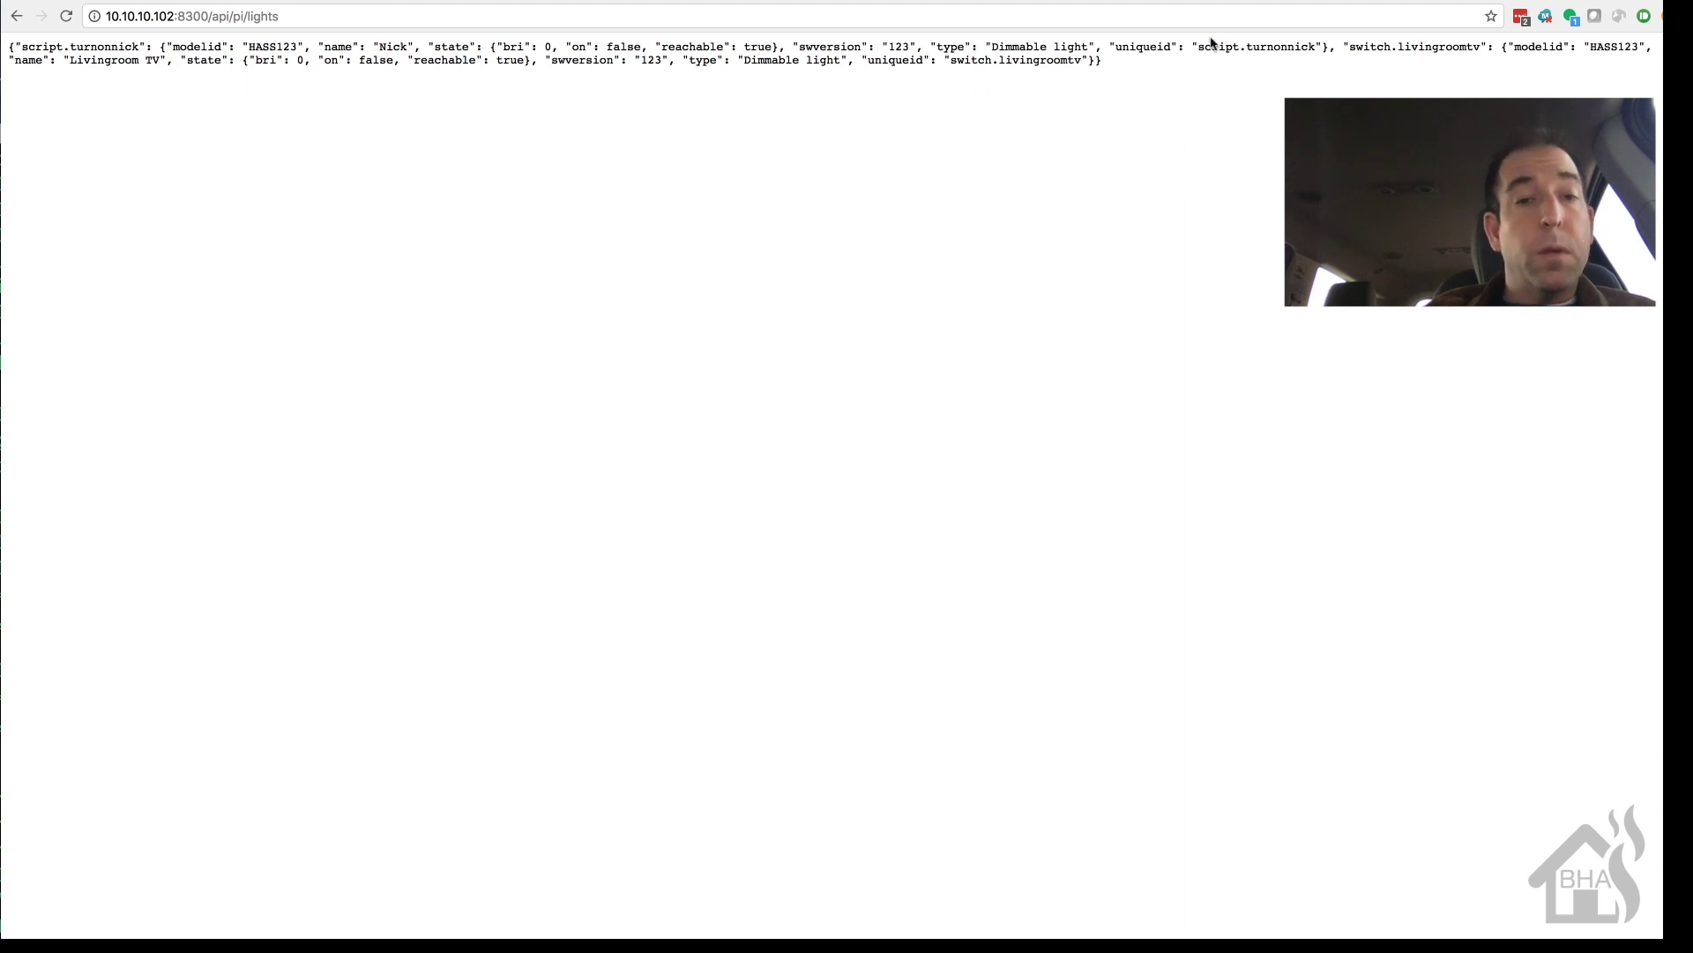
{"action": "left_click_drag", "start_coordinate": [1197, 46], "coordinate": [1318, 51]}
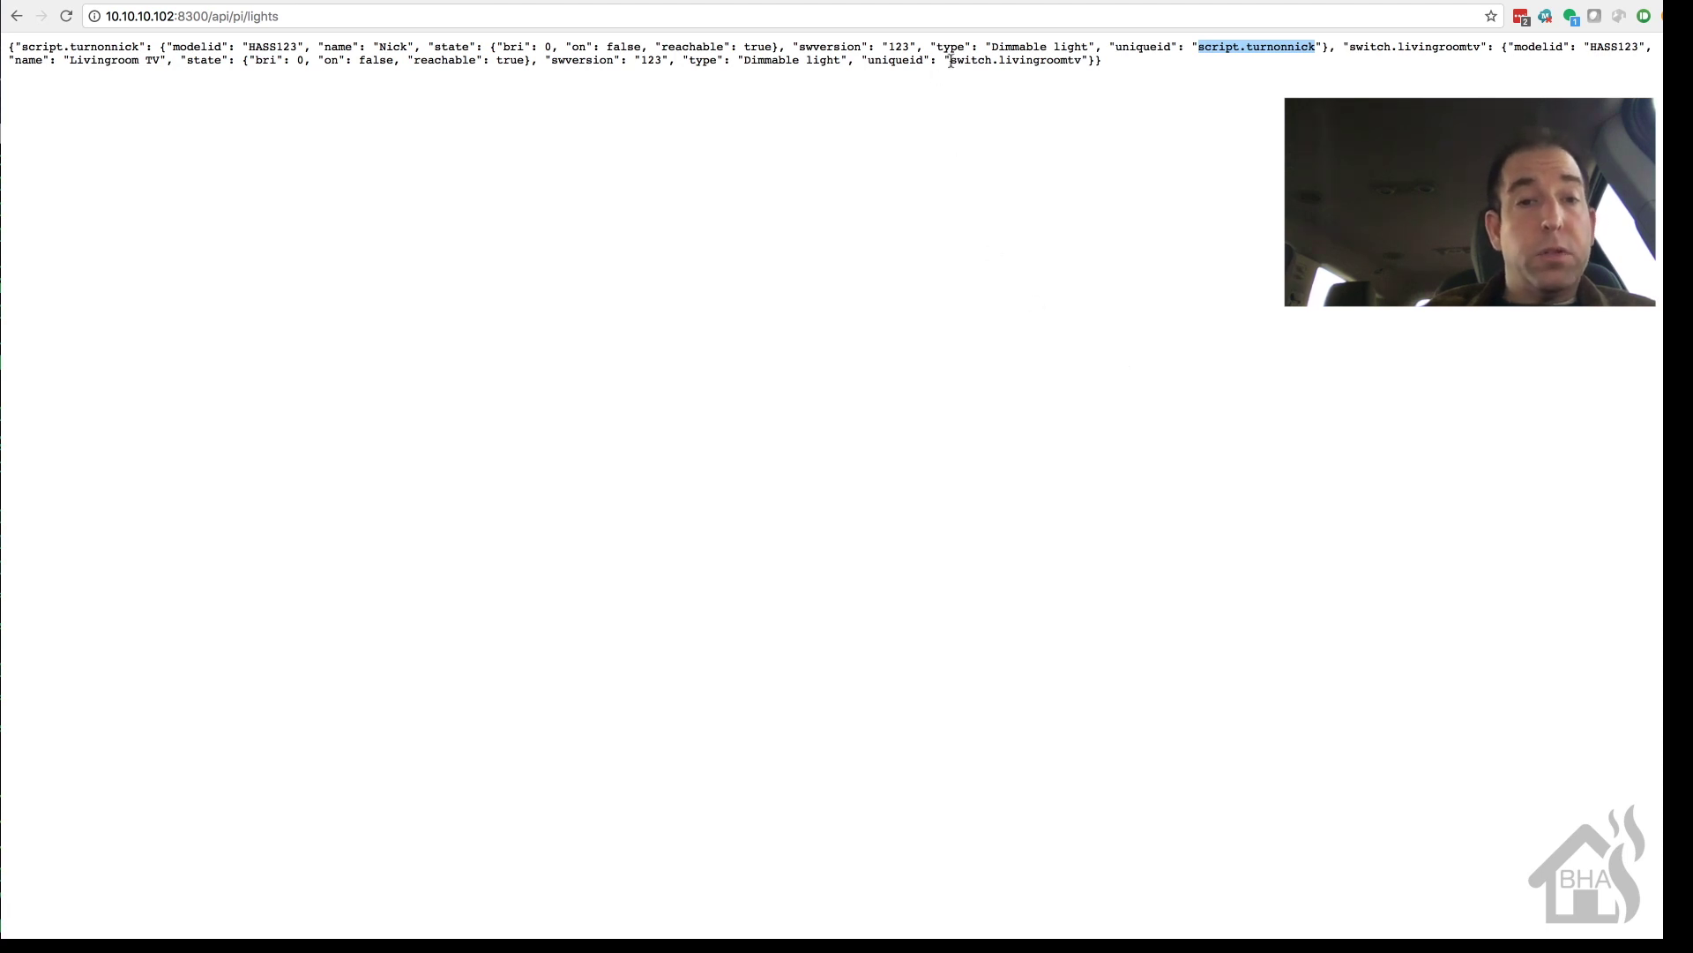
{"action": "left_click_drag", "start_coordinate": [951, 59], "coordinate": [1085, 60]}
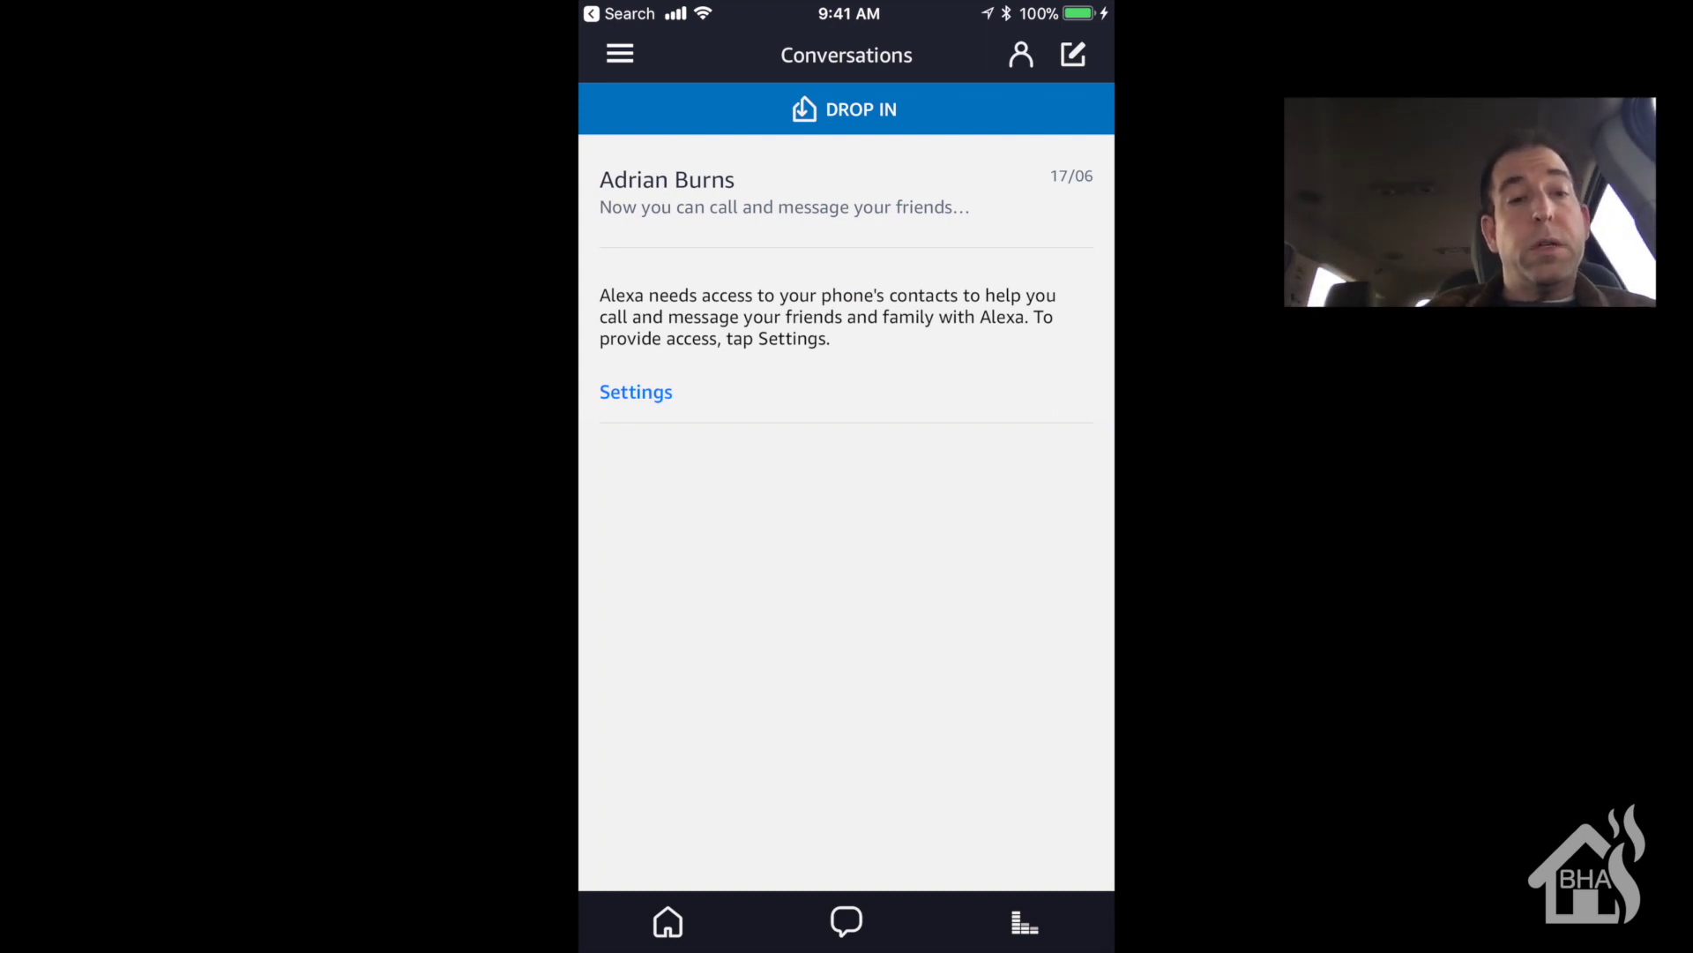
Search the Alexa skills catalogue for 'hue' and view the Hue skill
{"action": "left_click", "coordinate": [620, 54]}
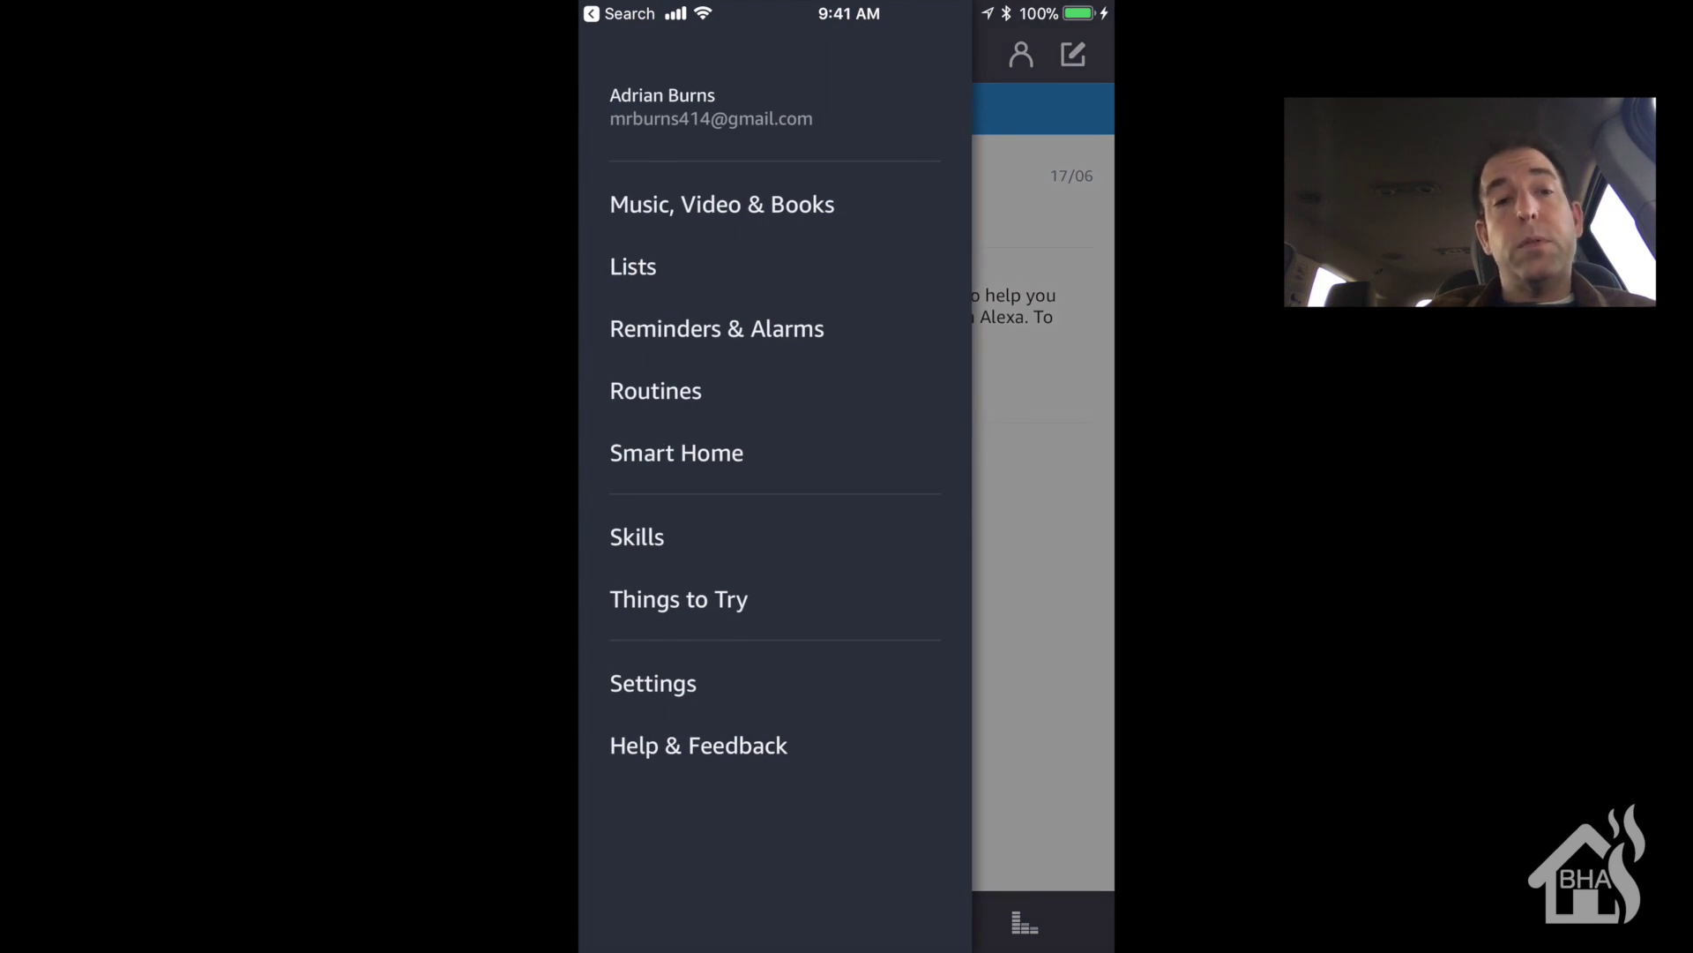
{"action": "left_click", "coordinate": [637, 536]}
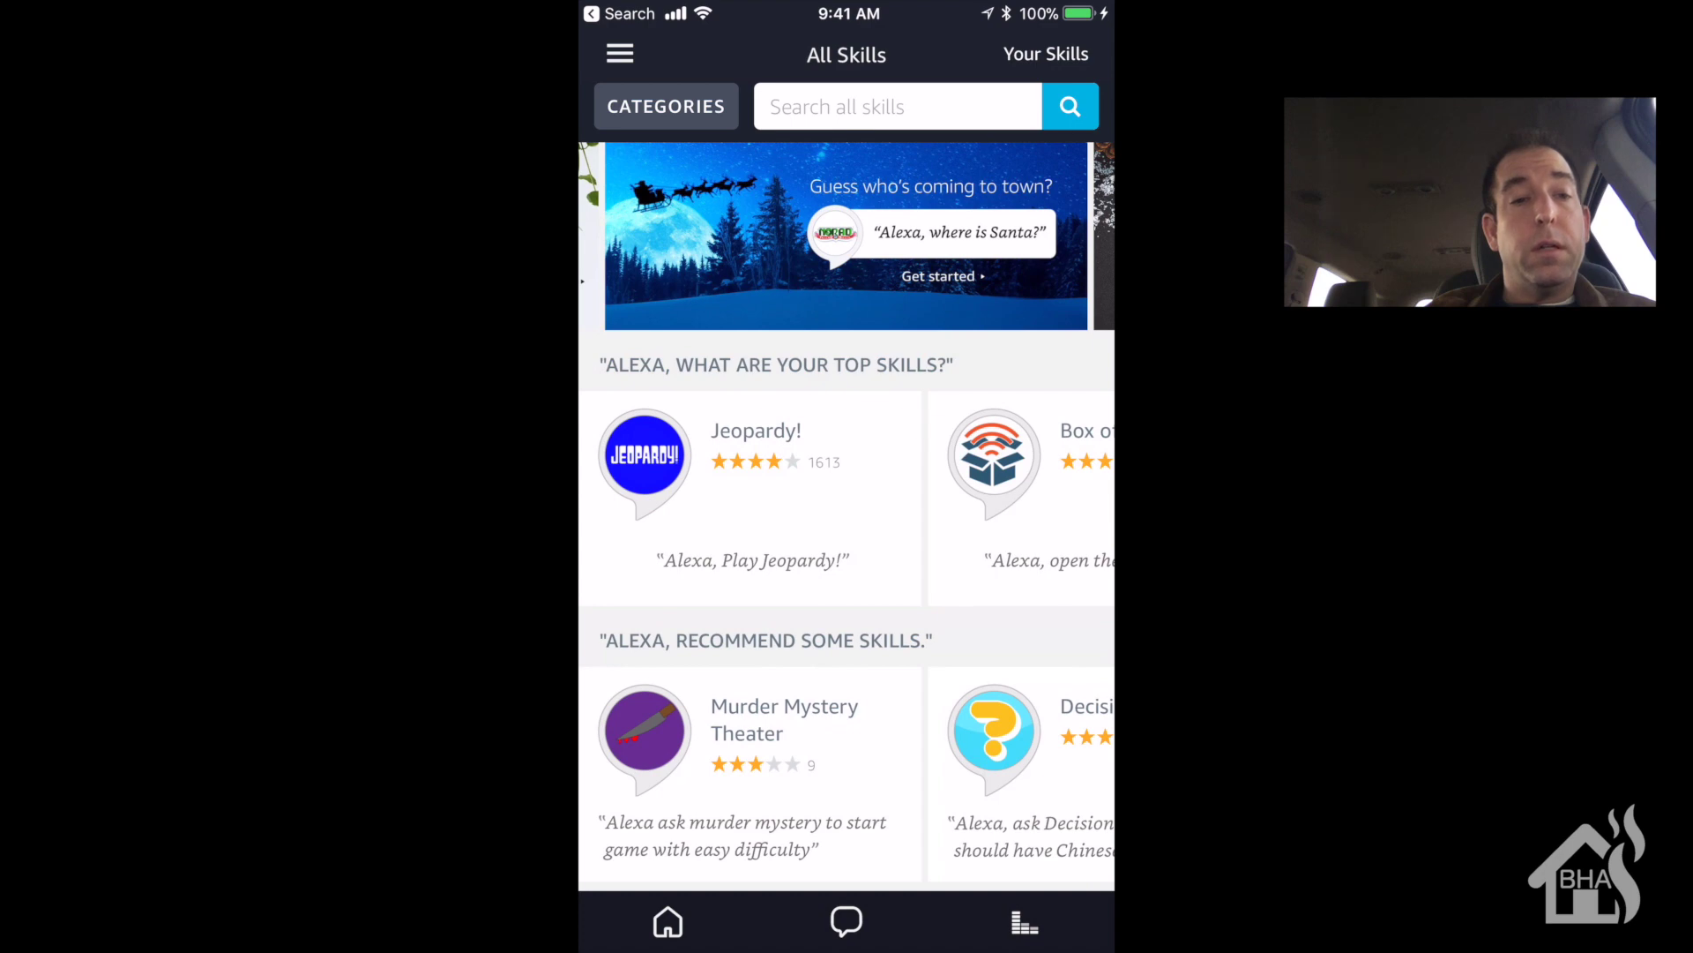
{"action": "left_click", "coordinate": [898, 106]}
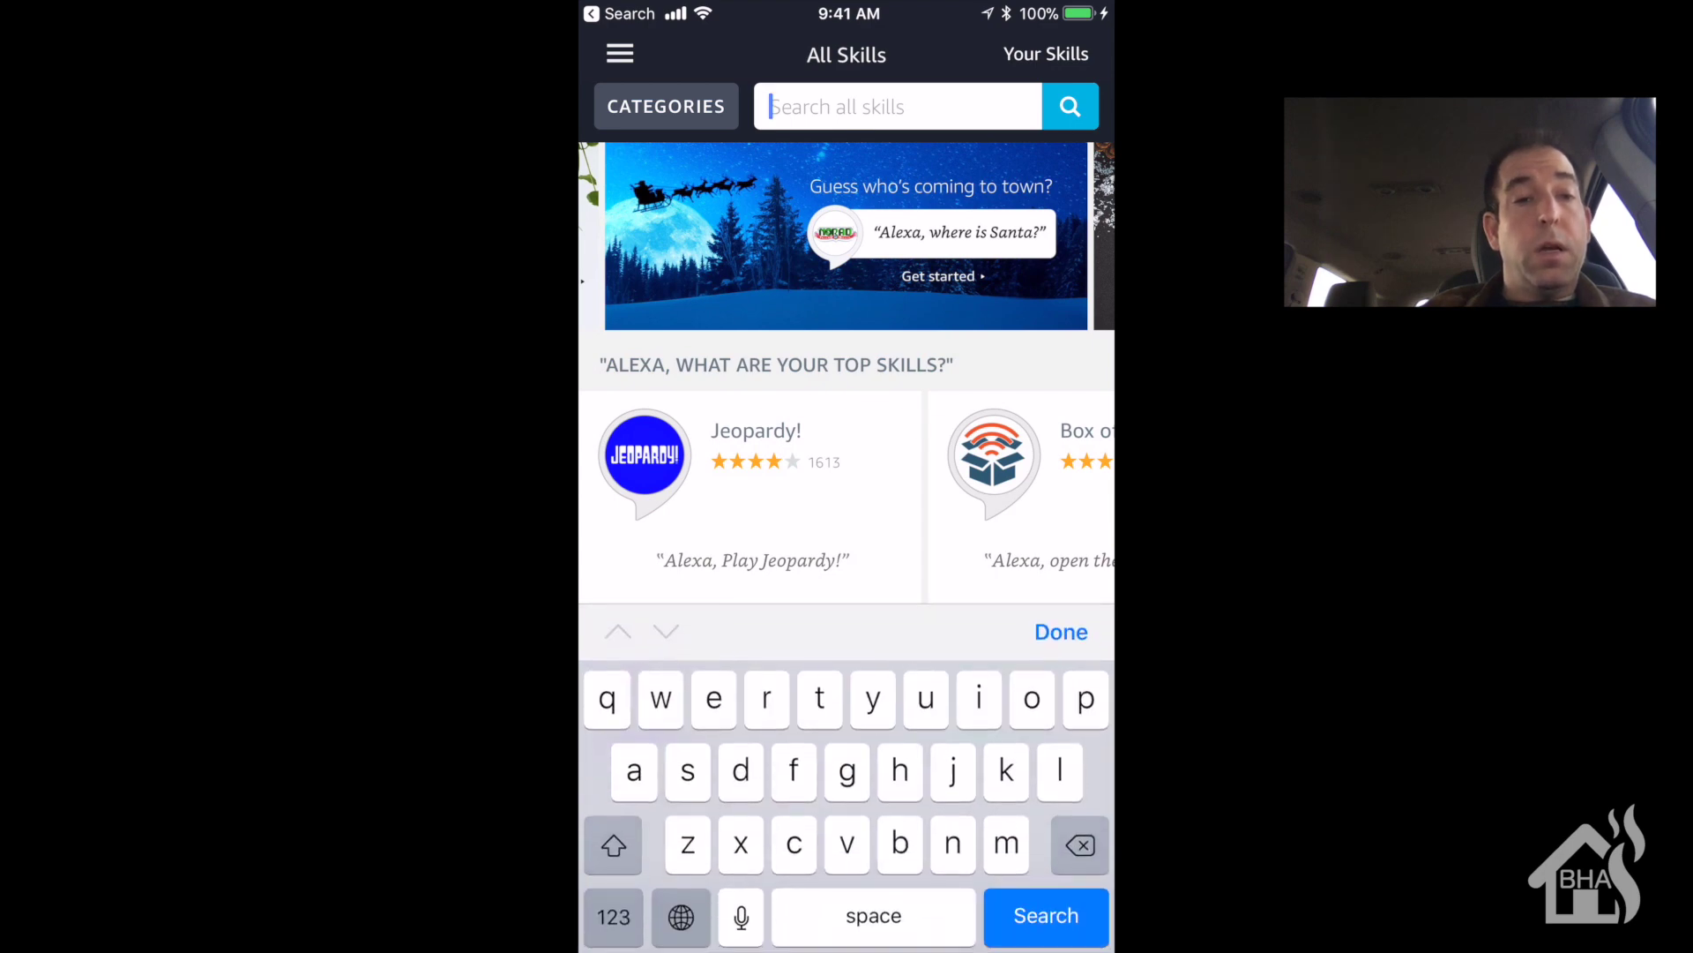
{"action": "type", "text": "hue"}
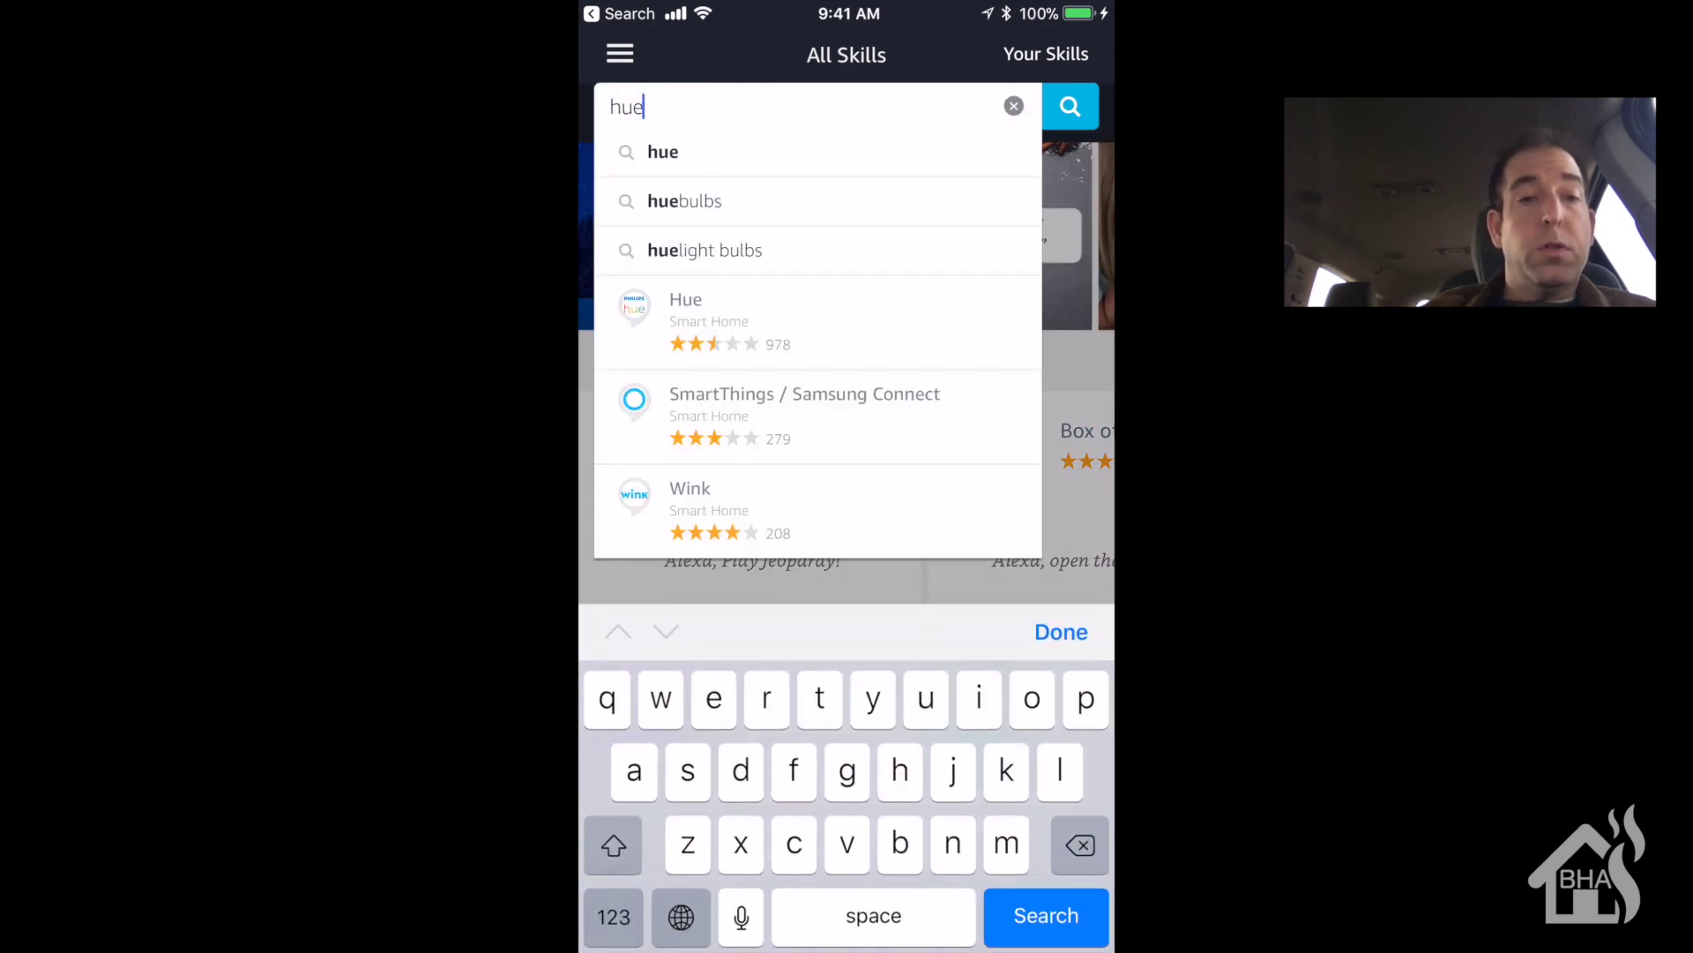
{"action": "left_click", "coordinate": [686, 317]}
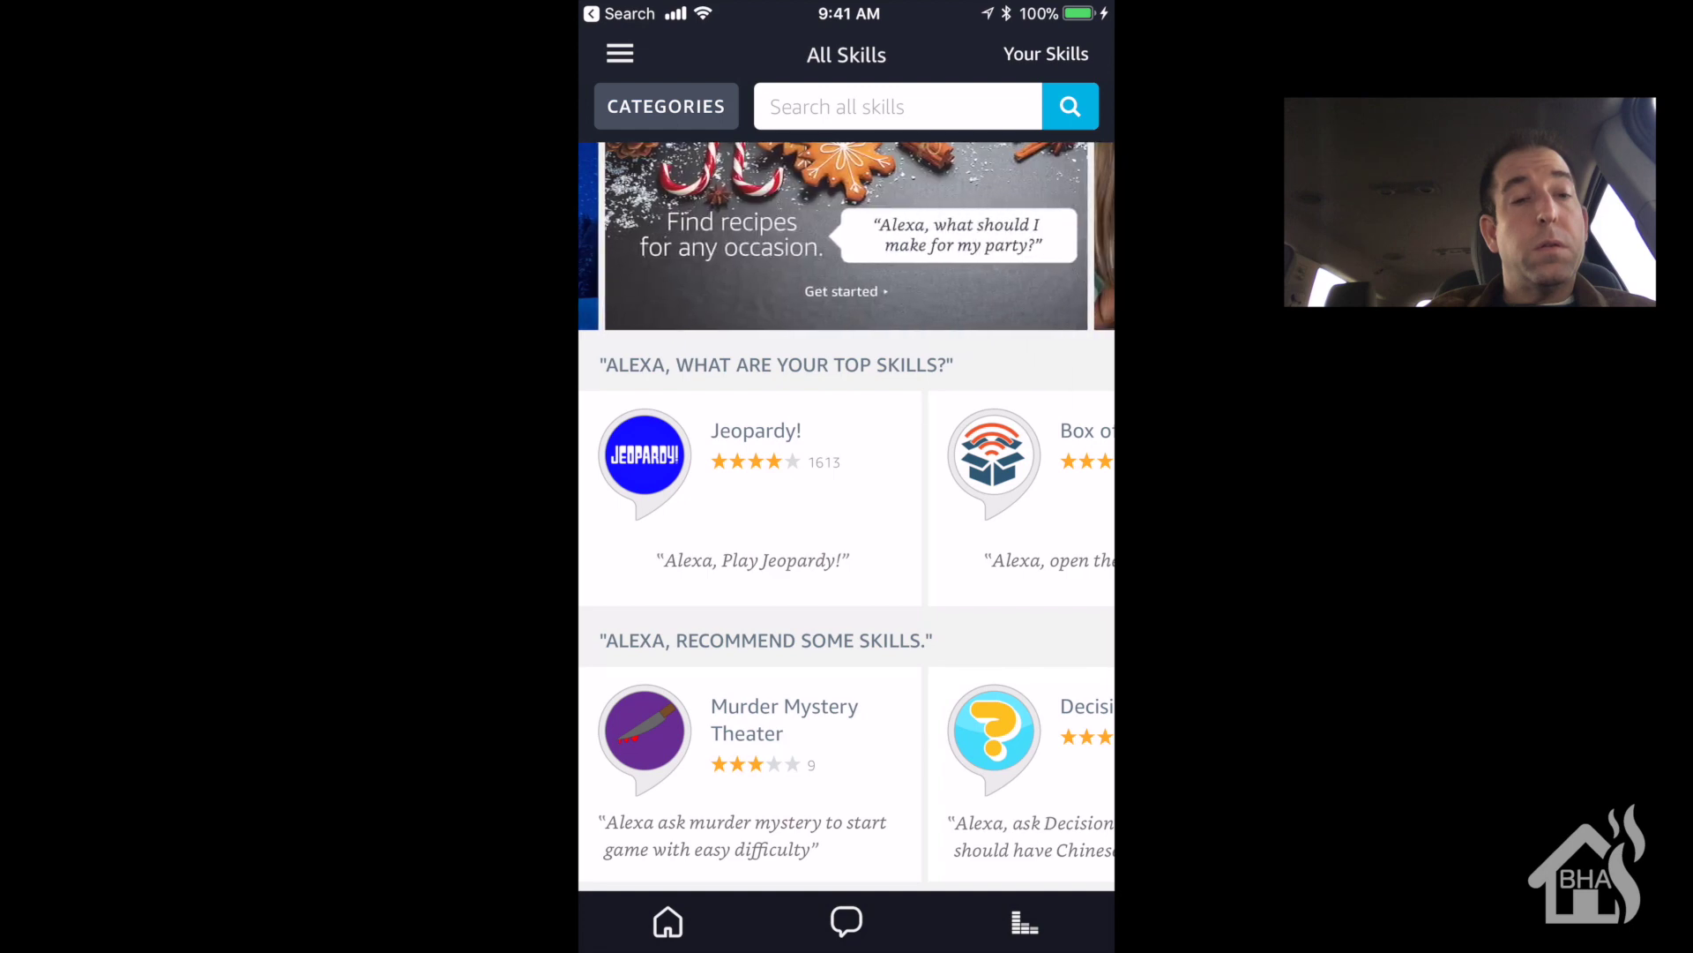
Go to Smart Home and start Add Device discovery to find Nick and Livingroom TV
{"action": "left_click", "coordinate": [620, 54]}
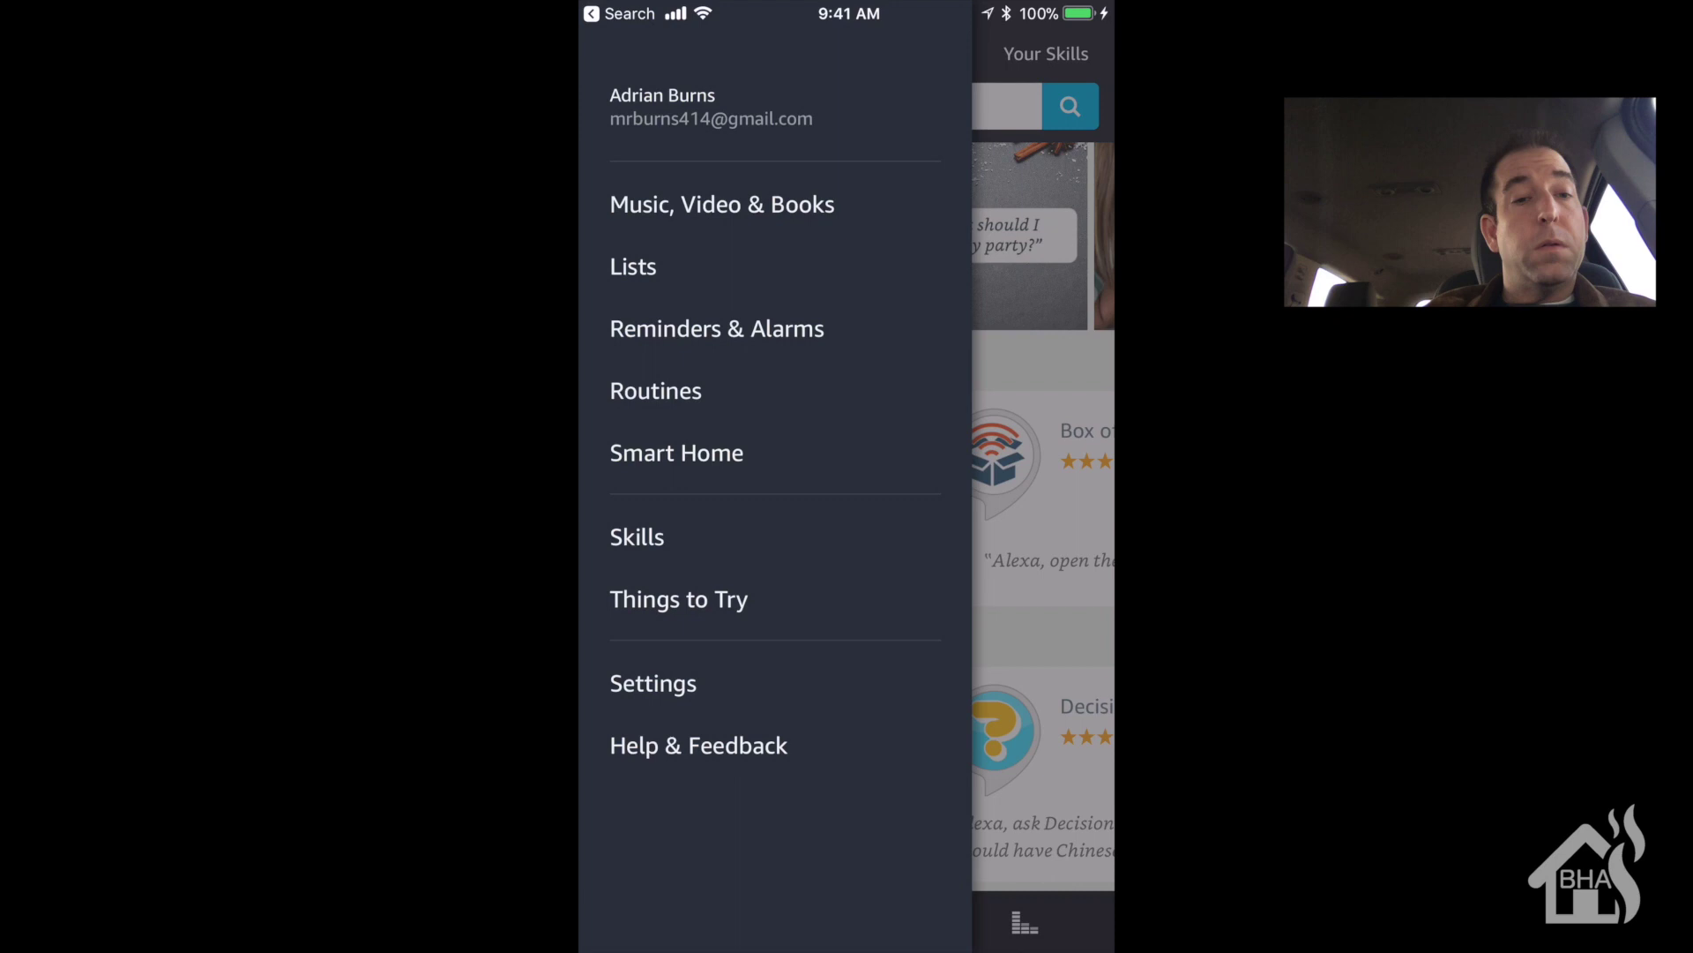
{"action": "left_click", "coordinate": [677, 452]}
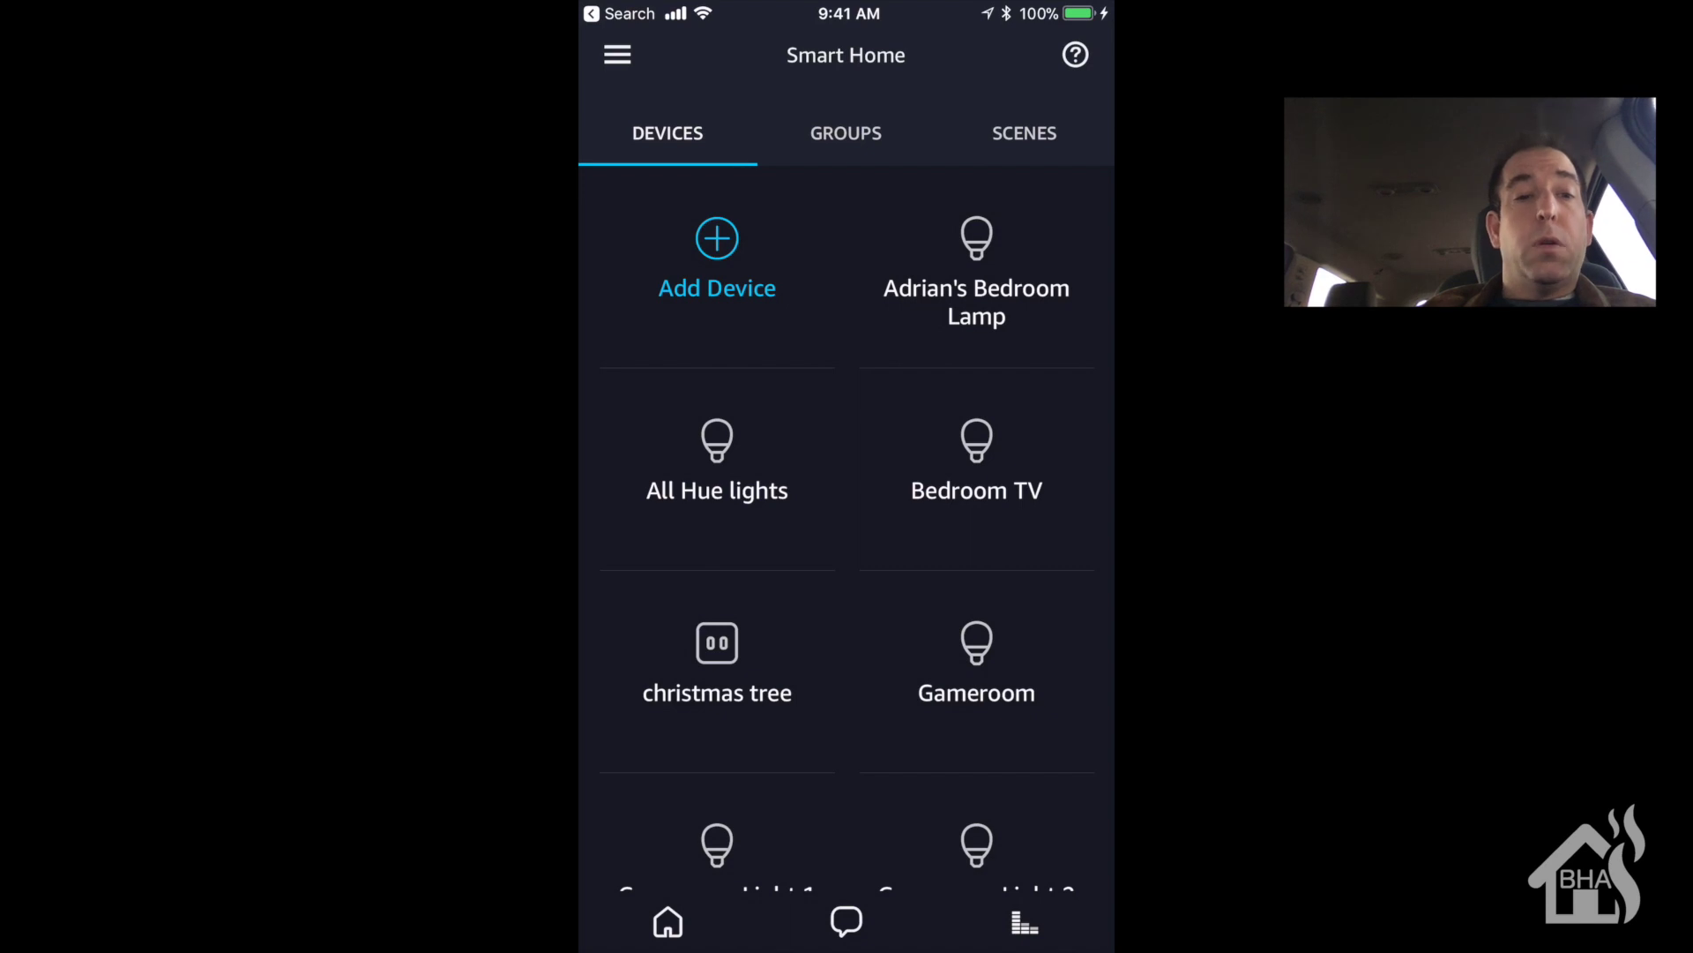
{"action": "left_click", "coordinate": [717, 256]}
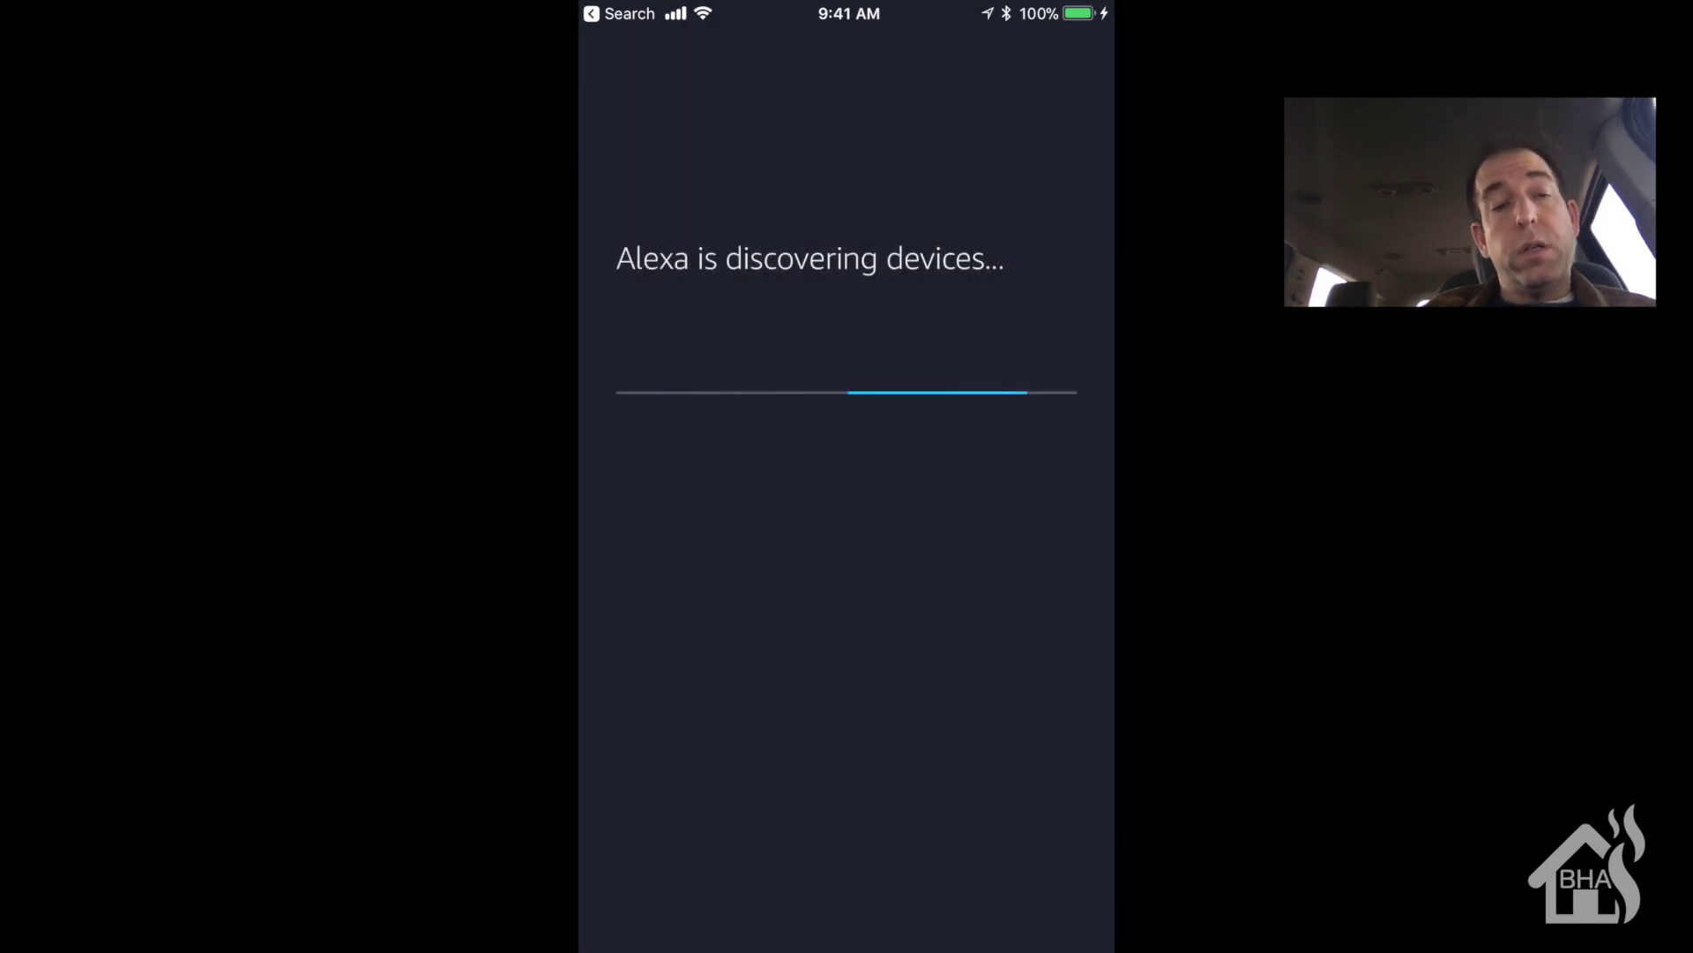